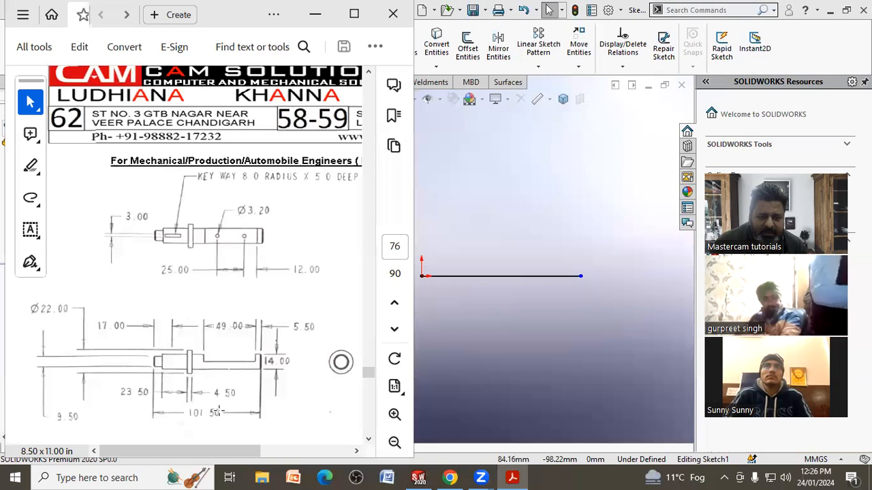
Set the length of the horizontal base line starting at the origin to 101.50 mm
{"action": "left_click", "coordinate": [451, 330]}
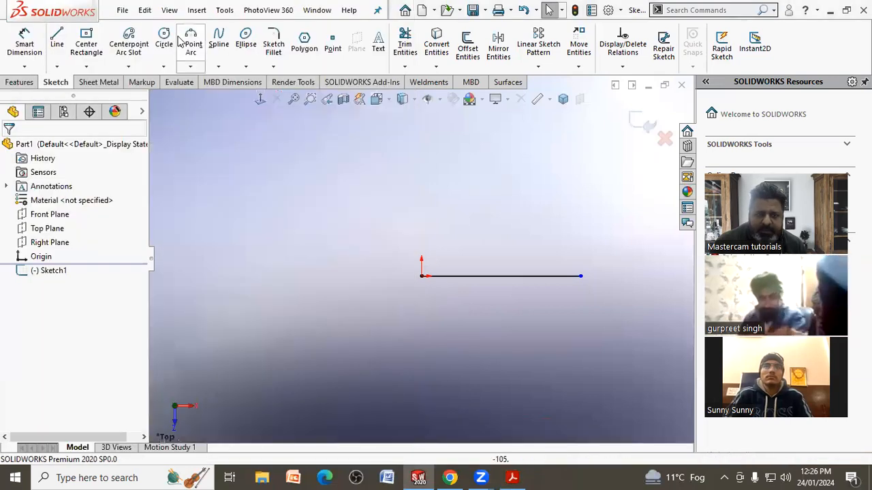
{"action": "left_click", "coordinate": [25, 45]}
{"action": "left_click", "coordinate": [502, 277]}
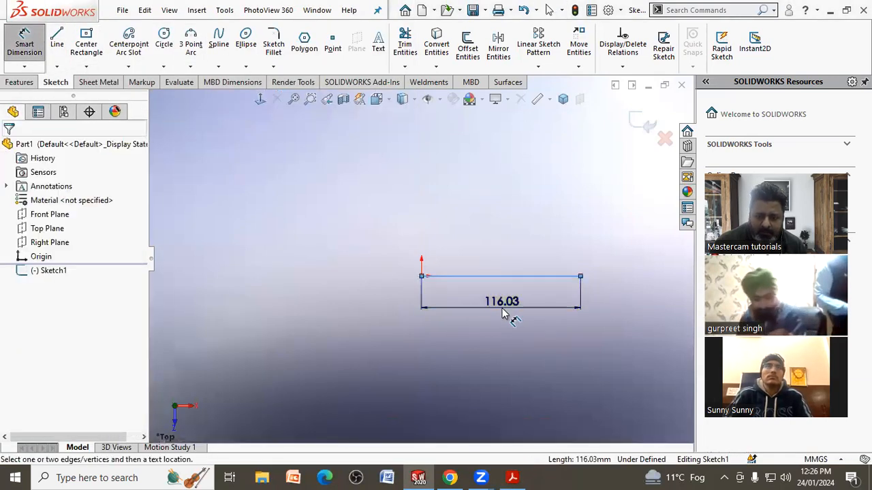
{"action": "left_click", "coordinate": [502, 314]}
{"action": "type", "text": "101.50"}
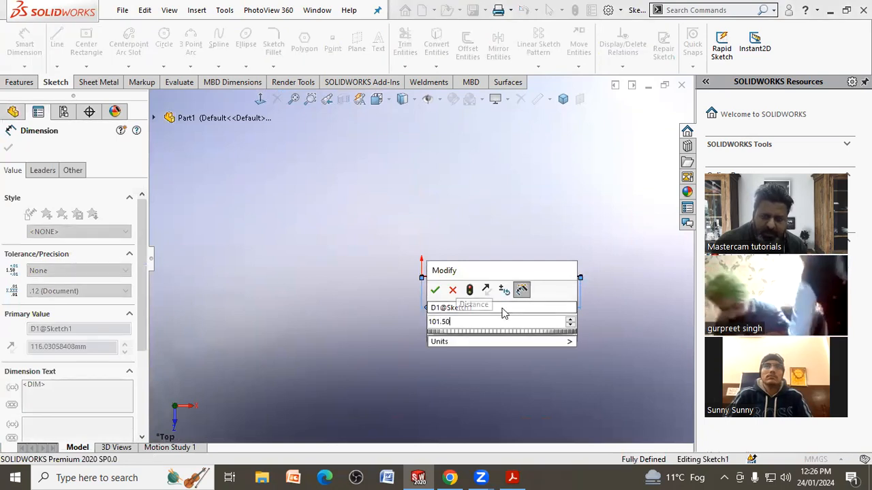
{"action": "key", "text": "Return"}
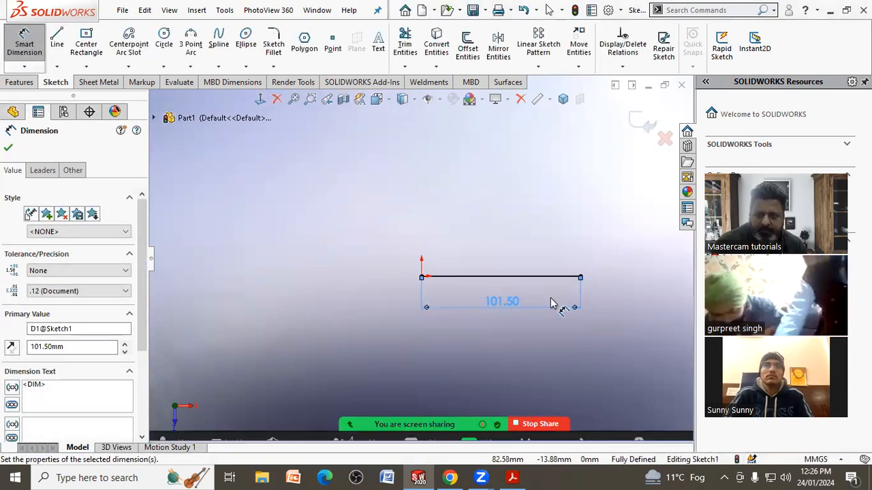
{"action": "right_click", "coordinate": [550, 302]}
{"action": "left_click", "coordinate": [579, 339]}
{"action": "key", "text": "ctrl+5"}
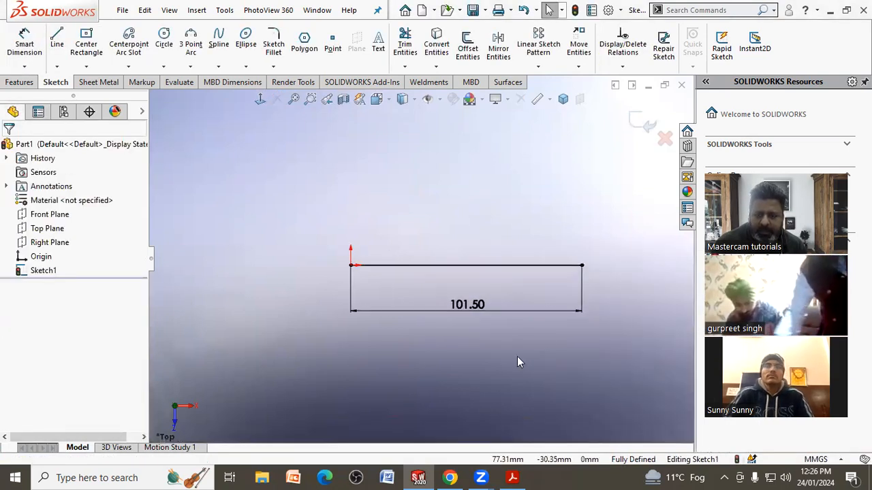
Sketch the first two profile steps from the origin, starting with a riser about 11 mm high and a horizontal line about 13 mm long
{"action": "left_click", "coordinate": [512, 477]}
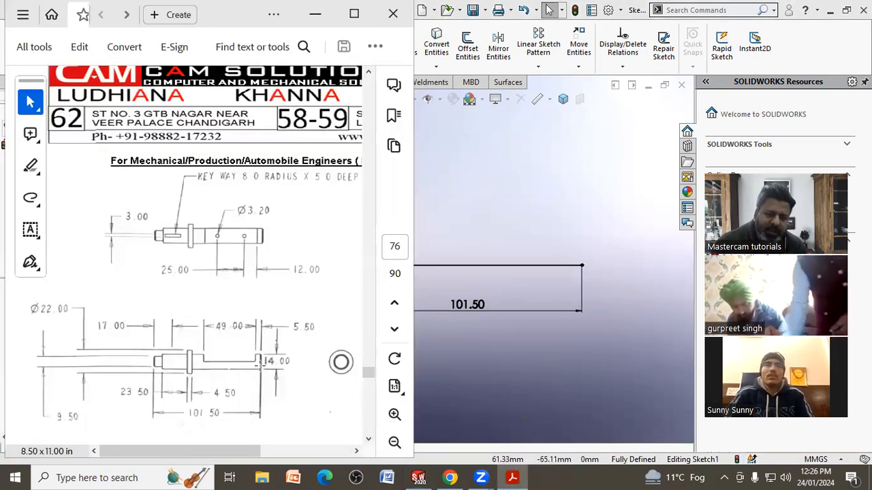
{"action": "left_click", "coordinate": [516, 349]}
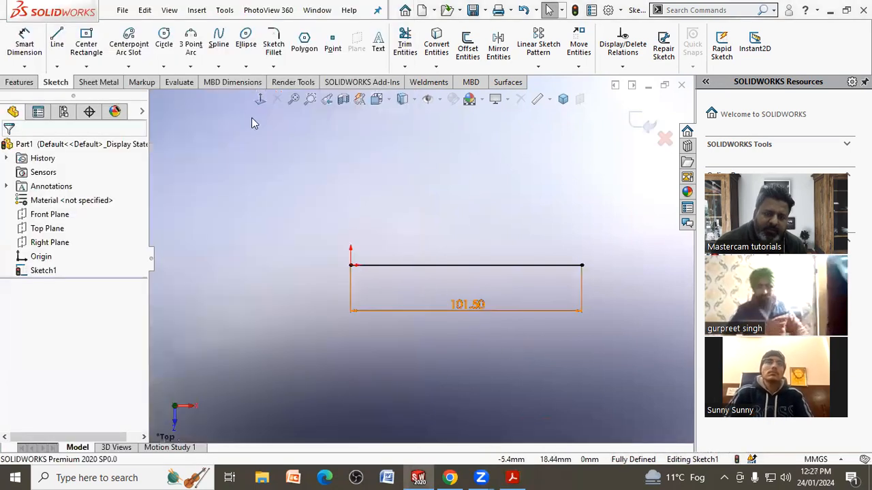
{"action": "left_click", "coordinate": [351, 265]}
{"action": "left_click", "coordinate": [350, 240]}
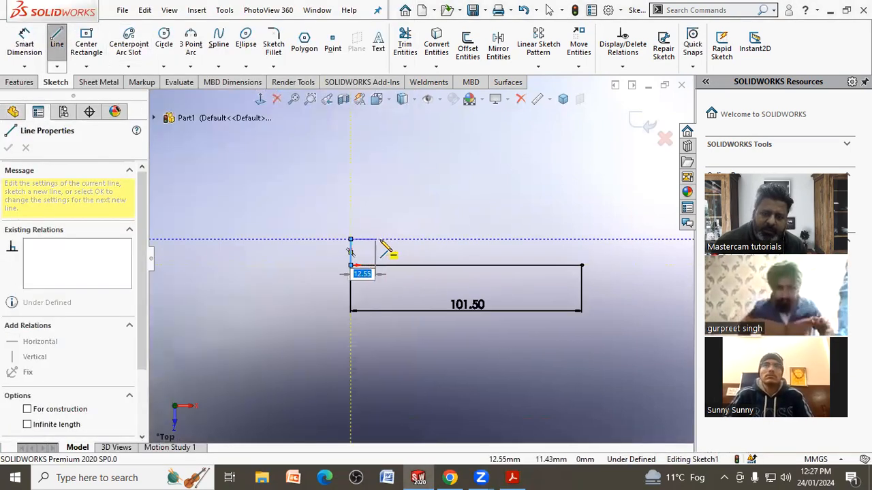
{"action": "left_click", "coordinate": [379, 240]}
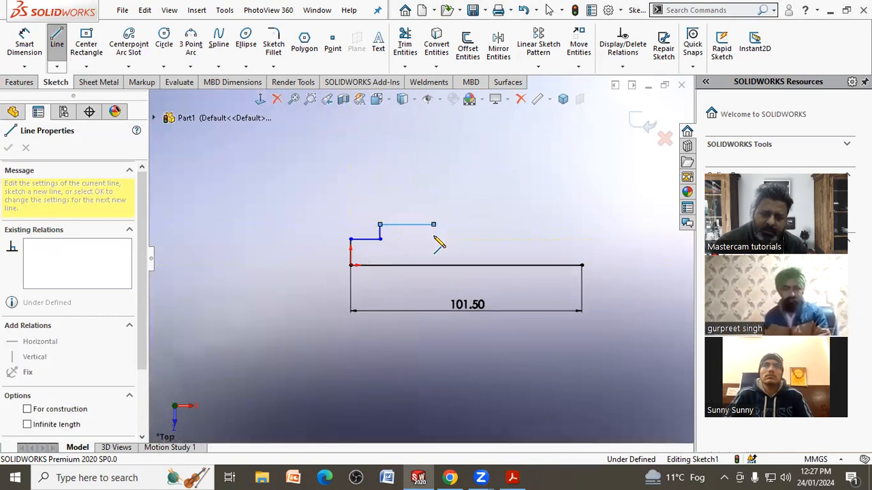
{"action": "left_click", "coordinate": [433, 225]}
Continue the profile with a small raised rectangular collar, bringing its far side back down to the level of the second step
{"action": "left_click", "coordinate": [520, 476]}
{"action": "left_click", "coordinate": [520, 476]}
{"action": "left_click", "coordinate": [433, 214]}
{"action": "left_click", "coordinate": [444, 213]}
{"action": "left_click", "coordinate": [443, 224]}
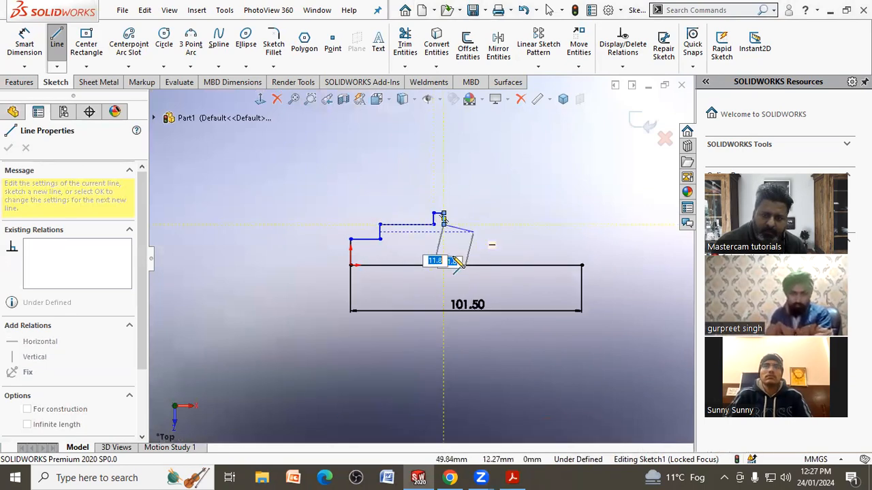
Close the profile with a horizontal line about 61 mm long from the collar and a vertical line down to the base line's far endpoint
{"action": "left_click", "coordinate": [514, 477]}
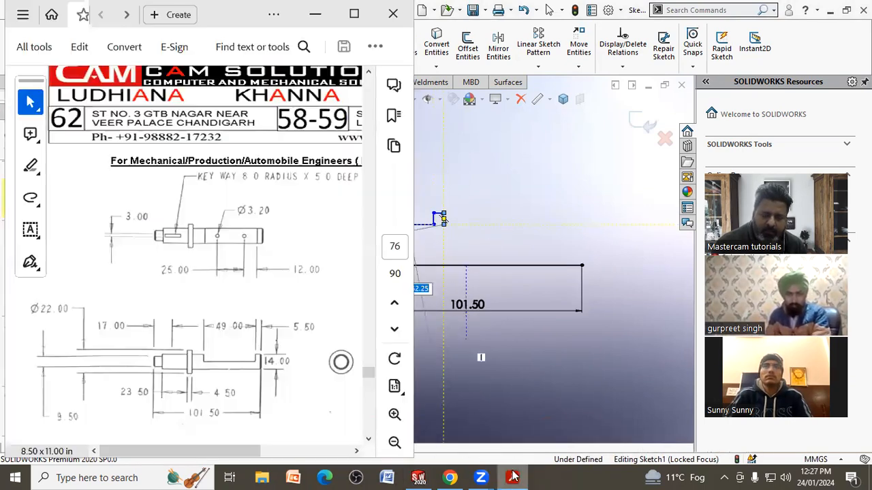
{"action": "left_click", "coordinate": [514, 477]}
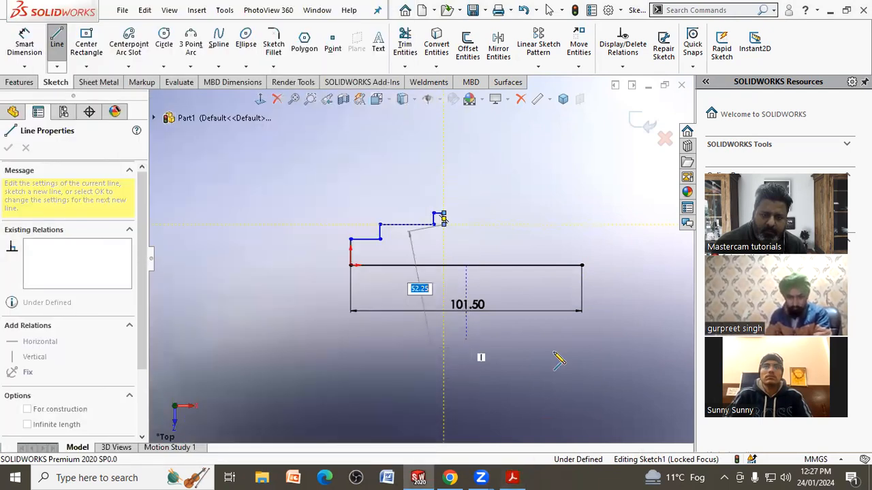
{"action": "left_click", "coordinate": [581, 225]}
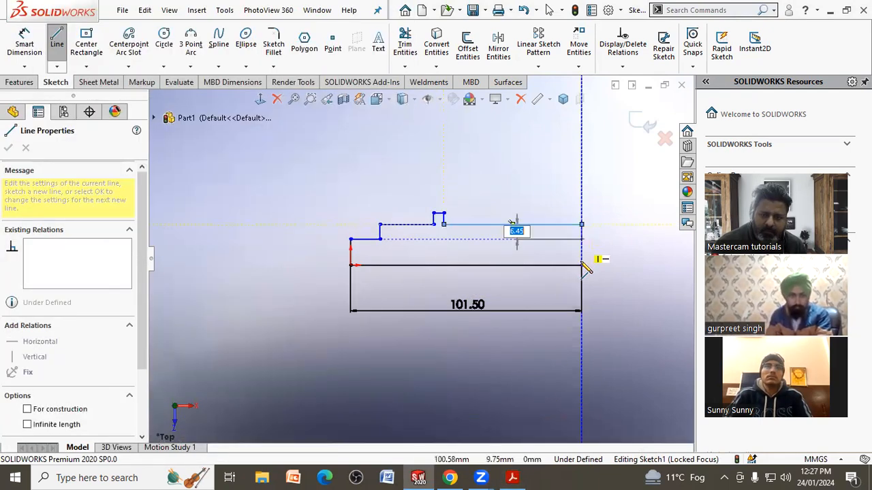
{"action": "left_click", "coordinate": [581, 265]}
{"action": "right_click", "coordinate": [584, 268]}
{"action": "left_click", "coordinate": [587, 275]}
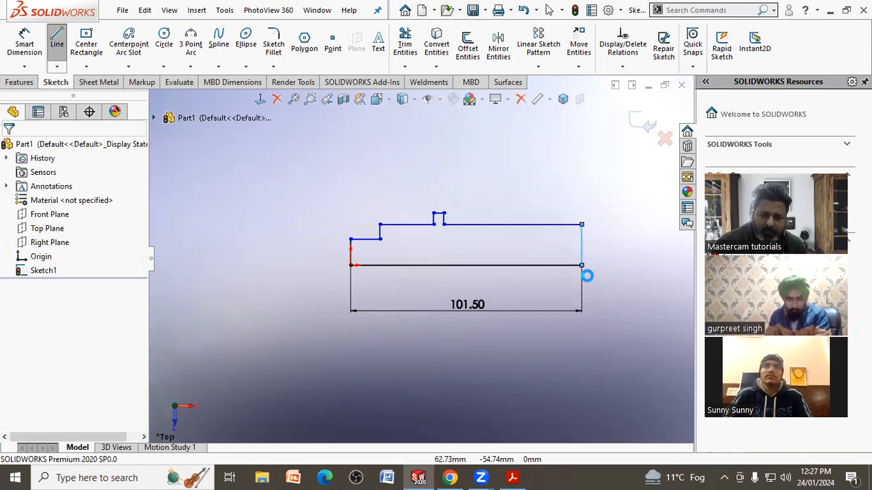
Dimension the long horizontal line beyond the collar as 49+5.5, giving 54.50 mm
{"action": "left_click", "coordinate": [511, 477]}
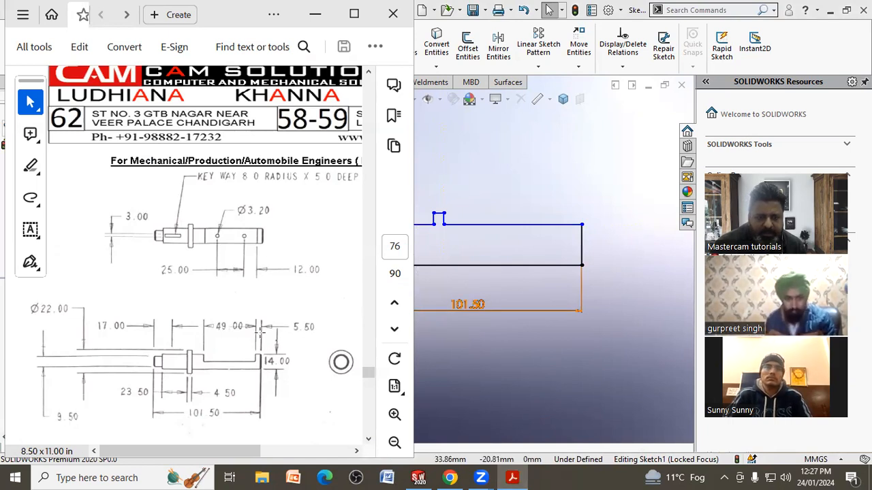
{"action": "left_click", "coordinate": [492, 240]}
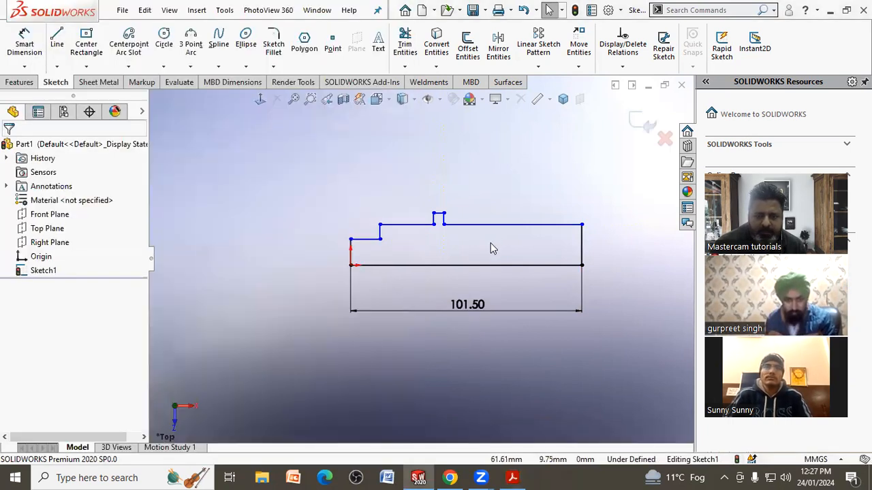
{"action": "left_click", "coordinate": [24, 45]}
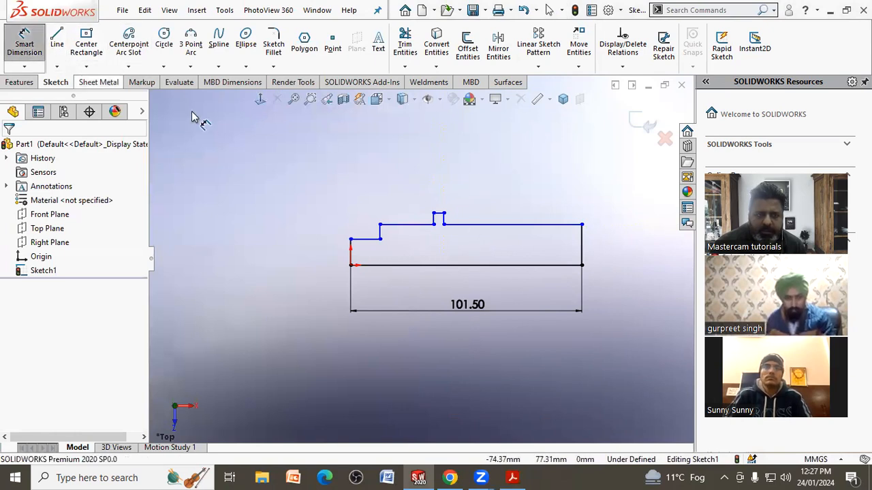
{"action": "left_click", "coordinate": [502, 225]}
{"action": "left_click", "coordinate": [511, 217]}
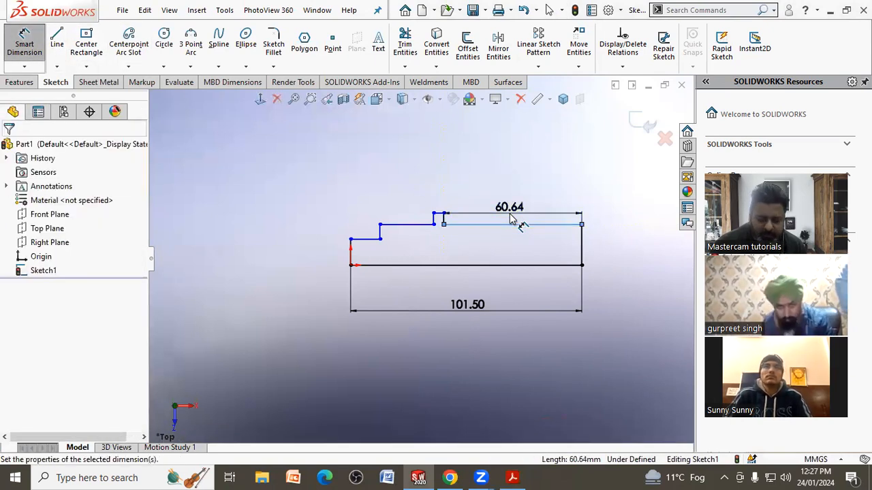
{"action": "type", "text": "49.50"}
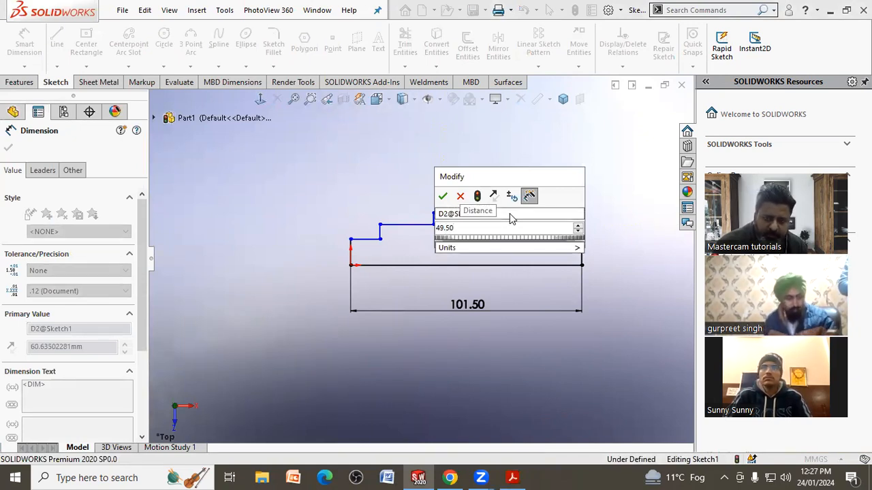
{"action": "key", "text": "BackSpace"}
{"action": "key", "text": "BackSpace"}
{"action": "key", "text": "BackSpace"}
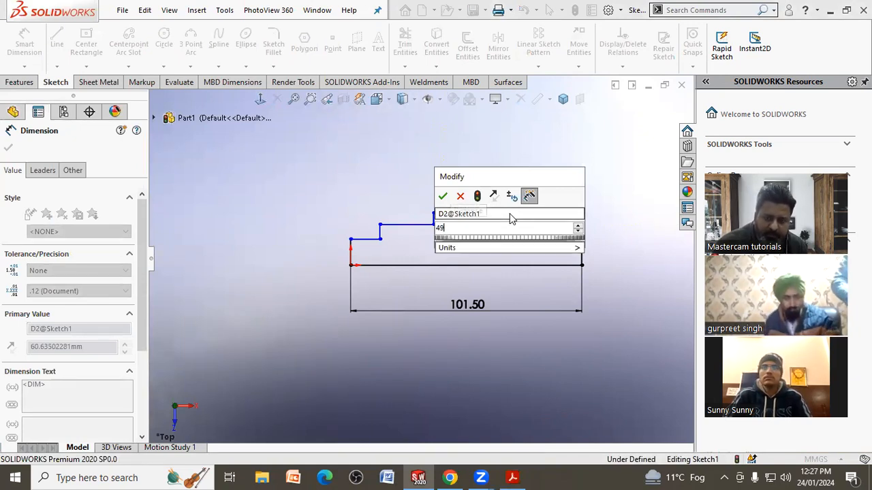
{"action": "type", "text": "+5.5"}
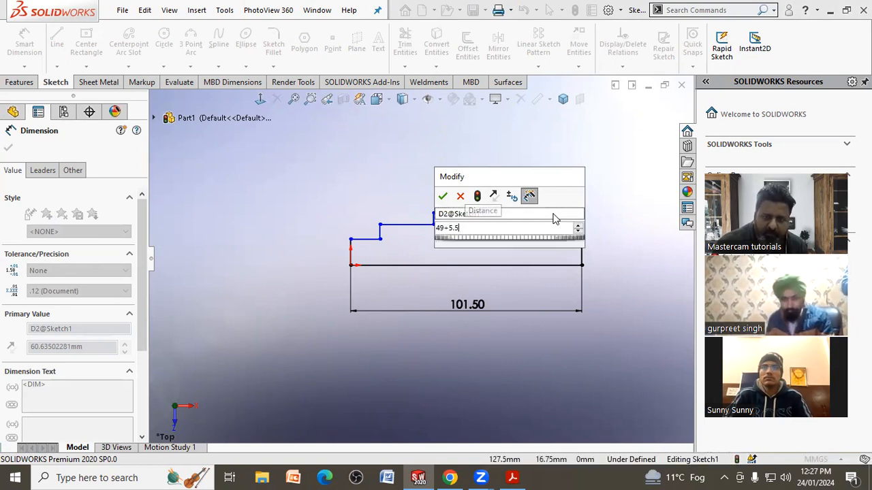
{"action": "key", "text": "Return"}
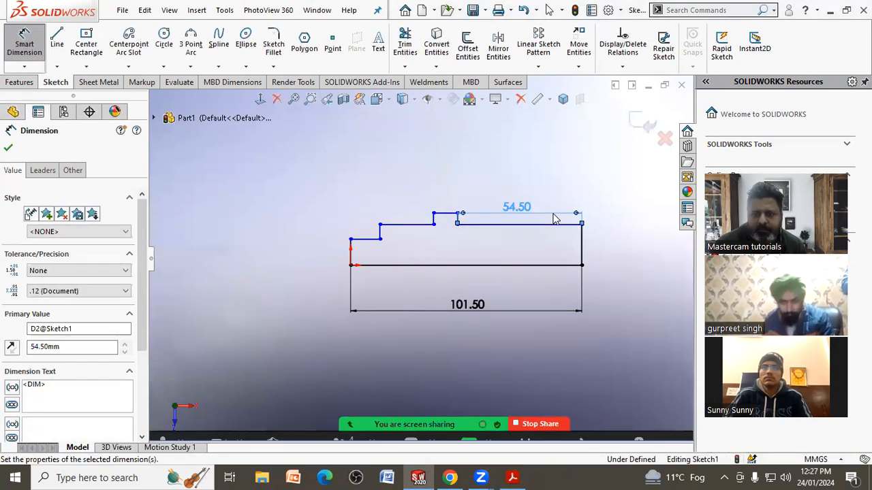
Check the collar width in the PDF drawing and dimension the collar's top line to 4.50 mm
{"action": "left_click", "coordinate": [441, 411]}
{"action": "left_click", "coordinate": [512, 478]}
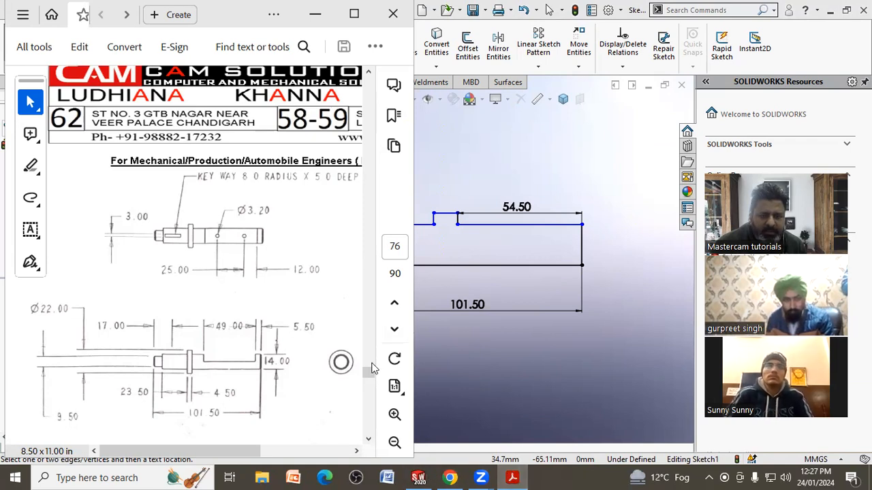
{"action": "left_click", "coordinate": [493, 304]}
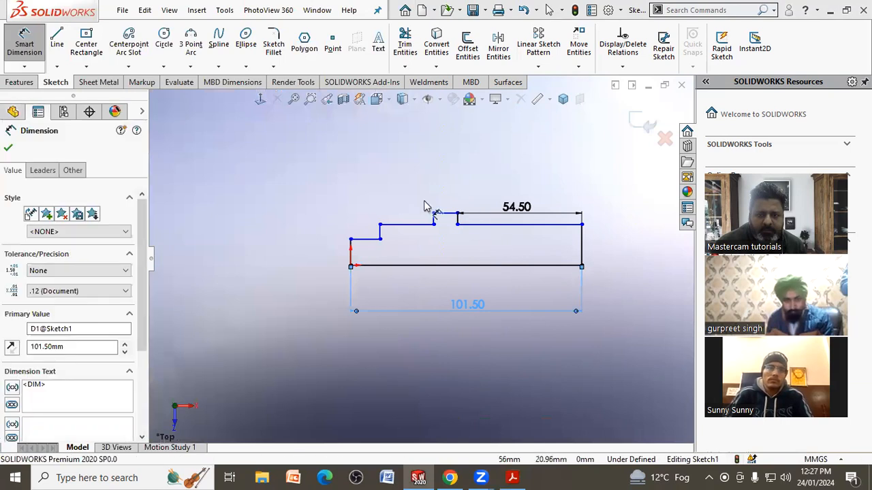
{"action": "left_click", "coordinate": [446, 213]}
{"action": "left_click", "coordinate": [446, 195]}
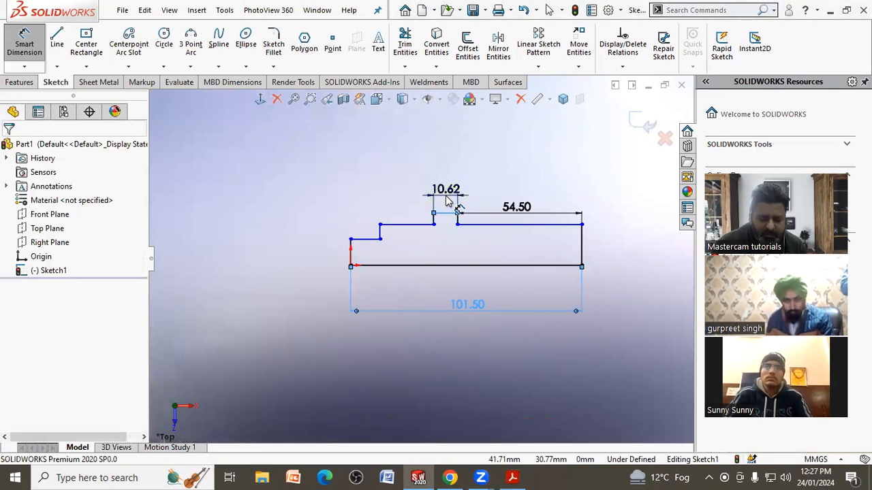
{"action": "key", "text": "Return"}
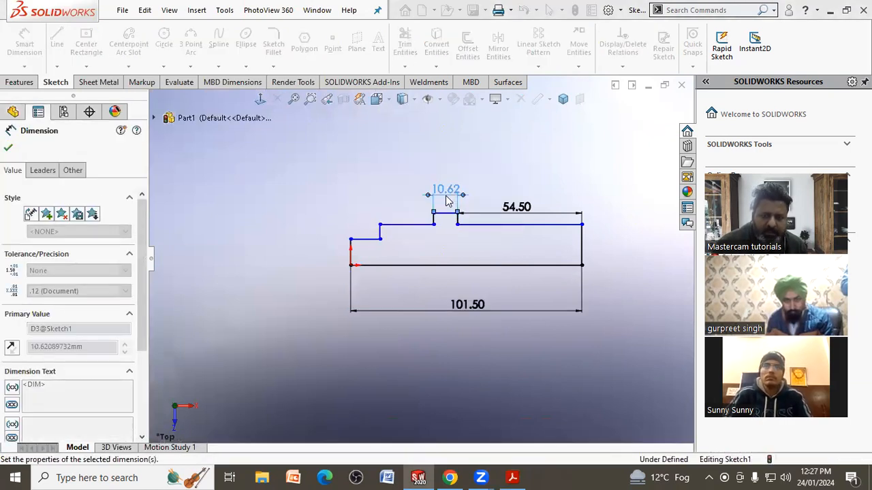
Dimension the horizontal line between the first step and the collar to 23.50 mm
{"action": "left_click", "coordinate": [413, 224]}
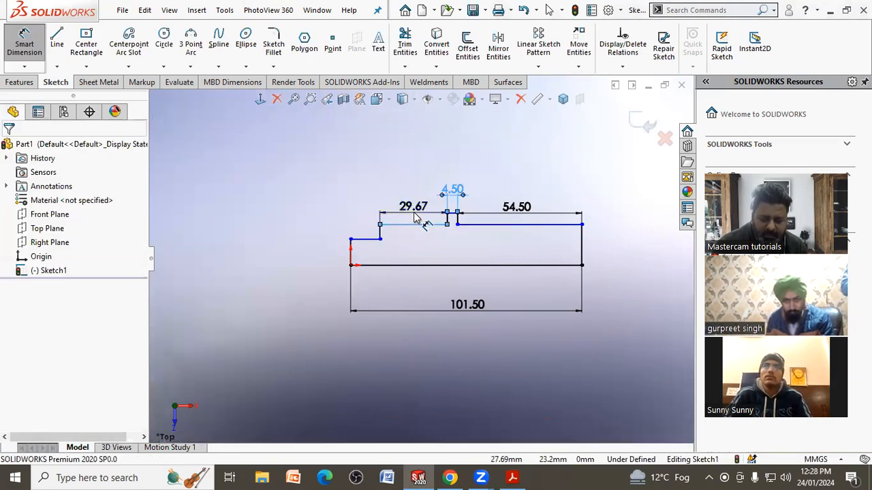
{"action": "left_click", "coordinate": [413, 212]}
{"action": "key", "text": "Return"}
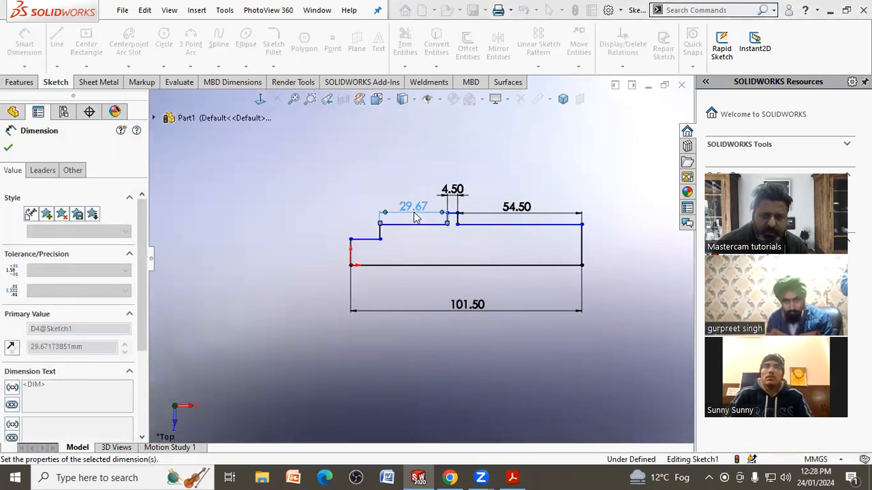
Draw a horizontal centerline about 132 mm long from the origin along the base line, extending past its far end
{"action": "left_click", "coordinate": [511, 477]}
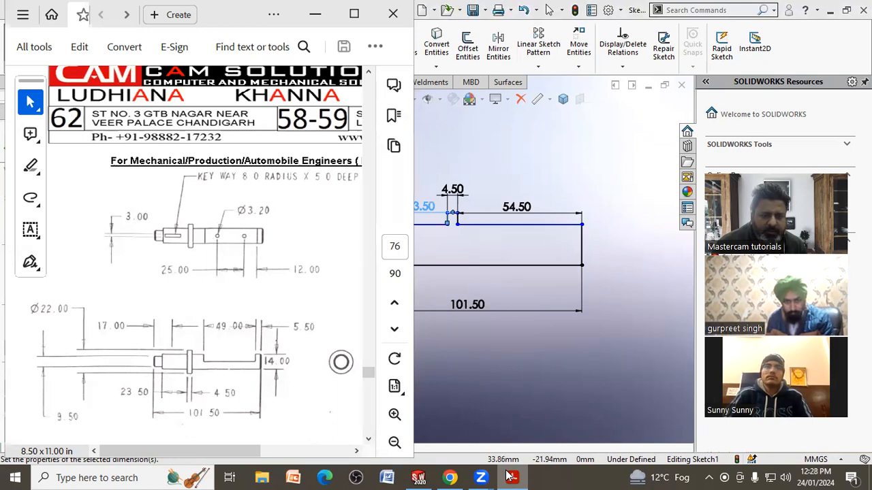
{"action": "left_click", "coordinate": [636, 347]}
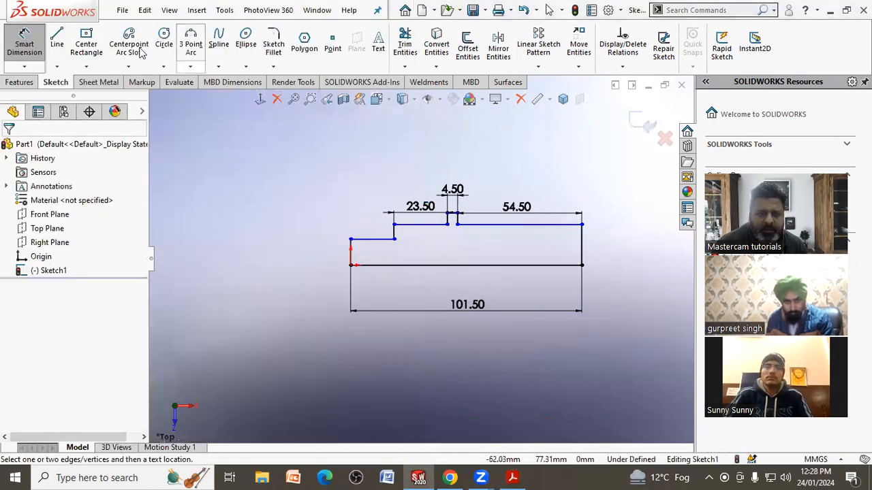
{"action": "left_click", "coordinate": [57, 66]}
{"action": "left_click", "coordinate": [88, 96]}
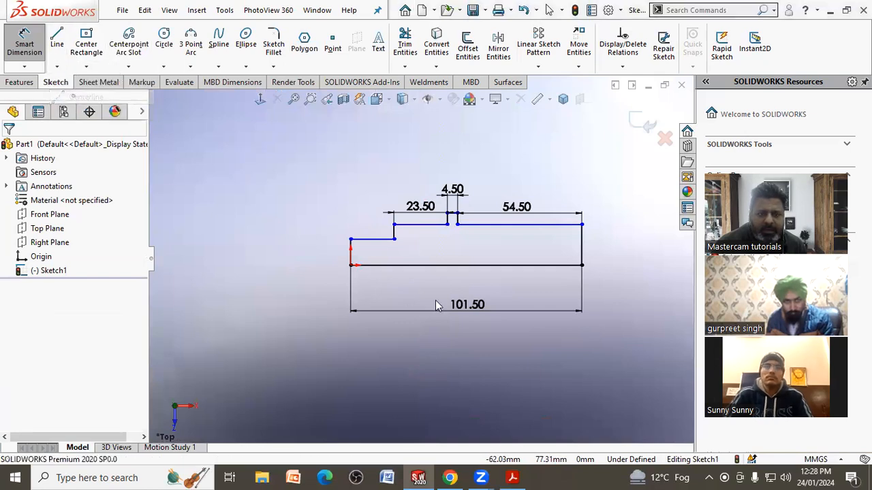
{"action": "left_click", "coordinate": [351, 265]}
{"action": "left_click", "coordinate": [652, 265]}
{"action": "right_click", "coordinate": [651, 266]}
{"action": "left_click", "coordinate": [660, 273]}
{"action": "left_click", "coordinate": [624, 291]}
Dimension the long section's top line to the centerline as a doubled diameter of 14 mm, taken from the PDF drawing
{"action": "left_click", "coordinate": [22, 44]}
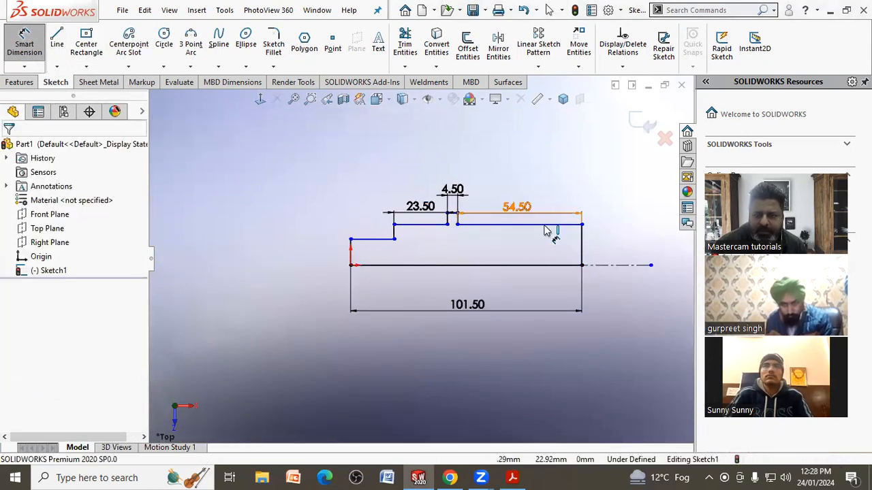
{"action": "left_click", "coordinate": [571, 236]}
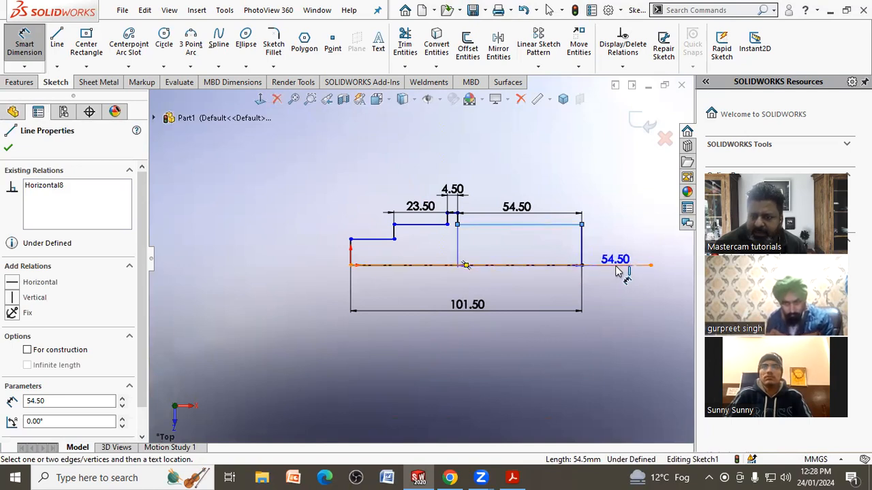
{"action": "left_click", "coordinate": [617, 267]}
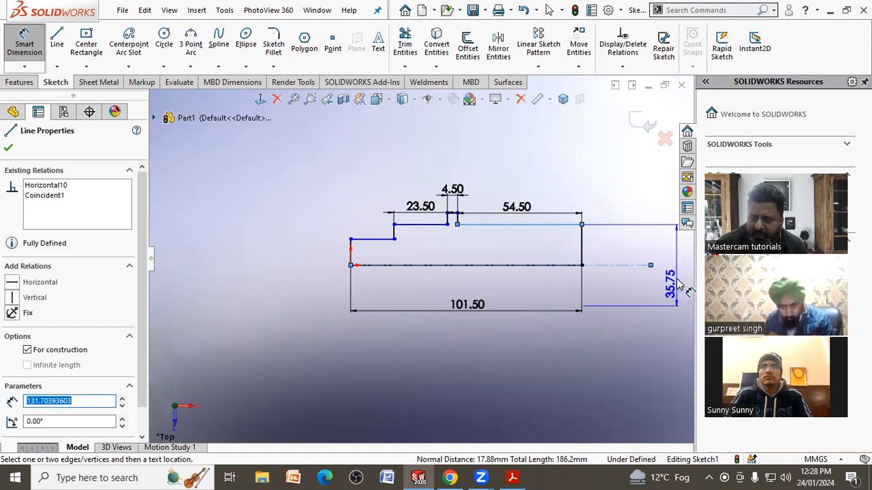
{"action": "left_click", "coordinate": [678, 269]}
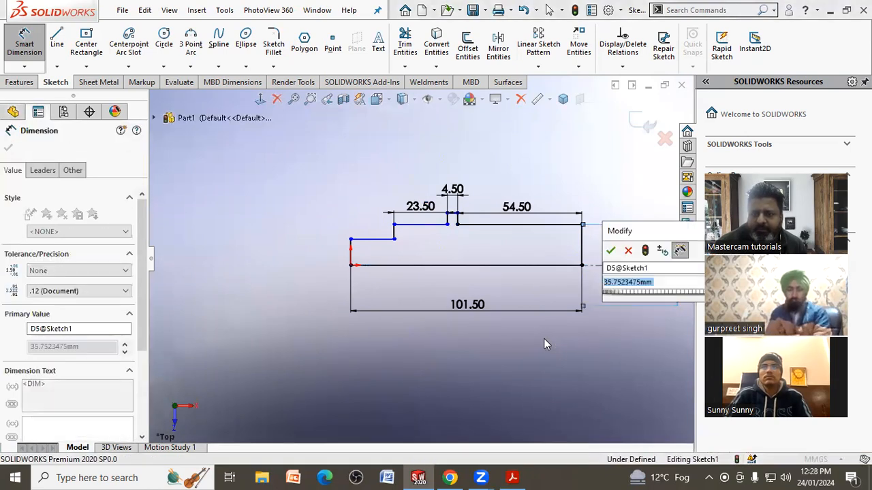
{"action": "left_click", "coordinate": [513, 477]}
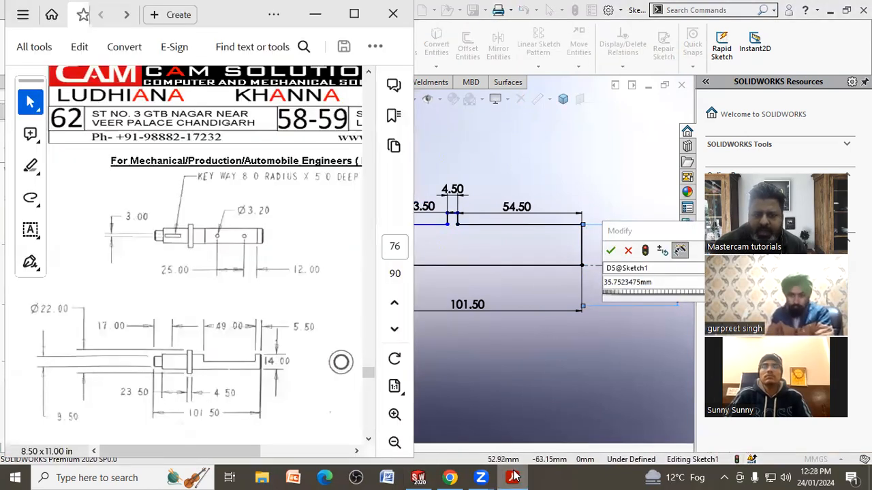
{"action": "left_click", "coordinate": [513, 478]}
{"action": "double_click", "coordinate": [624, 285]}
{"action": "type", "text": "14"}
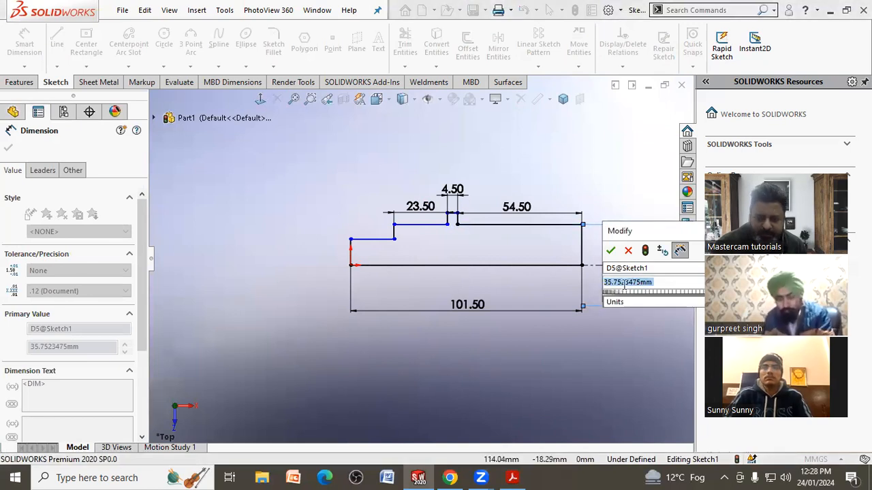
{"action": "key", "text": "Return"}
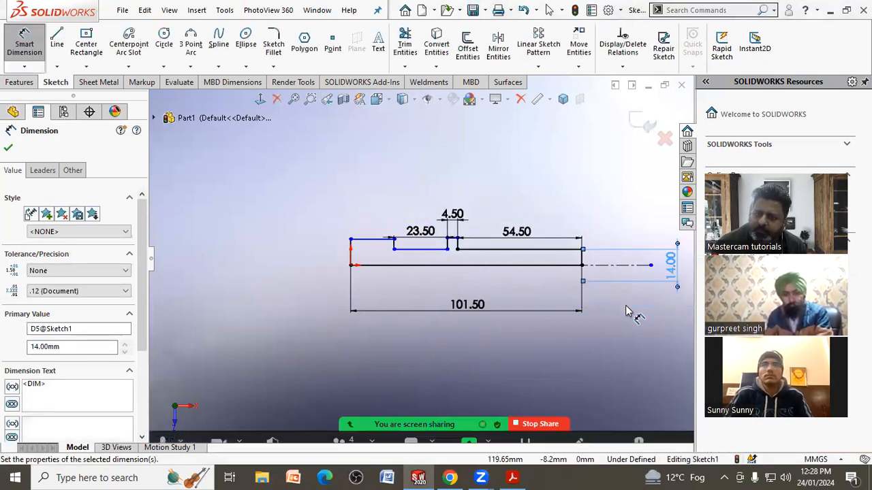
{"action": "left_click", "coordinate": [624, 302]}
{"action": "scroll", "coordinate": [478, 284], "scroll_direction": "down", "scroll_amount": 2}
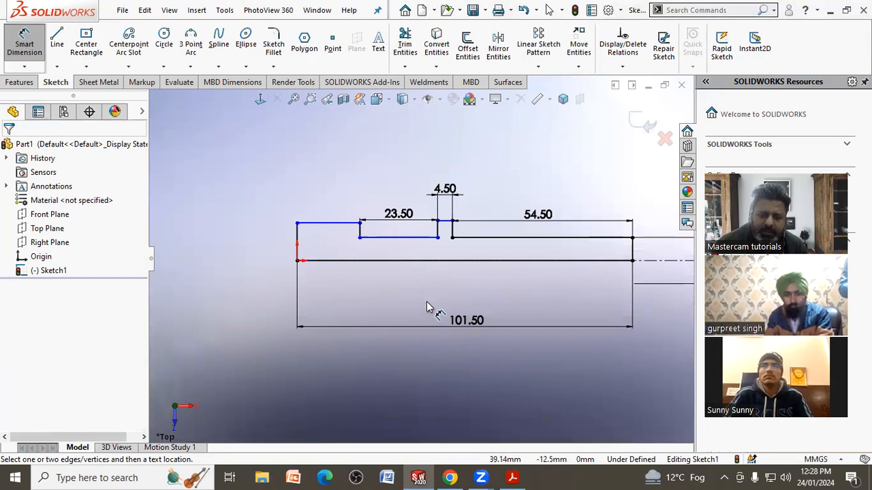
{"action": "left_click", "coordinate": [331, 225]}
{"action": "left_click", "coordinate": [333, 263]}
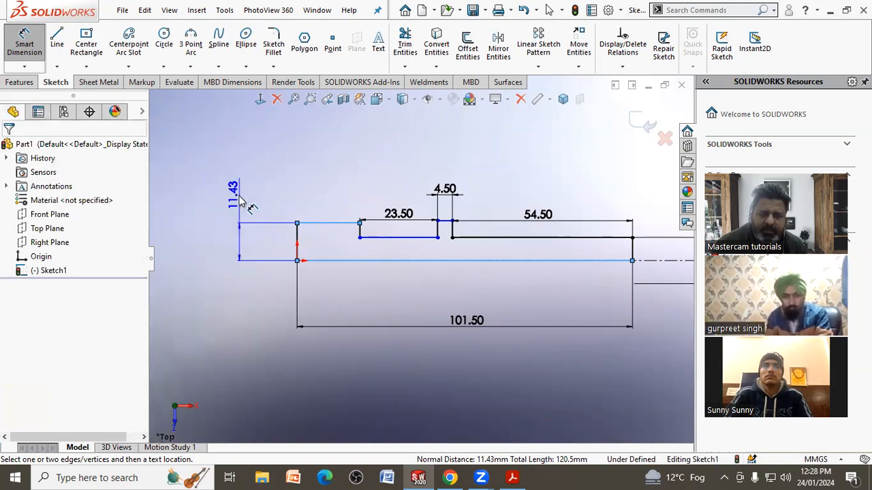
{"action": "key", "text": "Escape"}
{"action": "key", "text": "Escape"}
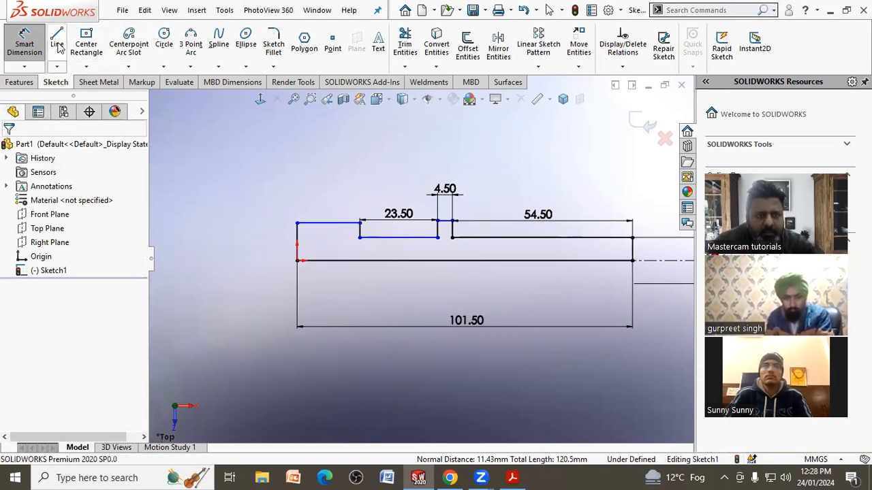
Dimension the first step's top line to the centerline as a doubled diameter of 9.5 mm
{"action": "left_click", "coordinate": [334, 225]}
{"action": "left_click", "coordinate": [671, 262]}
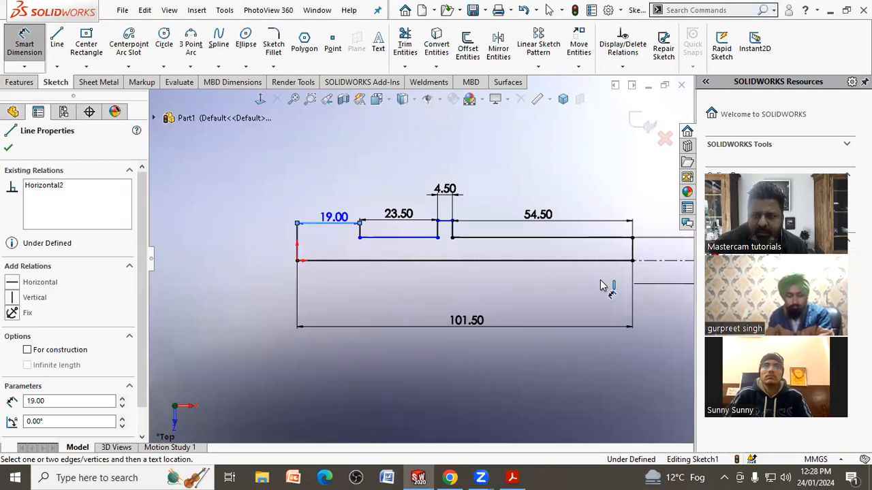
{"action": "left_click", "coordinate": [247, 295]}
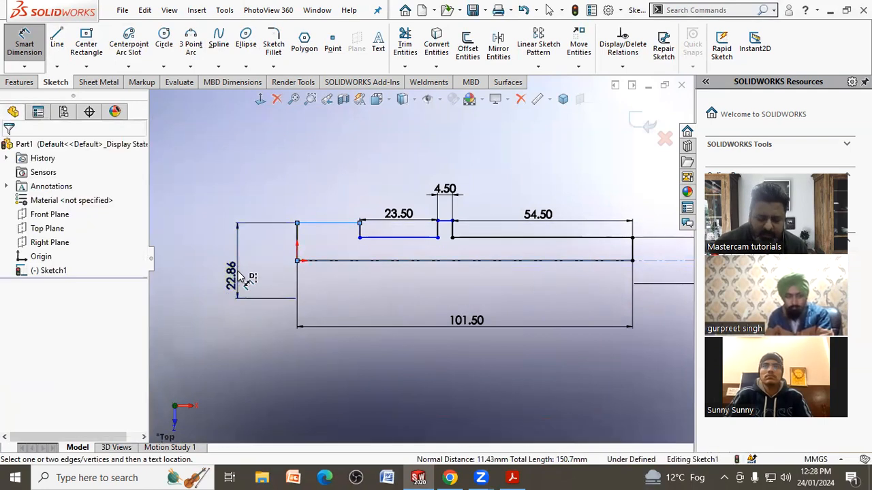
{"action": "type", "text": "9.5"}
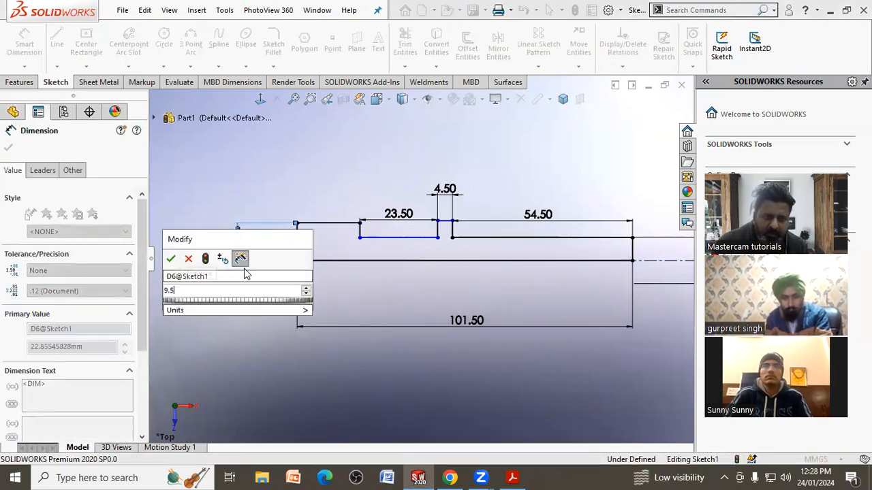
{"action": "key", "text": "Return"}
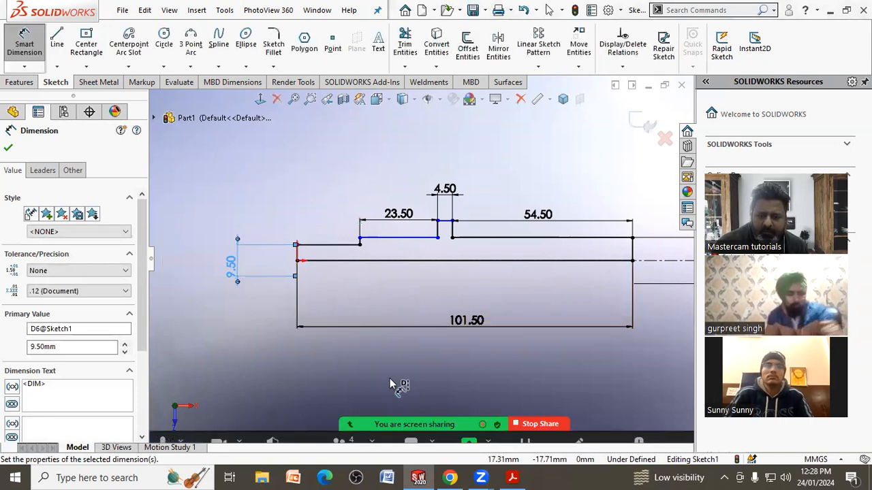
Check the collar diameter in the PDF drawing and dimension the collar's top line across the centerline as a 22 mm diameter
{"action": "left_click", "coordinate": [512, 478]}
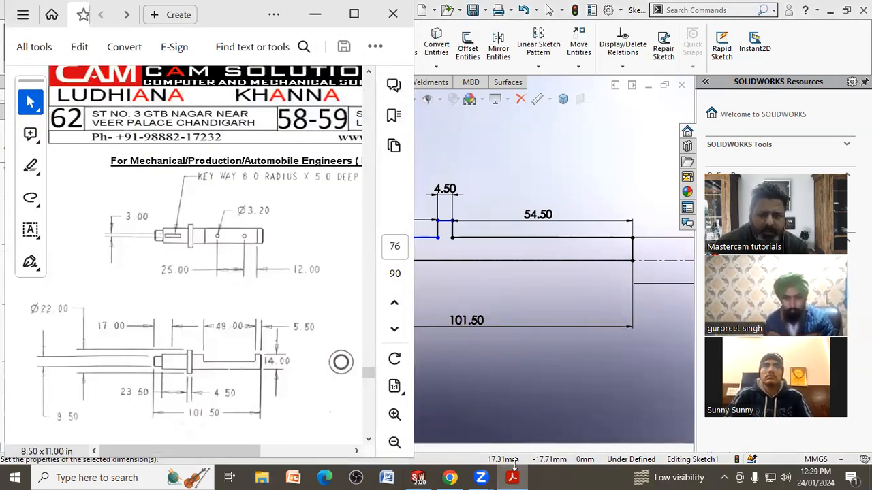
{"action": "left_click", "coordinate": [516, 386]}
{"action": "left_click", "coordinate": [444, 222]}
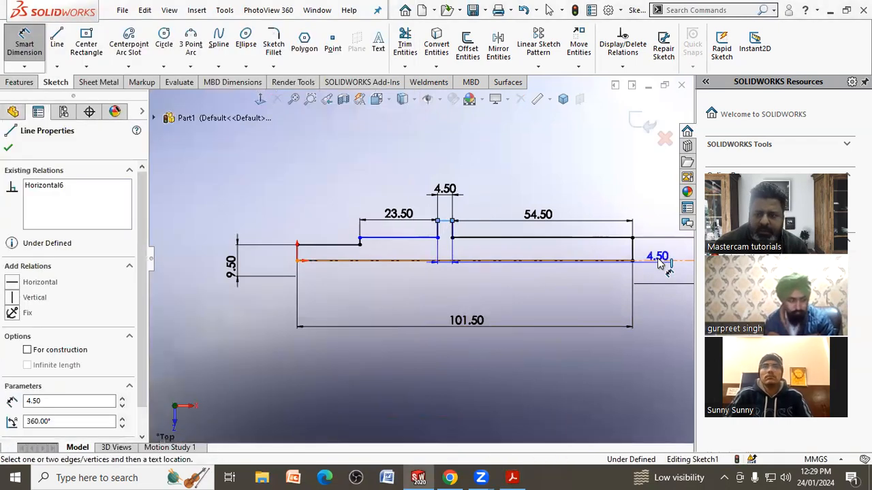
{"action": "left_click", "coordinate": [658, 263]}
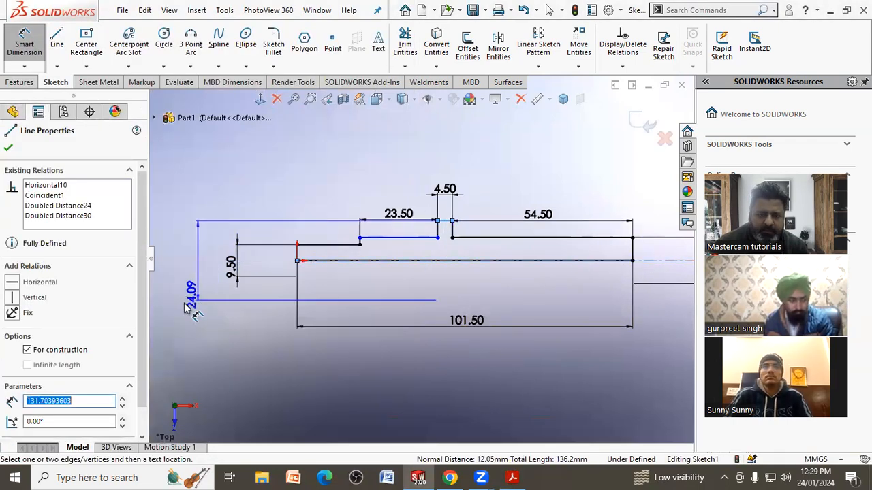
{"action": "left_click", "coordinate": [228, 338]}
{"action": "type", "text": "22"}
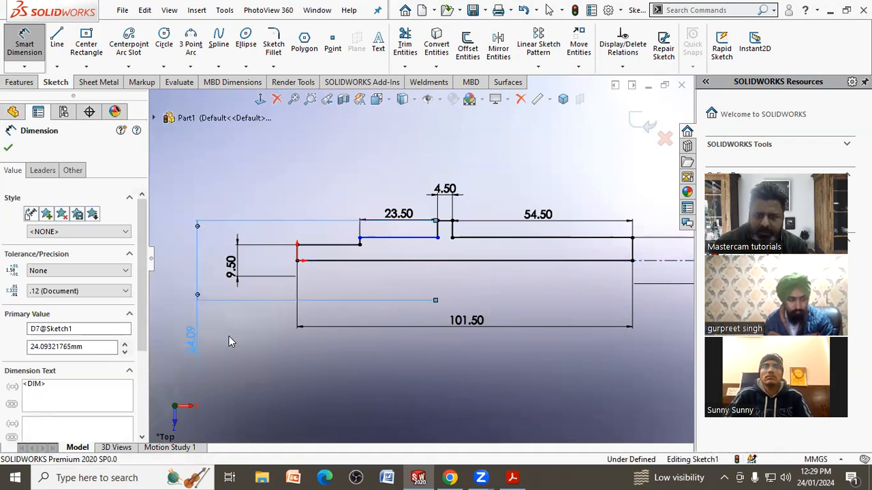
{"action": "key", "text": "Return"}
{"action": "left_click", "coordinate": [342, 409]}
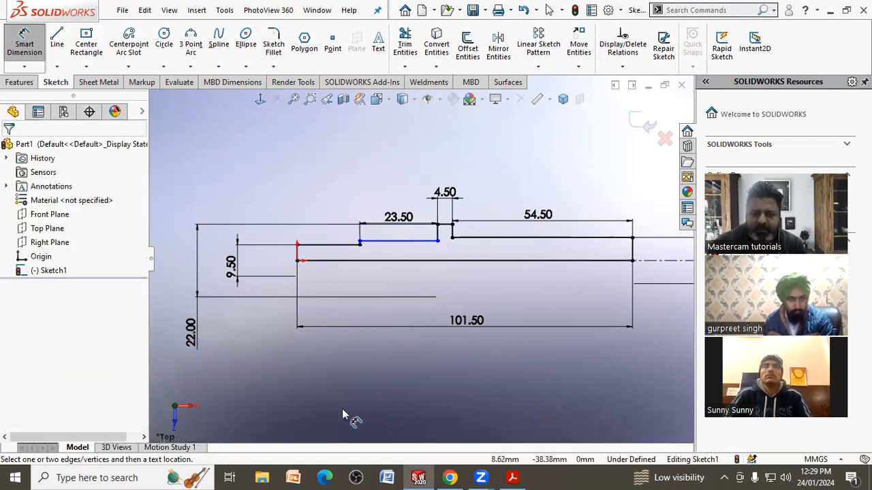
Recheck the PDF drawing and make the line between the first step and the collar collinear with the long section's top line
{"action": "left_click", "coordinate": [514, 477]}
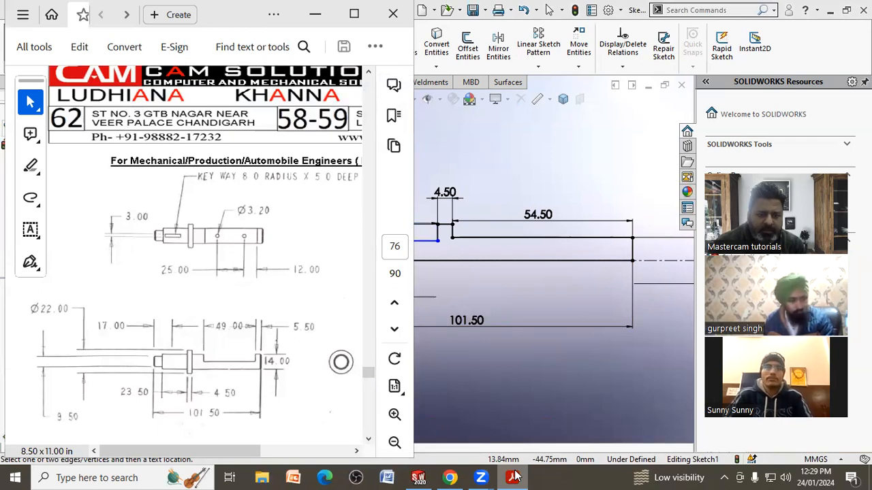
{"action": "right_click", "coordinate": [474, 276]}
{"action": "left_click", "coordinate": [485, 311]}
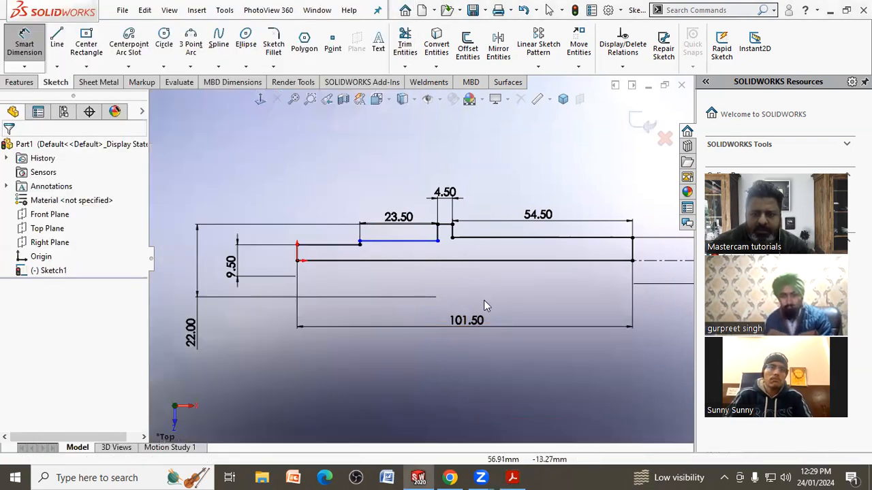
{"action": "left_click", "coordinate": [400, 242]}
{"action": "left_click", "coordinate": [406, 260], "text": "ctrl"}
{"action": "left_click", "coordinate": [34, 384]}
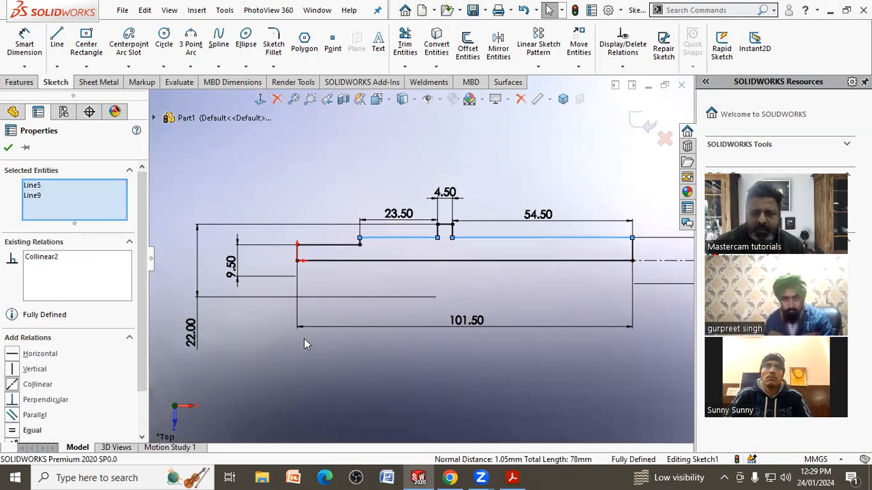
{"action": "left_click", "coordinate": [323, 332]}
Shorten the centerline so its free end meets the far end of the shaft profile
{"action": "scroll", "coordinate": [324, 332], "scroll_direction": "up", "scroll_amount": 4}
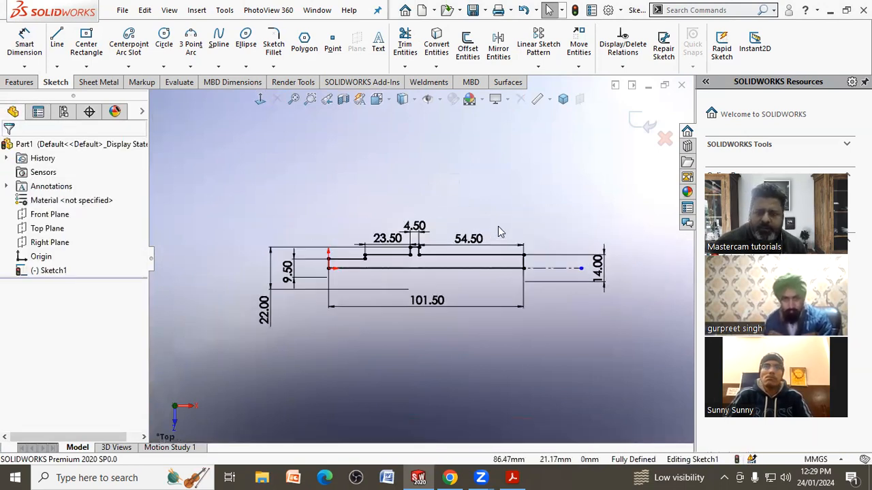
{"action": "scroll", "coordinate": [569, 283], "scroll_direction": "down", "scroll_amount": 3}
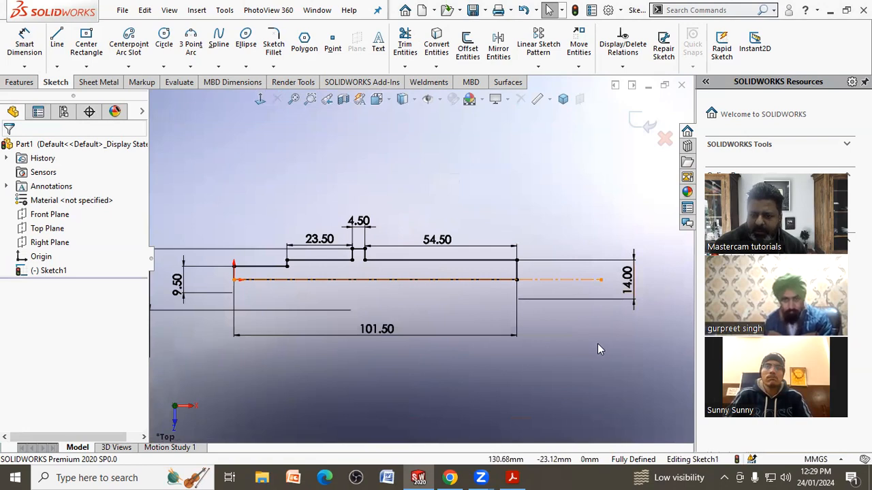
{"action": "left_click_drag", "start_coordinate": [601, 281], "coordinate": [517, 280]}
{"action": "scroll", "coordinate": [422, 279], "scroll_direction": "up", "scroll_amount": 2}
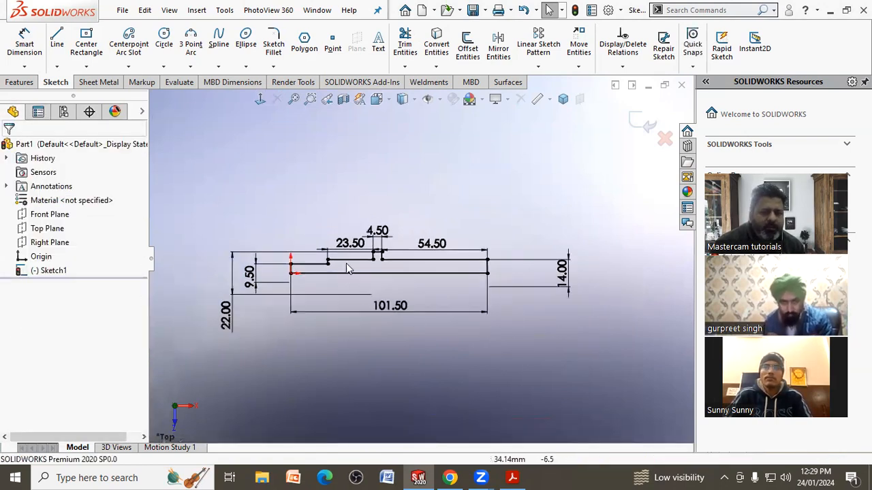
{"action": "scroll", "coordinate": [348, 271], "scroll_direction": "down", "scroll_amount": 1}
Revolve the half-profile 360 degrees about the centerline into a solid shaft
{"action": "left_click", "coordinate": [21, 82]}
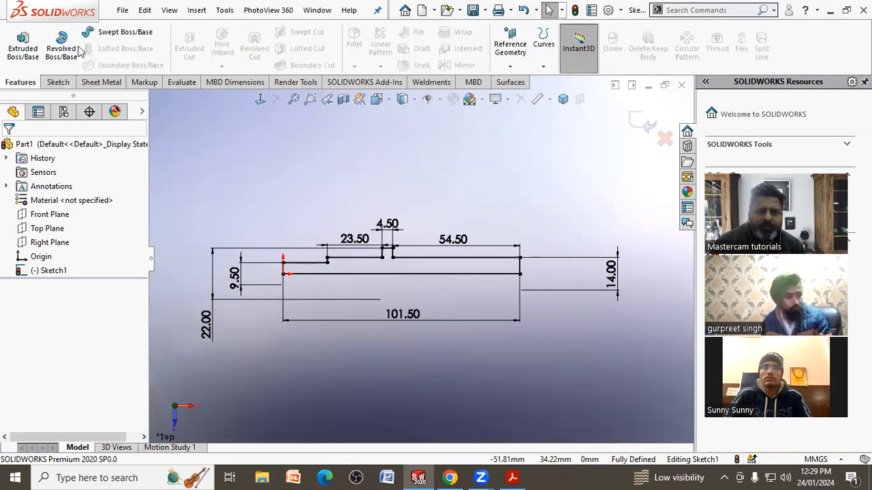
{"action": "left_click", "coordinate": [61, 45]}
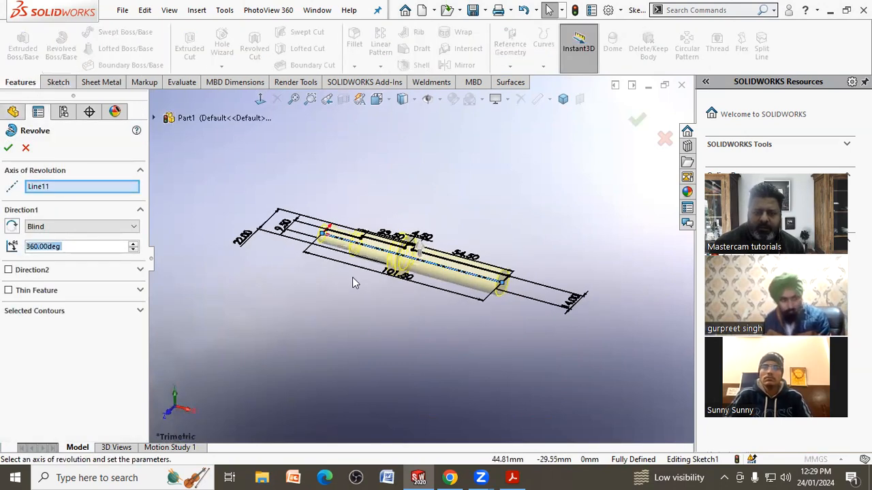
{"action": "left_click", "coordinate": [9, 149]}
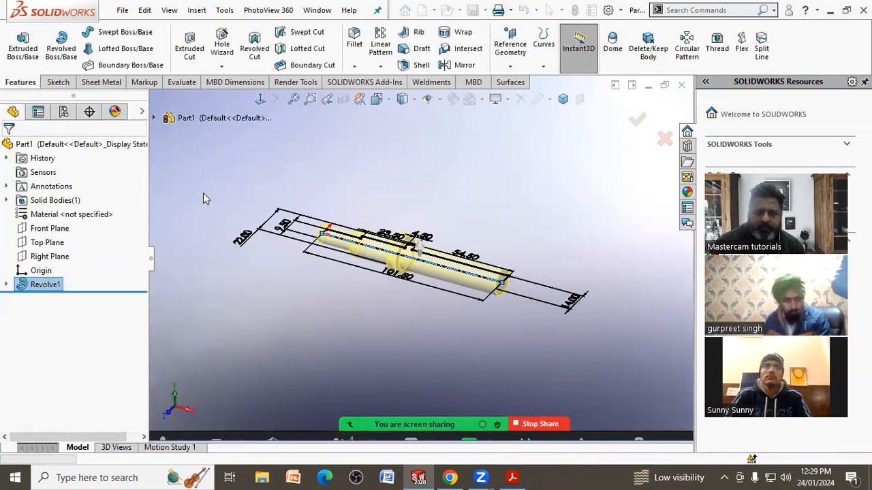
Check the shaft's cutout in the PDF drawing and start an Extruded Cut sketch on the Front Plane, viewed face-on
{"action": "middle_click_drag", "start_coordinate": [241, 211], "coordinate": [243, 272]}
{"action": "left_click", "coordinate": [509, 477]}
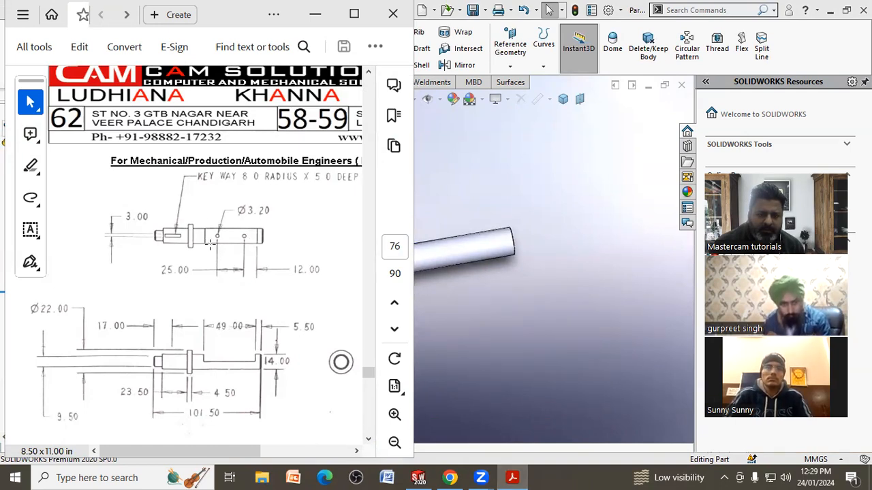
{"action": "left_click", "coordinate": [434, 314]}
{"action": "left_click", "coordinate": [49, 228]}
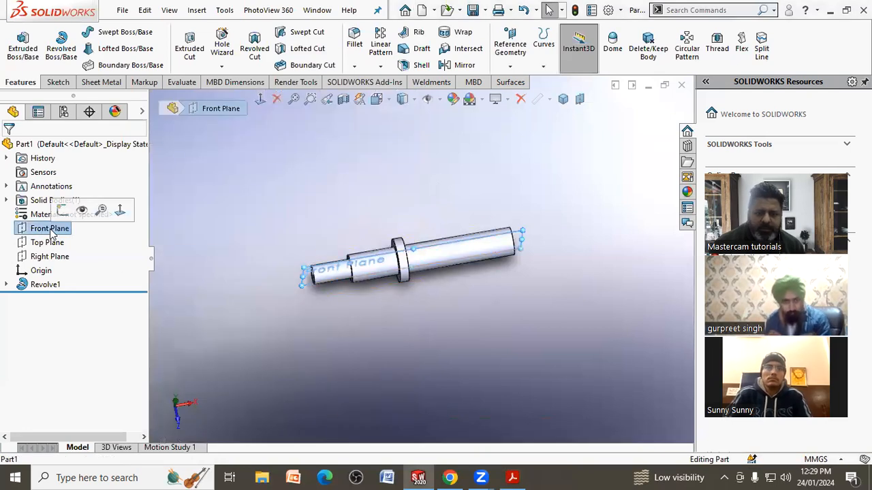
{"action": "left_click", "coordinate": [191, 51]}
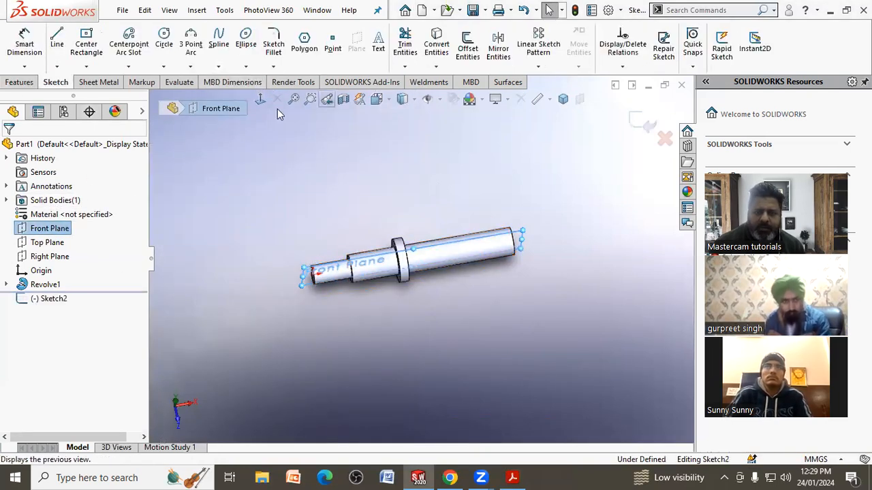
{"action": "left_click", "coordinate": [260, 102]}
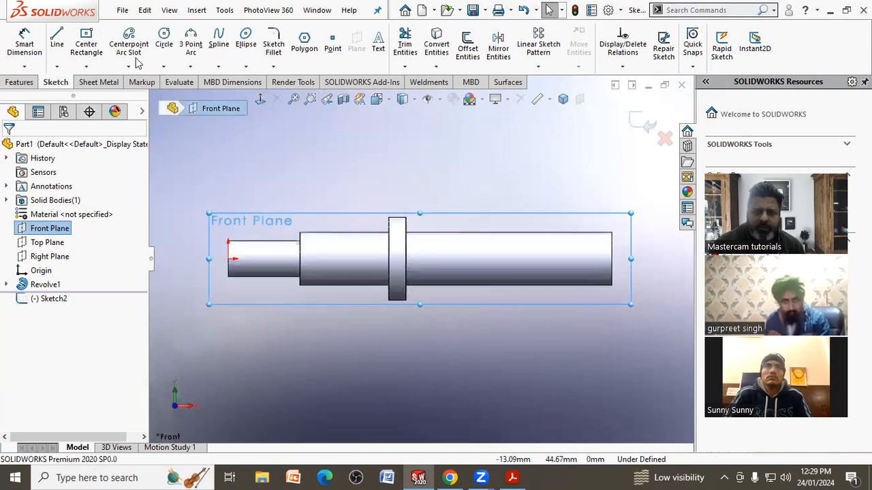
Sketch a corner rectangle about 26 mm by 4 mm down from the upper edge of the long section beyond the collar
{"action": "left_click", "coordinate": [87, 67]}
{"action": "left_click", "coordinate": [112, 82]}
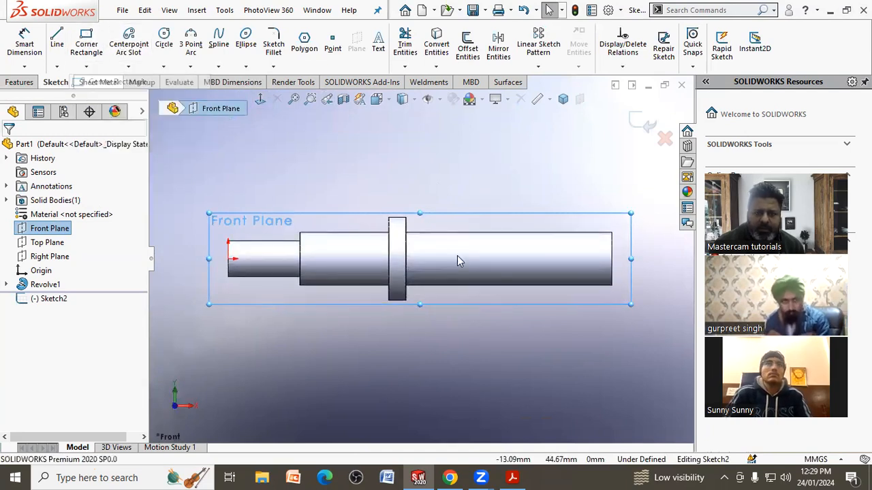
{"action": "left_click", "coordinate": [473, 233]}
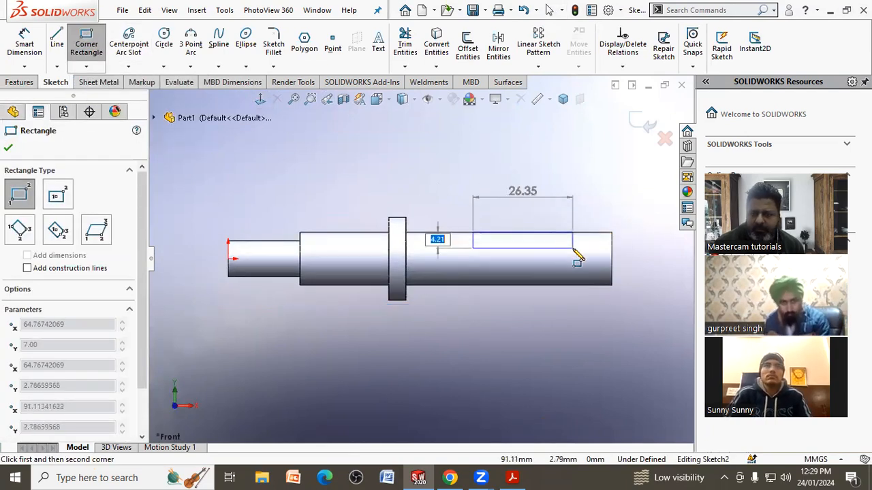
{"action": "left_click", "coordinate": [572, 248]}
Dimension the gap between the rectangle's outer edge and the shaft's end face as 5.5 mm
{"action": "left_click", "coordinate": [24, 43]}
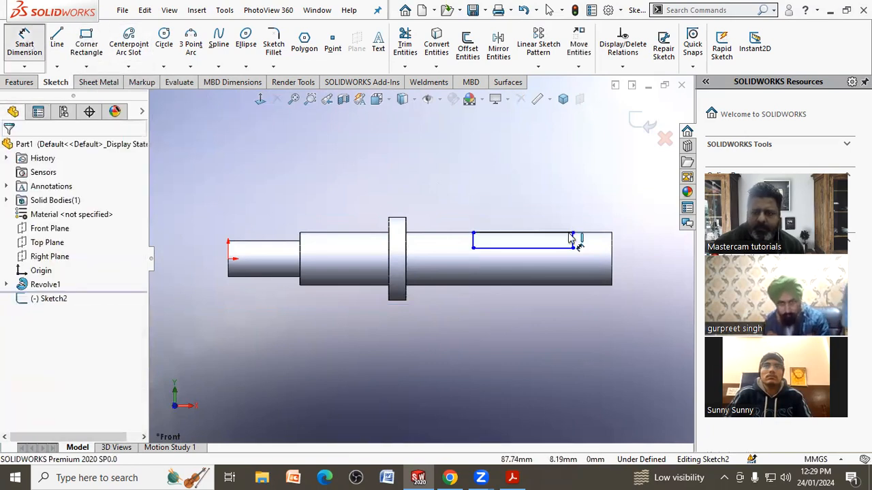
{"action": "left_click", "coordinate": [573, 241]}
{"action": "left_click", "coordinate": [612, 249]}
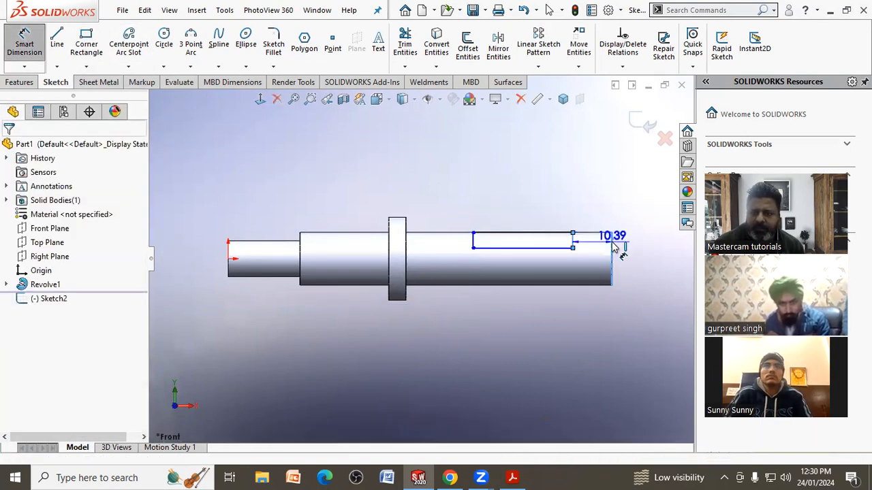
{"action": "left_click", "coordinate": [601, 218]}
{"action": "type", "text": "5.5"}
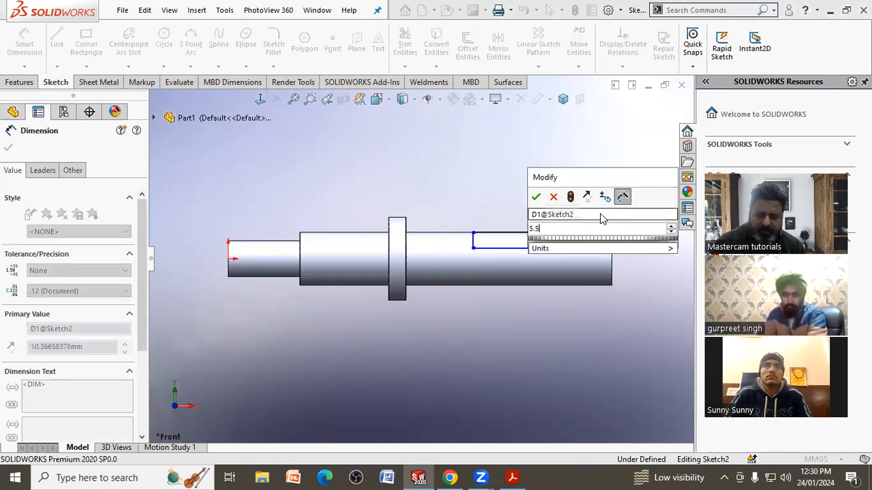
{"action": "key", "text": "Return"}
Dimension the rectangle's length as 49 mm
{"action": "left_click", "coordinate": [542, 233]}
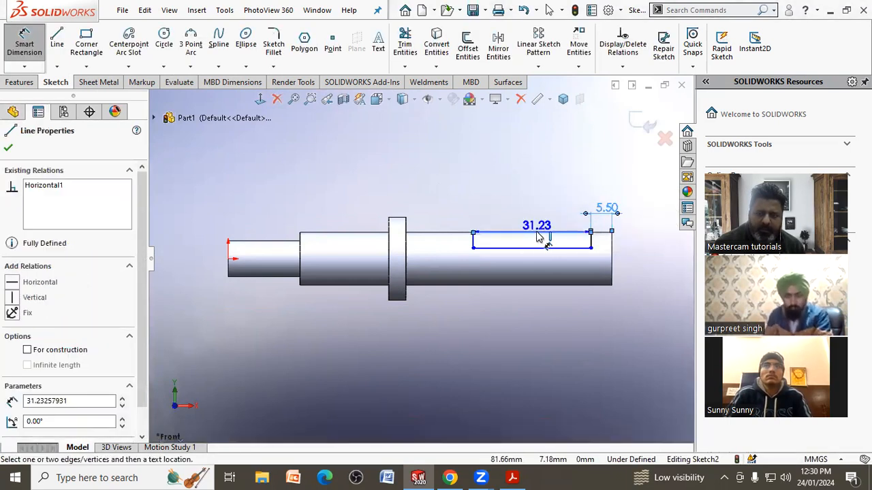
{"action": "left_click", "coordinate": [536, 216]}
{"action": "type", "text": "49"}
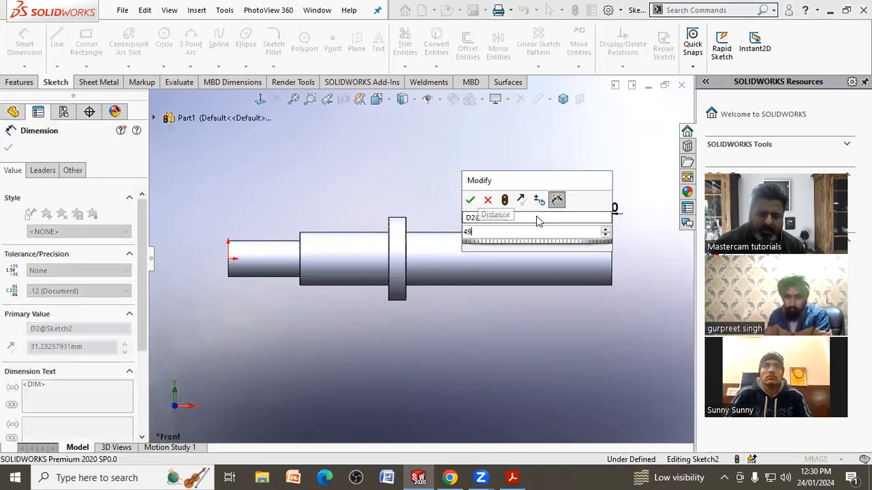
{"action": "key", "text": "Return"}
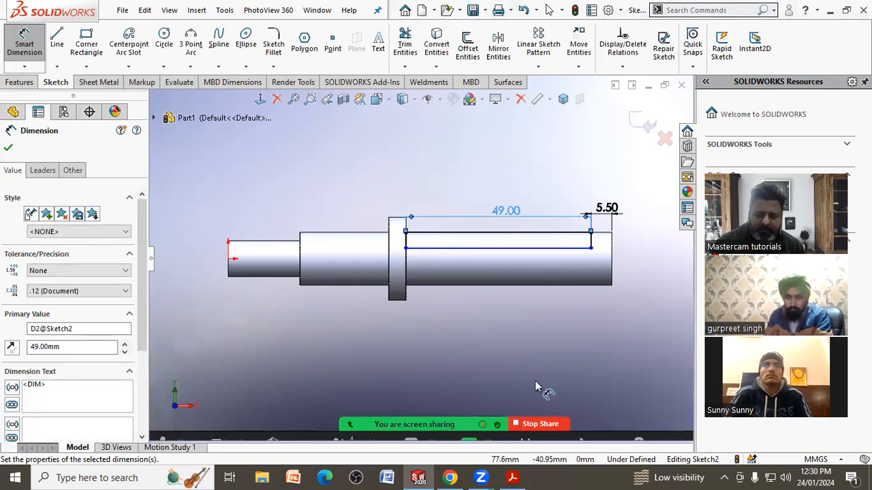
Check the recess depth in the PDF drawing and constrain the rectangle's lower edge in line with the origin
{"action": "left_click", "coordinate": [513, 477]}
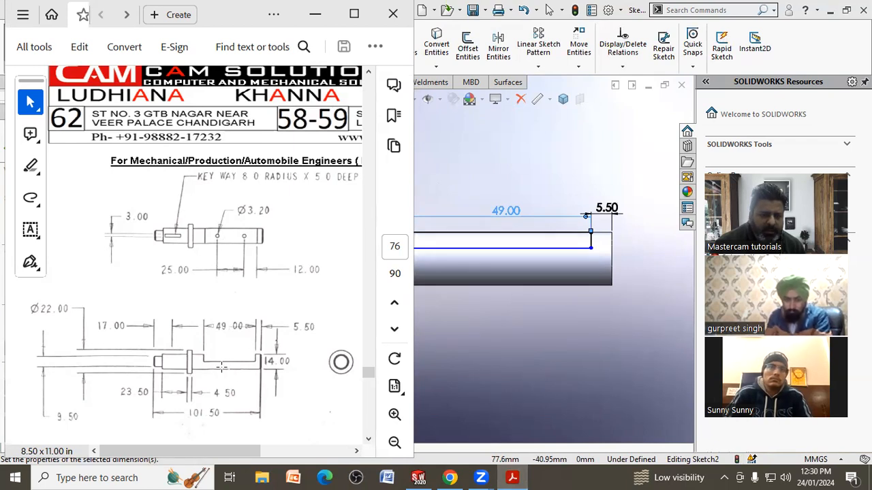
{"action": "right_click", "coordinate": [486, 334]}
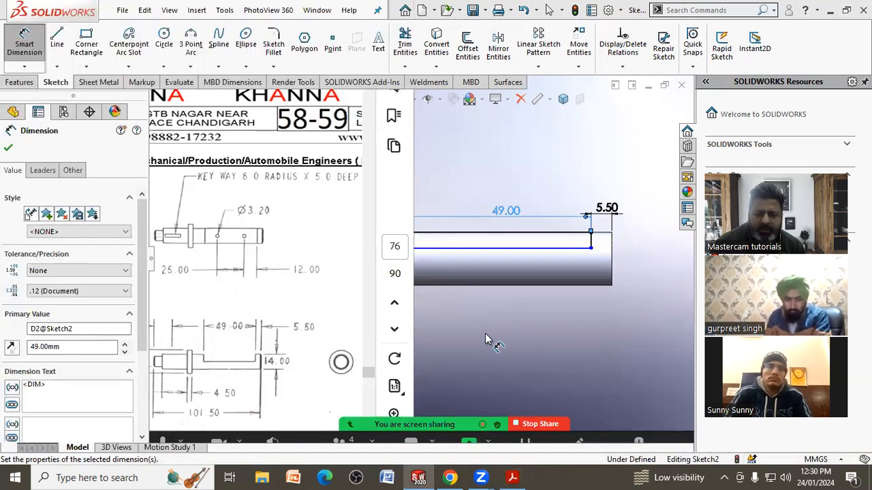
{"action": "left_click", "coordinate": [516, 374]}
{"action": "left_click", "coordinate": [457, 248]}
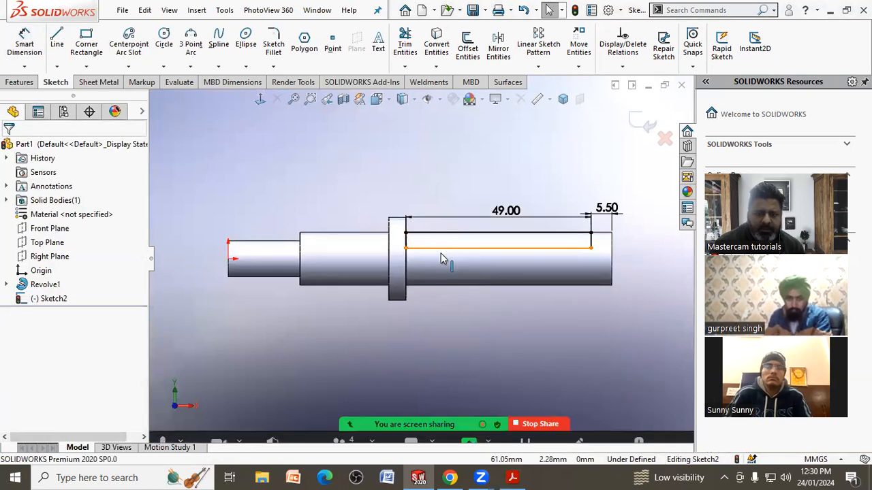
{"action": "left_click", "coordinate": [228, 259], "text": "ctrl"}
{"action": "left_click", "coordinate": [40, 369]}
{"action": "left_click", "coordinate": [343, 337]}
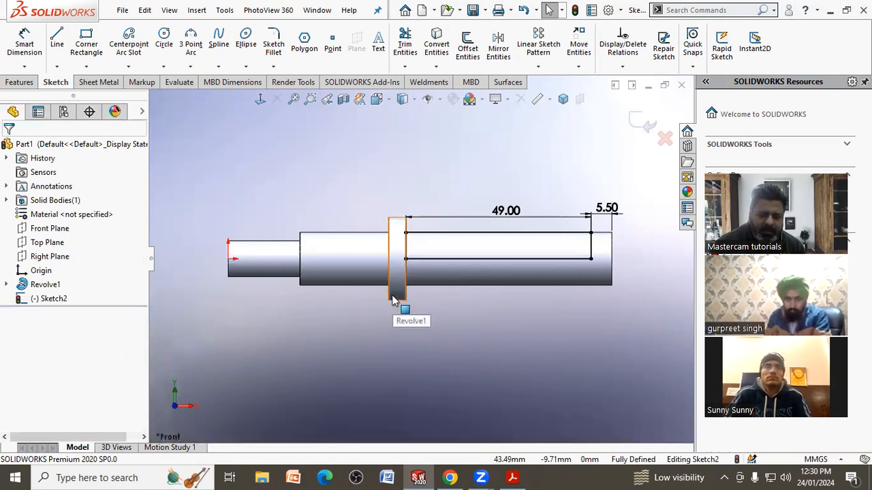
Inspect the two stepped sections before the collar and highlight the profile sketch under the revolve feature
{"action": "left_click", "coordinate": [273, 263]}
{"action": "left_click", "coordinate": [316, 280]}
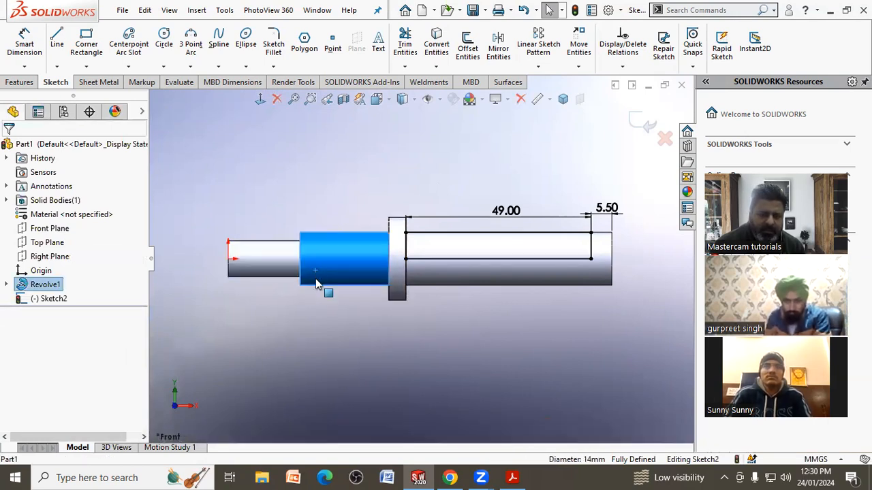
{"action": "left_click", "coordinate": [208, 321]}
{"action": "left_click", "coordinate": [7, 285]}
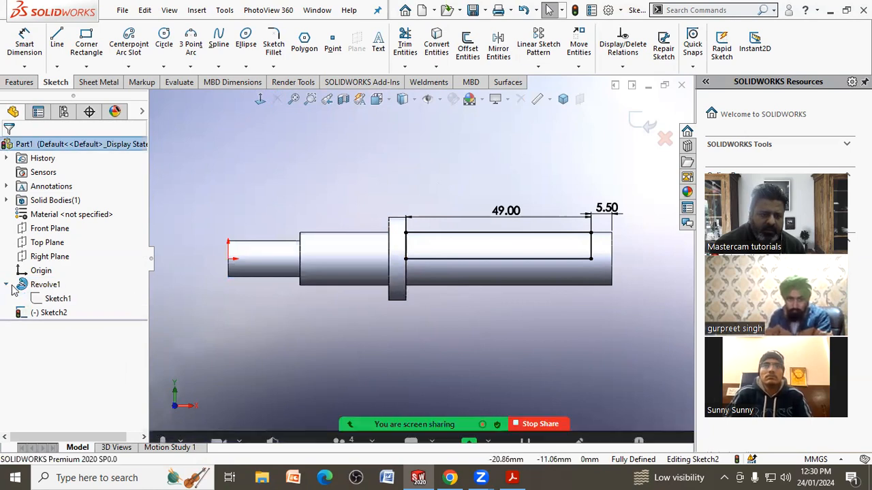
{"action": "left_click", "coordinate": [53, 301]}
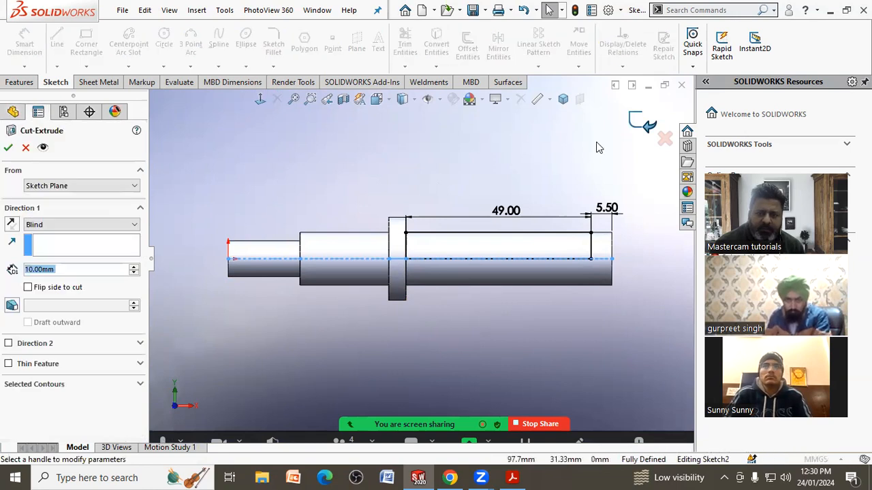
Cut the rectangle out of the shaft with the Through All - Both end condition
{"action": "left_click", "coordinate": [100, 225]}
{"action": "left_click", "coordinate": [85, 302]}
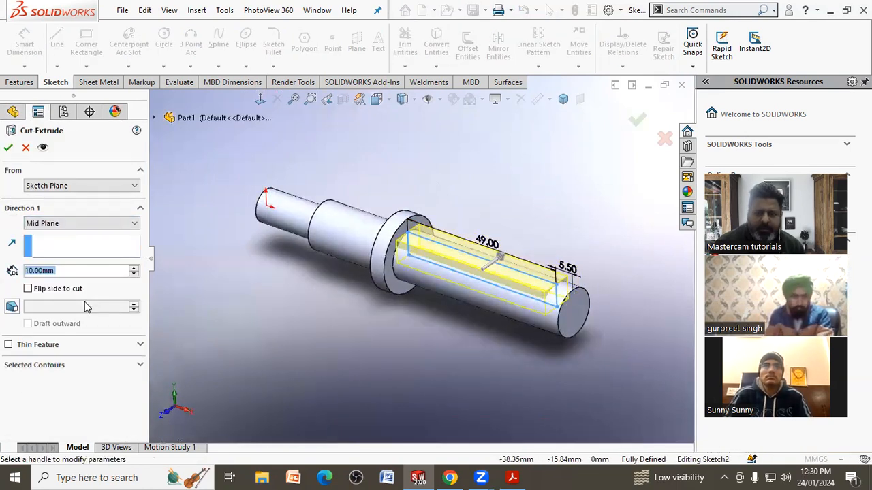
{"action": "left_click", "coordinate": [85, 225]}
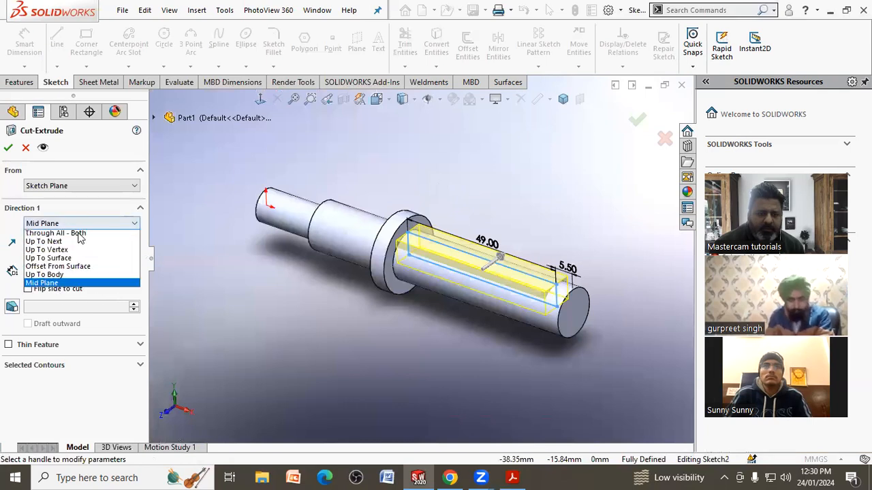
{"action": "left_click", "coordinate": [94, 252]}
{"action": "left_click", "coordinate": [8, 147]}
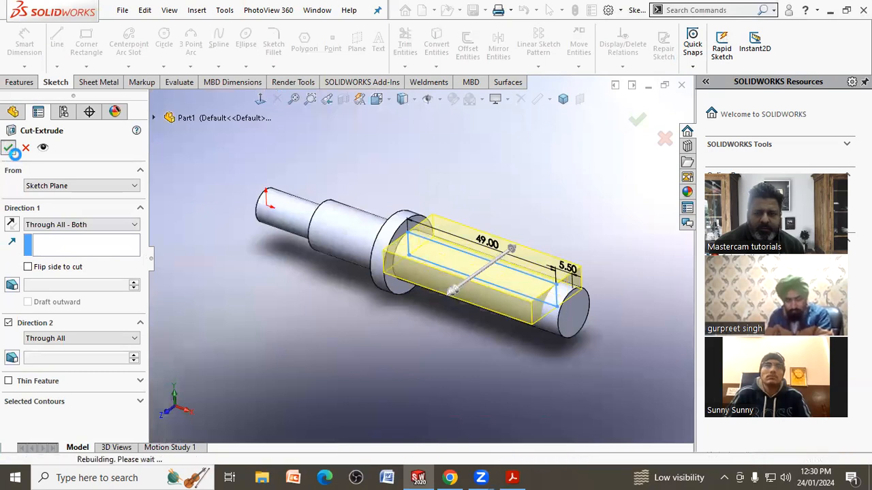
{"action": "middle_click_drag", "start_coordinate": [323, 282], "coordinate": [334, 289]}
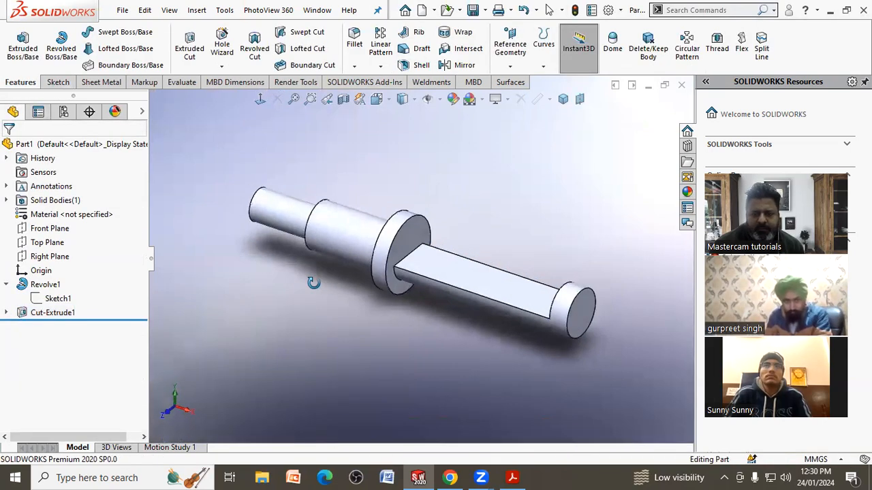
Check the section lengths in the PDF drawing and open the revolve's profile sketch for editing
{"action": "key", "text": "alt+Tab"}
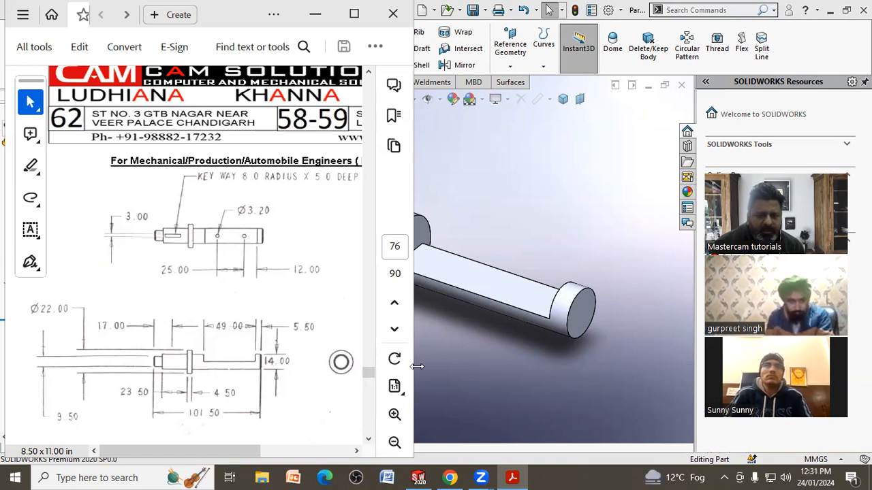
{"action": "left_click", "coordinate": [435, 353]}
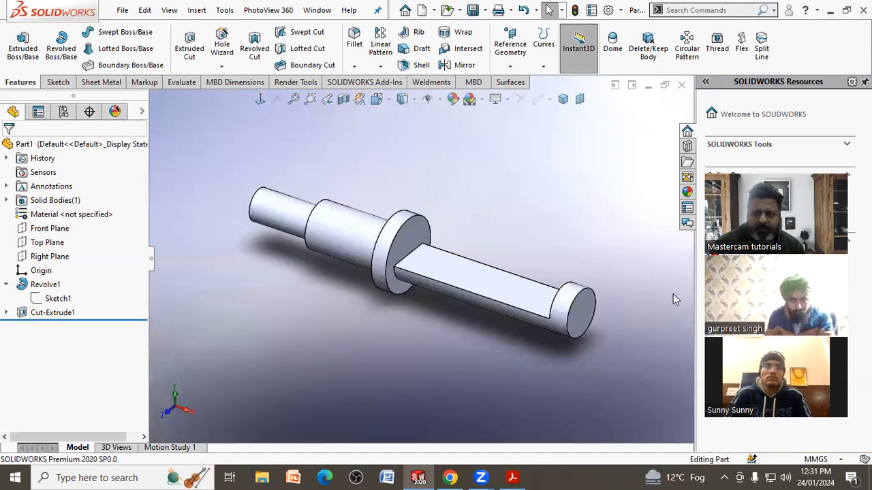
{"action": "left_click", "coordinate": [72, 304]}
{"action": "mouse_move", "coordinate": [326, 199]}
{"action": "middle_mouse_down"}
{"action": "mouse_move", "coordinate": [377, 238]}
{"action": "mouse_move", "coordinate": [357, 317]}
{"action": "mouse_move", "coordinate": [350, 307]}
{"action": "mouse_move", "coordinate": [390, 389]}
{"action": "middle_mouse_up"}
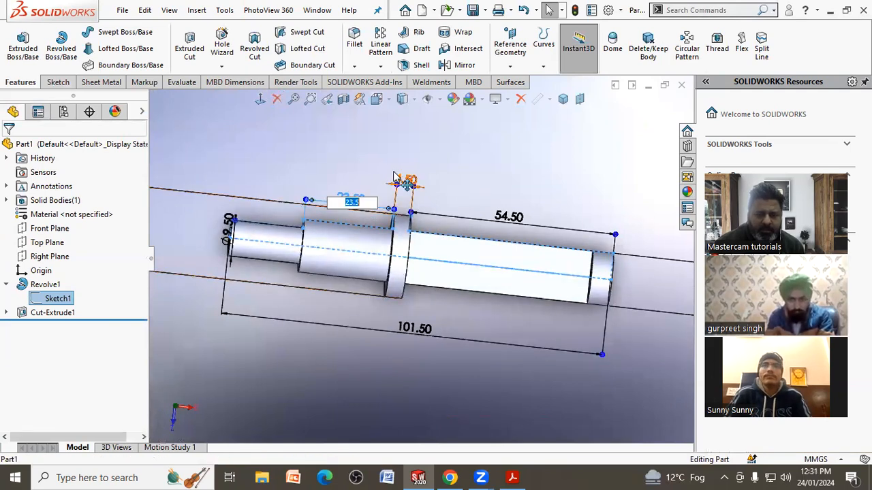
{"action": "left_click", "coordinate": [182, 248]}
{"action": "left_click", "coordinate": [63, 299]}
{"action": "left_click", "coordinate": [66, 260]}
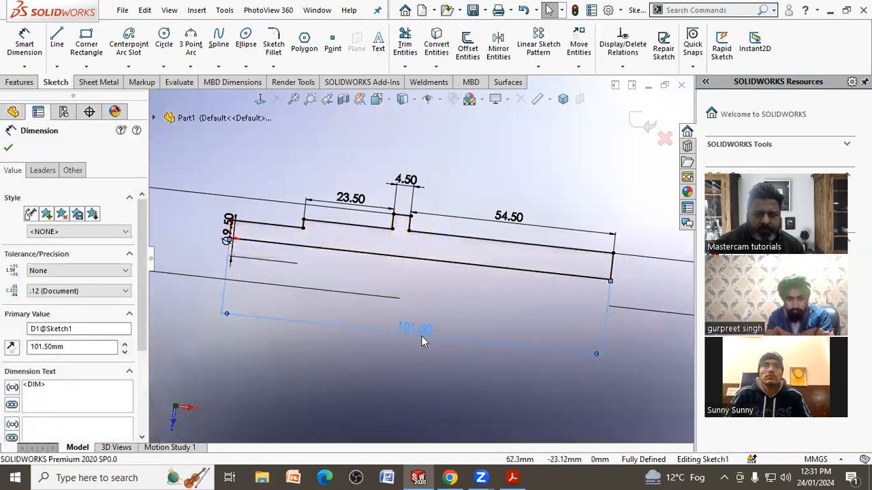
Try replacing the 23.5 mm length dimension with a 23.5 mm dimension from the same shoulder to the collar's far side
{"action": "left_click", "coordinate": [354, 204]}
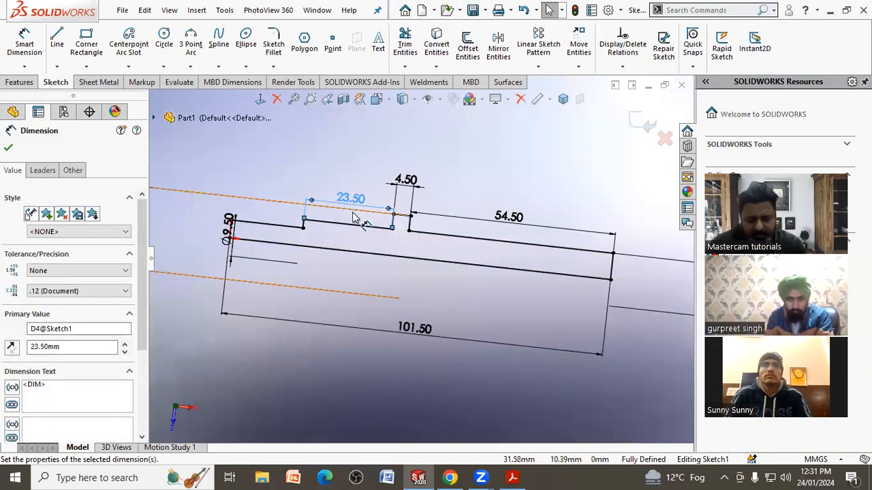
{"action": "key", "text": "Delete"}
{"action": "left_click", "coordinate": [25, 42]}
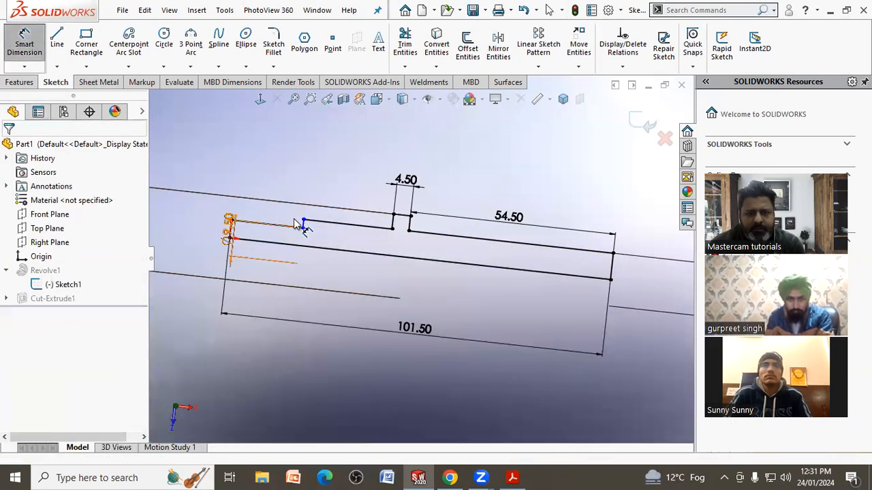
{"action": "left_click", "coordinate": [303, 222]}
{"action": "left_click", "coordinate": [408, 231]}
{"action": "left_click", "coordinate": [353, 290]}
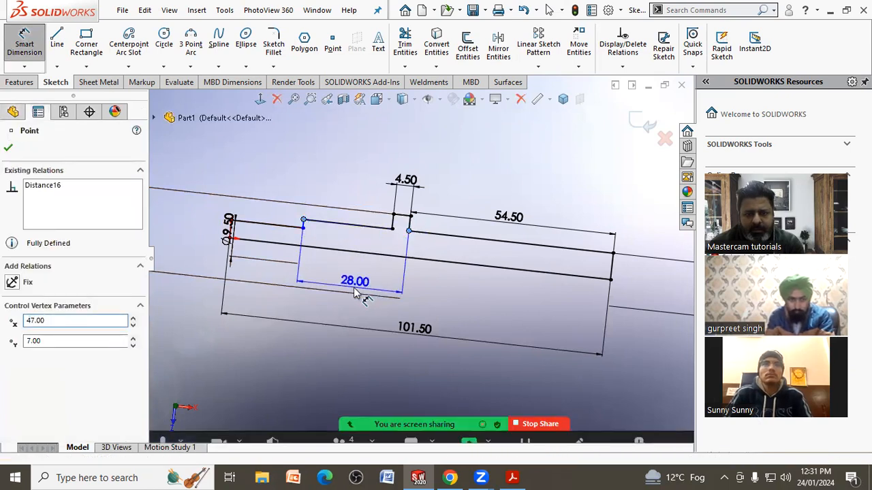
{"action": "type", "text": "23.5"}
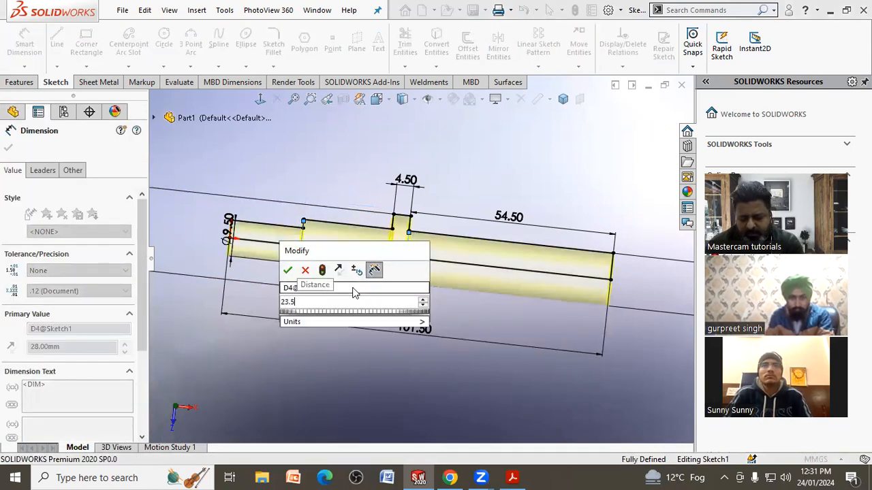
{"action": "key", "text": "Return"}
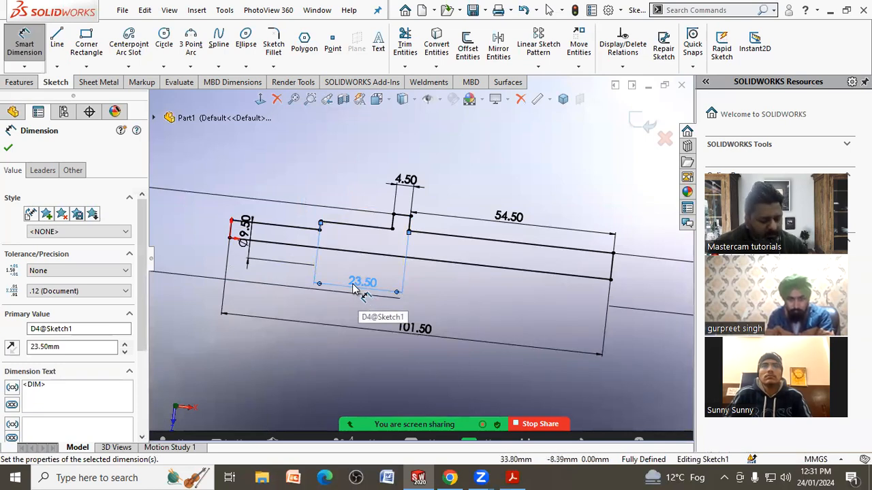
Undo the replacement of the section's length dimension and recheck the section lengths in the PDF drawing
{"action": "key", "text": "ctrl+z"}
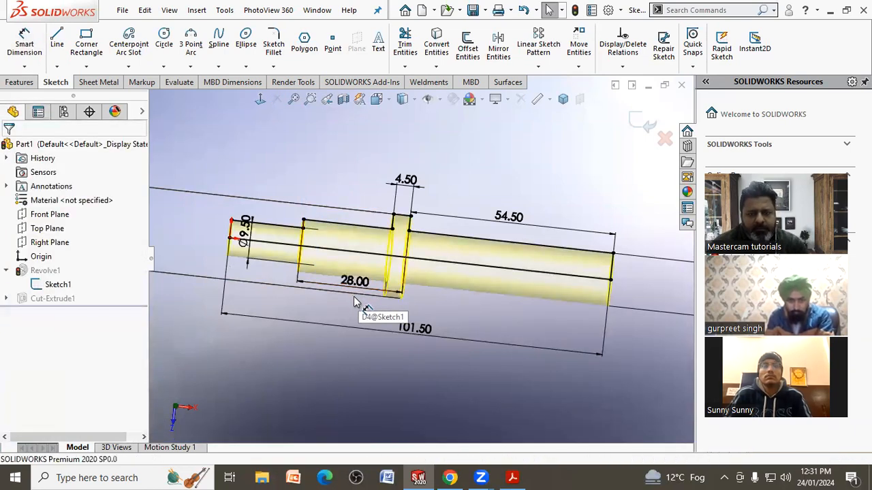
{"action": "key", "text": "ctrl+y"}
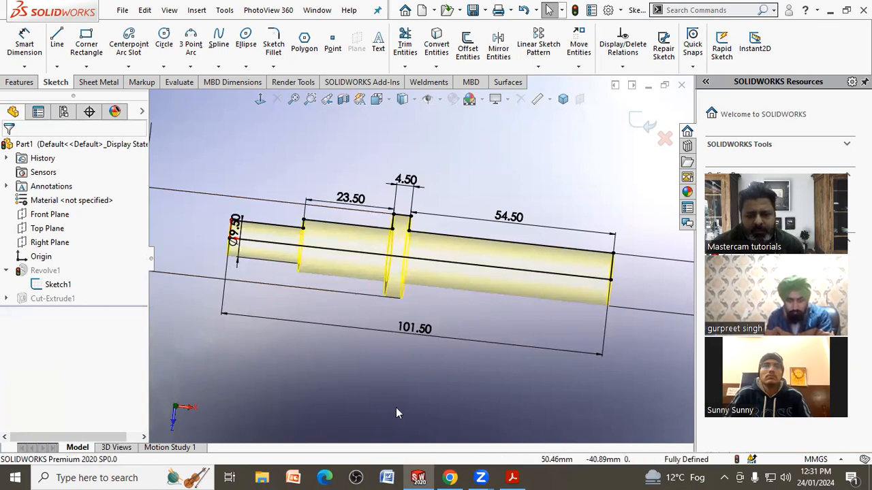
{"action": "left_click", "coordinate": [512, 477]}
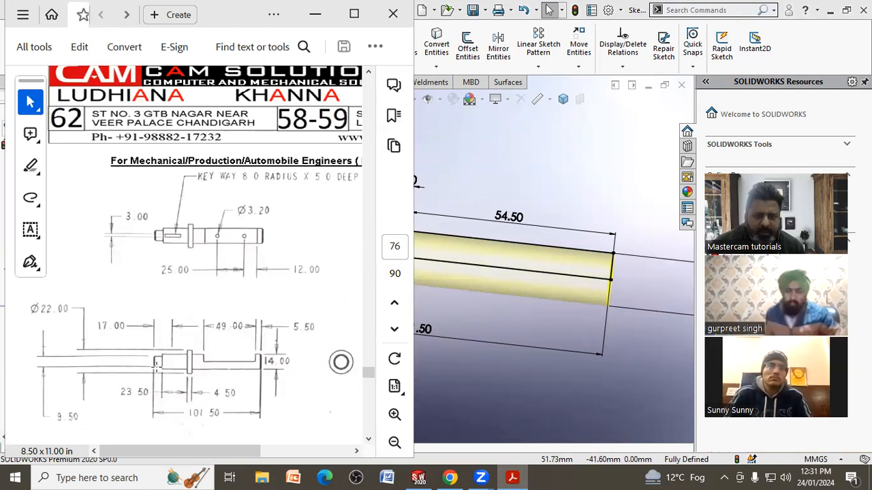
{"action": "left_click", "coordinate": [498, 325]}
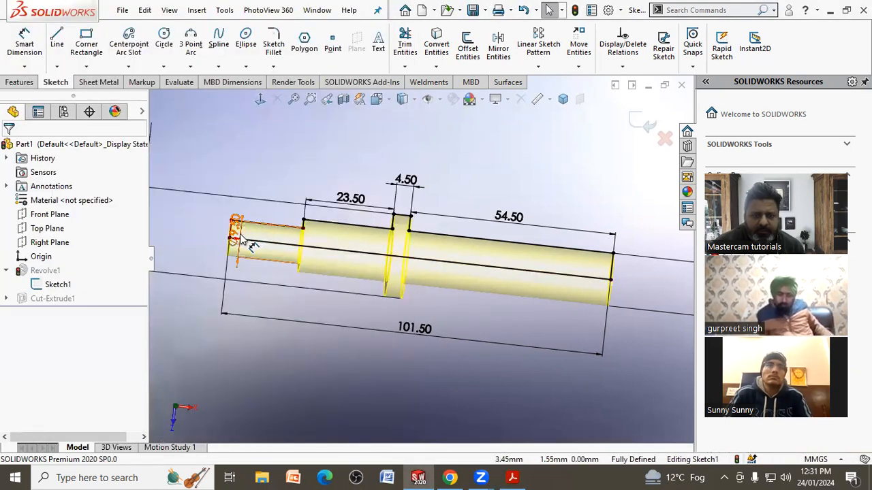
Move the 9.5 mm diameter dimension clear of the profile's end and check the length of the thin end section
{"action": "left_click", "coordinate": [171, 245]}
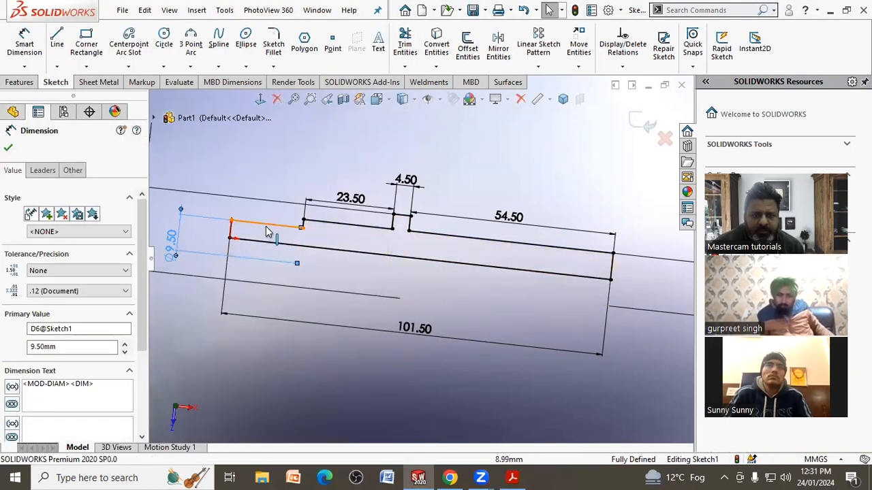
{"action": "left_click", "coordinate": [30, 56]}
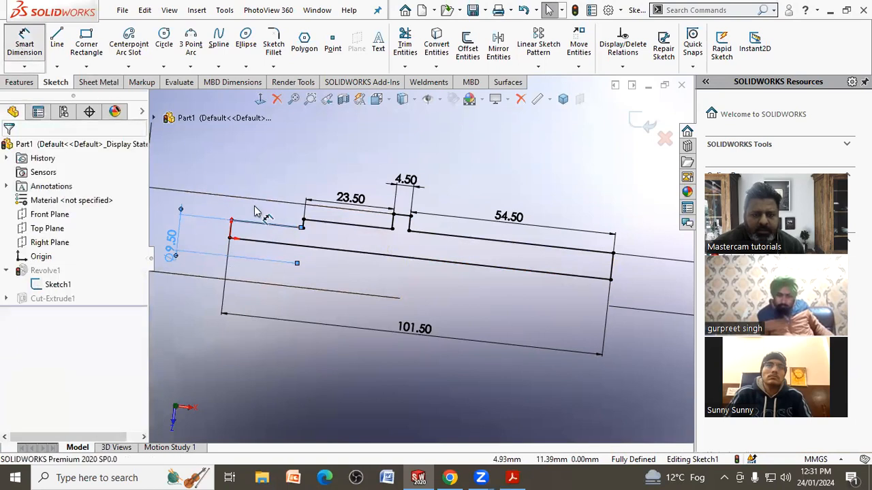
{"action": "left_click", "coordinate": [261, 222]}
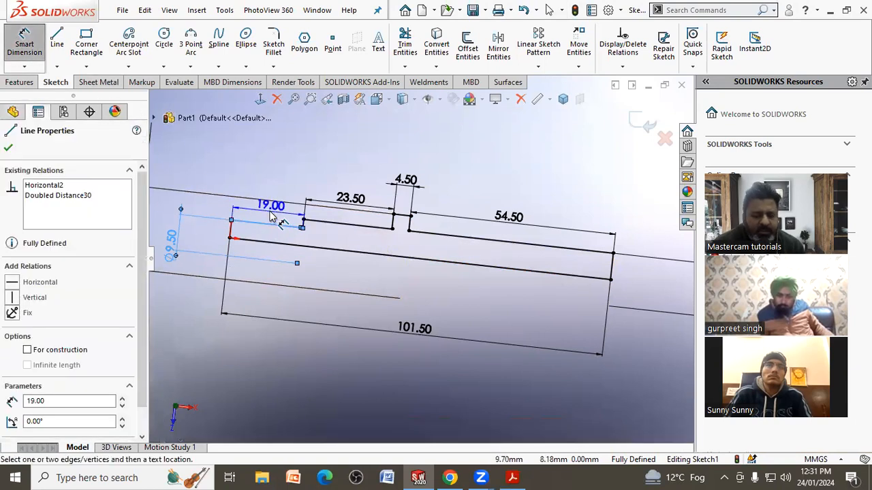
{"action": "key", "text": "Escape"}
{"action": "key", "text": "Escape"}
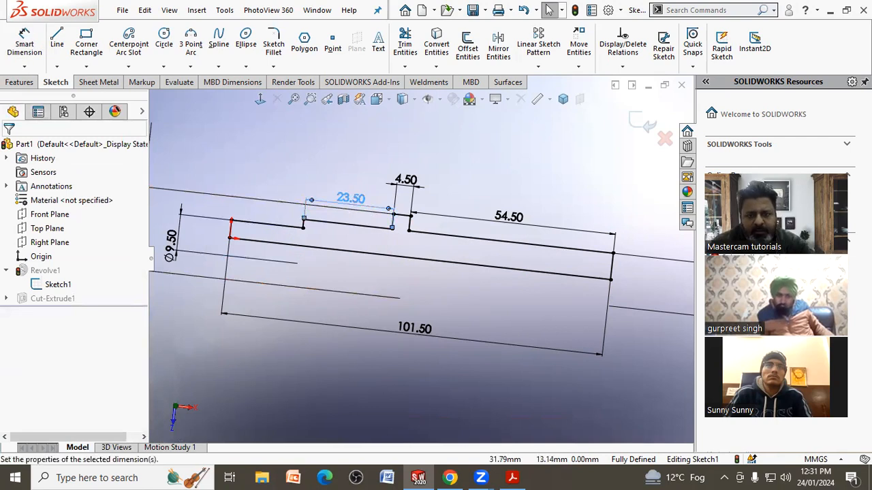
Set the length of the section between the thin end's shoulder and the collar to 32.5 mm
{"action": "double_click", "coordinate": [350, 198]}
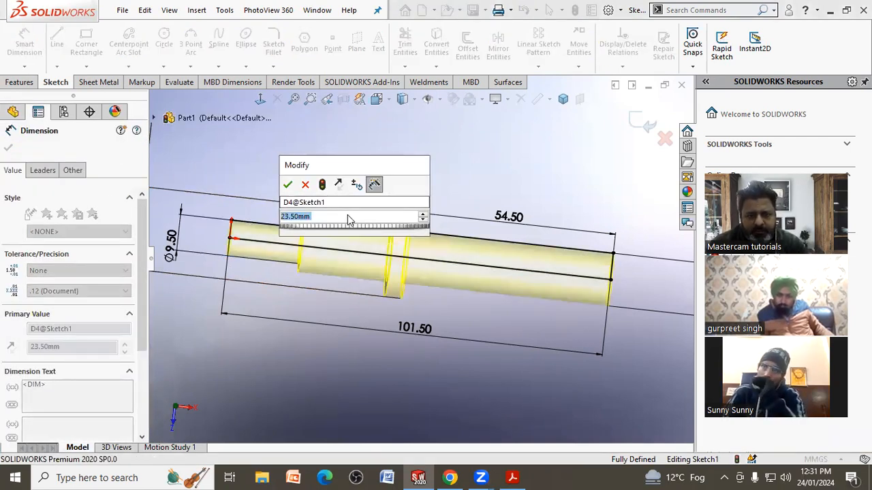
{"action": "left_click", "coordinate": [351, 217]}
{"action": "type", "text": "+9"}
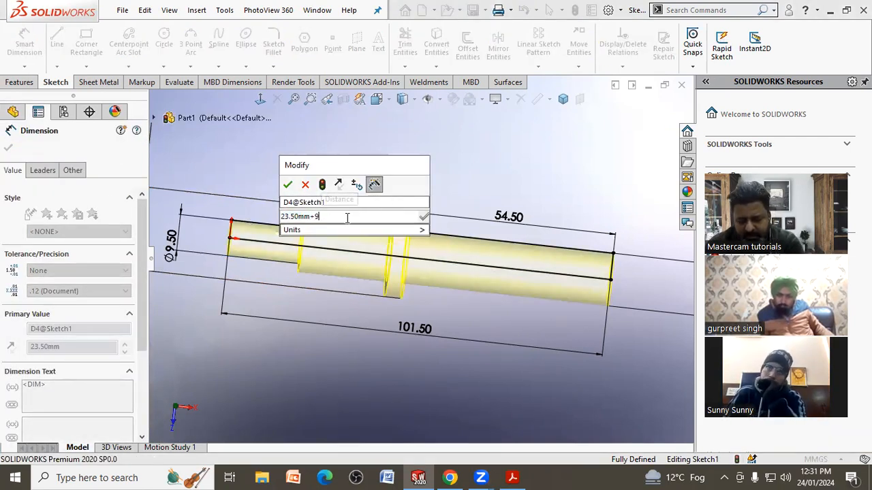
{"action": "key", "text": "Return"}
{"action": "key", "text": "Escape"}
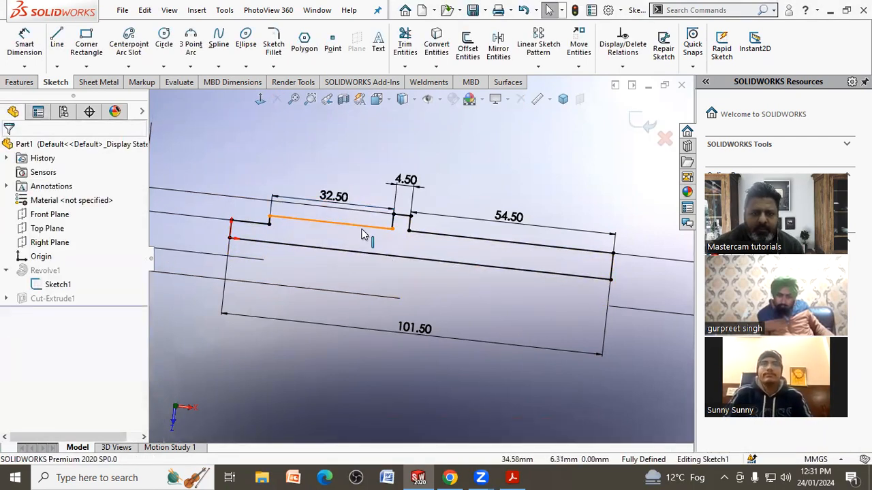
Delete the 54.5 mm length dimension, set the section length before the collar to 23.5 mm, and exit the sketch
{"action": "left_click", "coordinate": [509, 217]}
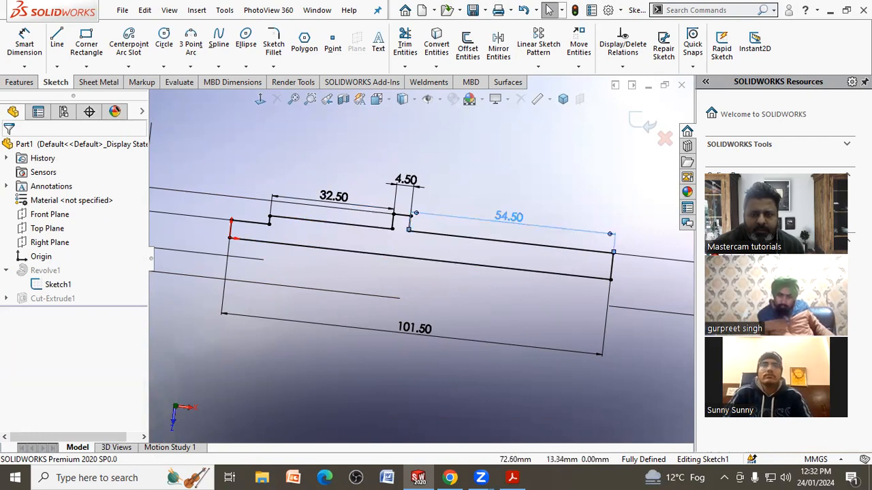
{"action": "key", "text": "Delete"}
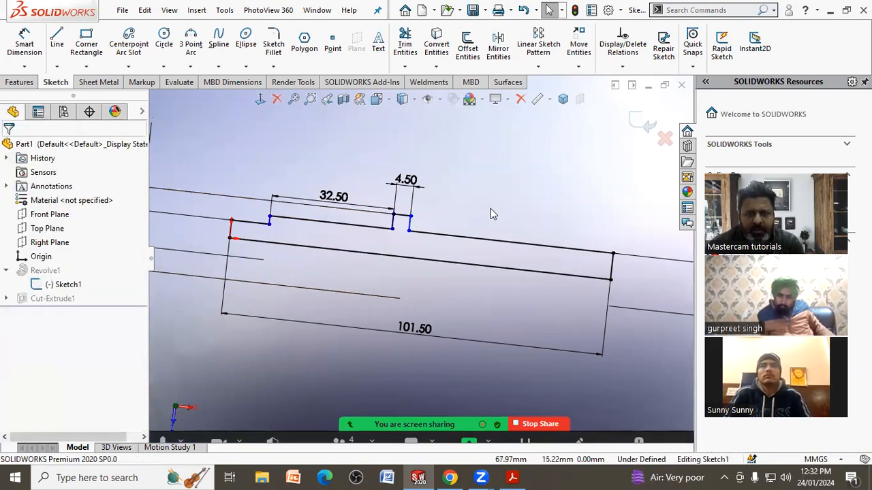
{"action": "left_click", "coordinate": [344, 204]}
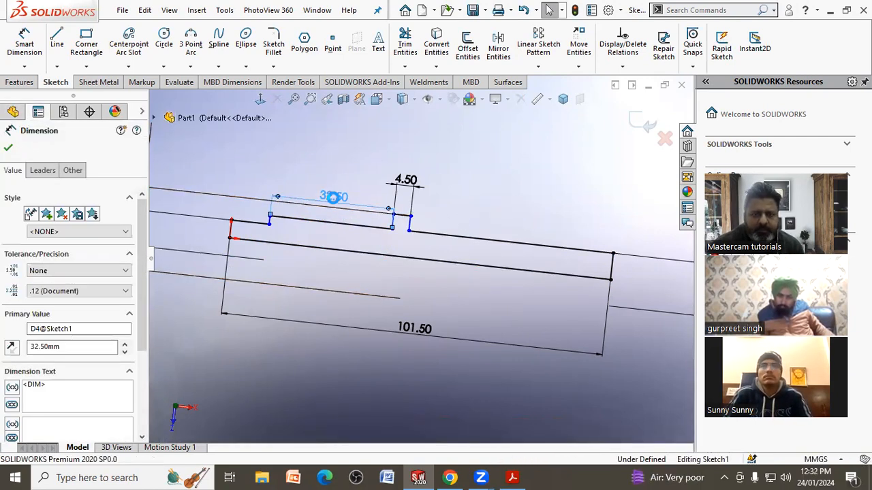
{"action": "double_click", "coordinate": [334, 197]}
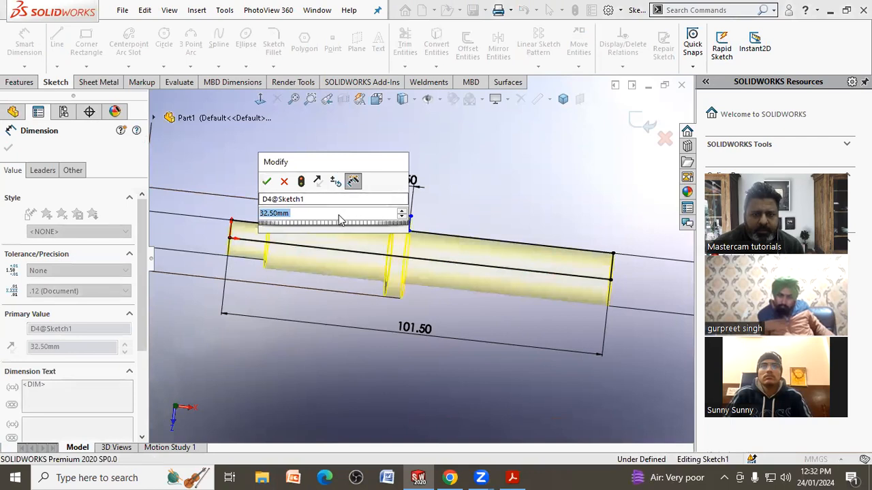
{"action": "left_click", "coordinate": [338, 214]}
{"action": "type", "text": "-"}
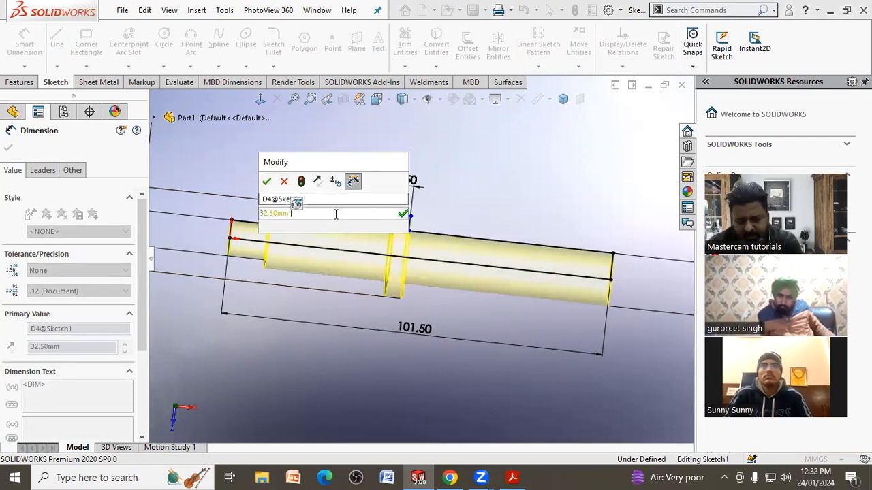
{"action": "type", "text": "9"}
{"action": "key", "text": "Return"}
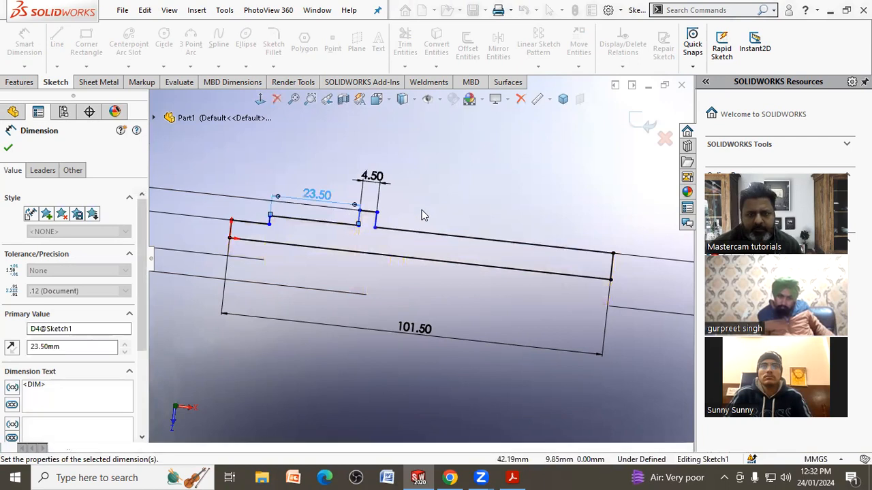
{"action": "left_click", "coordinate": [538, 199]}
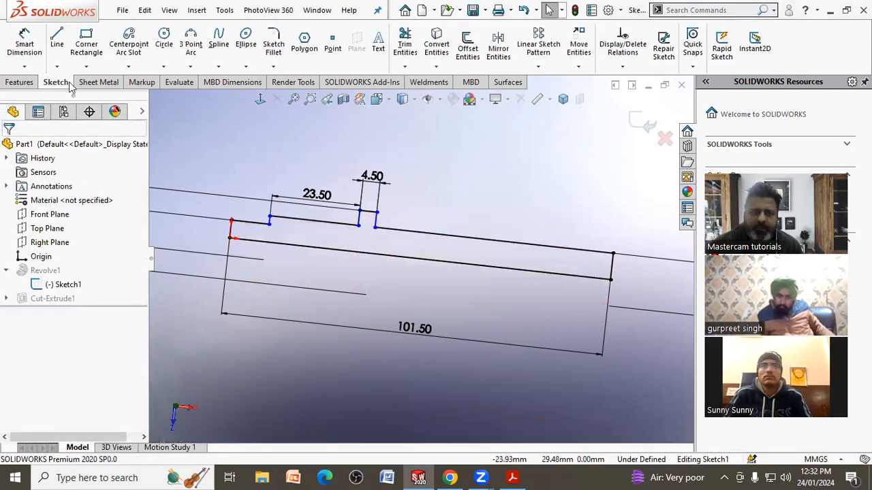
{"action": "left_click", "coordinate": [637, 129]}
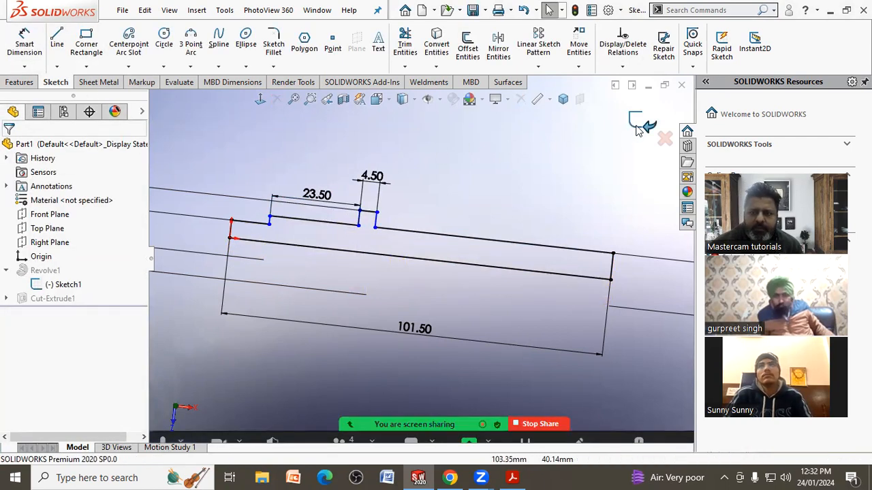
{"action": "middle_click_drag", "start_coordinate": [477, 311], "coordinate": [443, 197]}
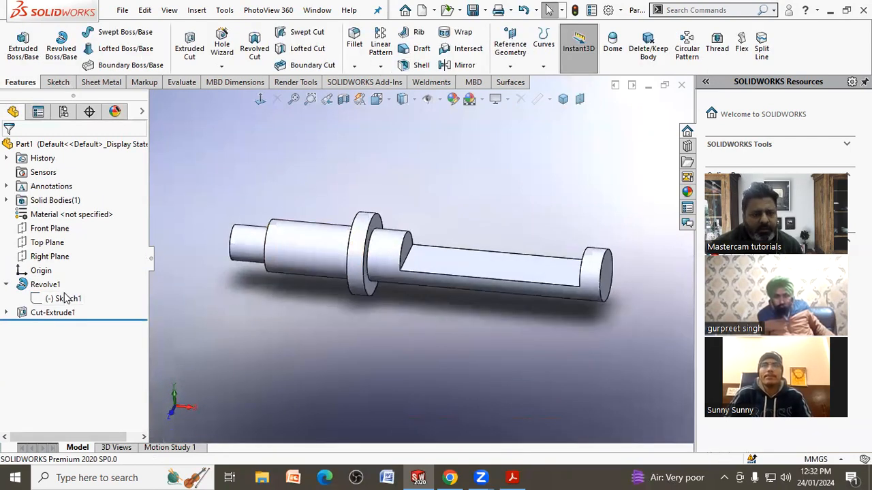
Reopen the revolve's profile sketch, dimension the thin end section's length, and exit the sketch
{"action": "left_click", "coordinate": [63, 298]}
{"action": "left_click", "coordinate": [75, 255]}
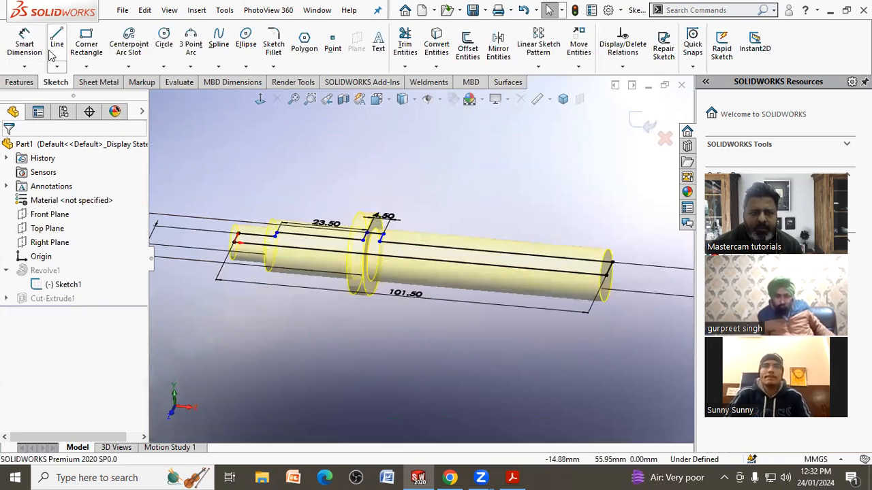
{"action": "left_click", "coordinate": [23, 42]}
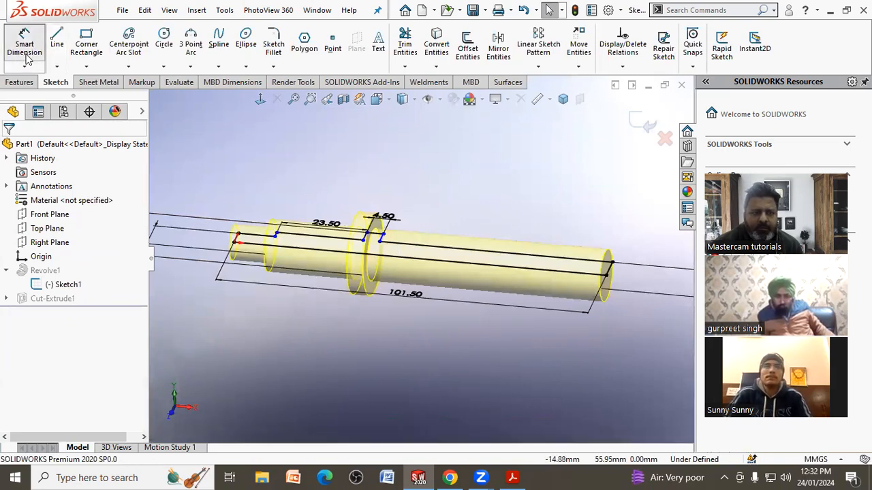
{"action": "left_click", "coordinate": [263, 217]}
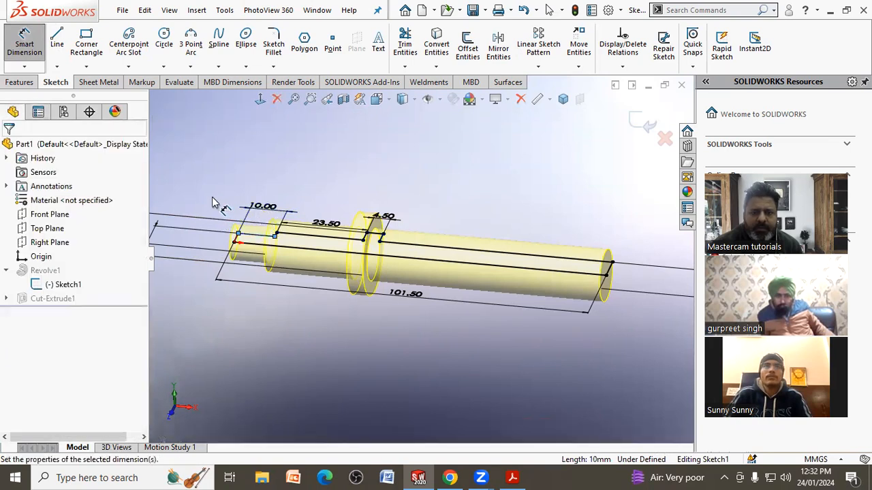
{"action": "left_click", "coordinate": [232, 213]}
{"action": "left_click", "coordinate": [193, 191]}
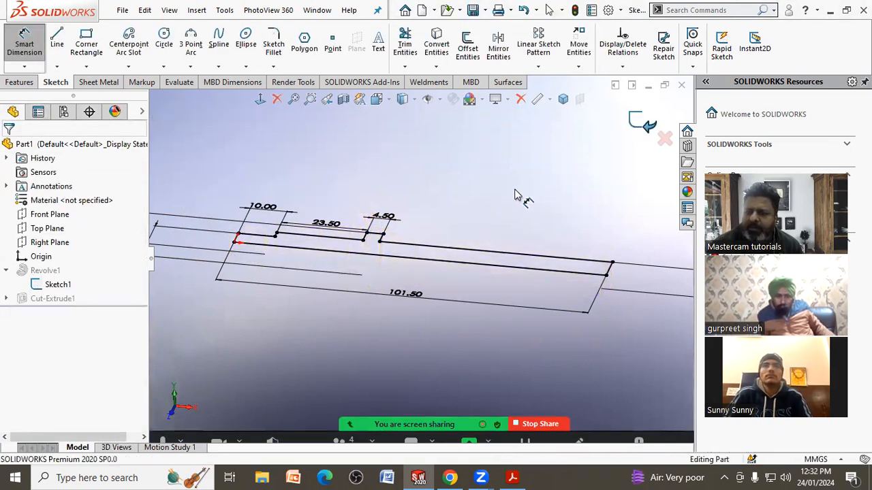
{"action": "middle_click_drag", "start_coordinate": [506, 187], "coordinate": [504, 193]}
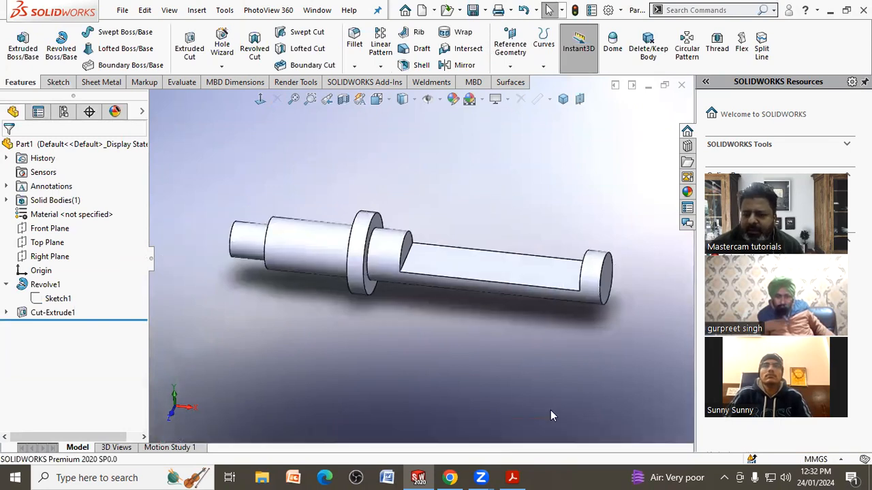
Check the hole dimensions in the PDF drawing and start an extruded-cut sketch on the recess's flat floor, viewed face-on
{"action": "left_click", "coordinate": [512, 478]}
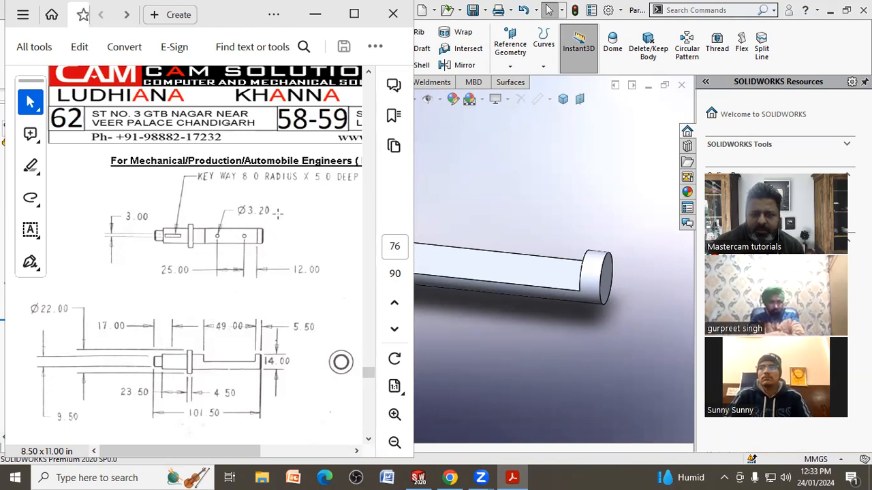
{"action": "left_click", "coordinate": [452, 209]}
{"action": "left_click", "coordinate": [191, 53]}
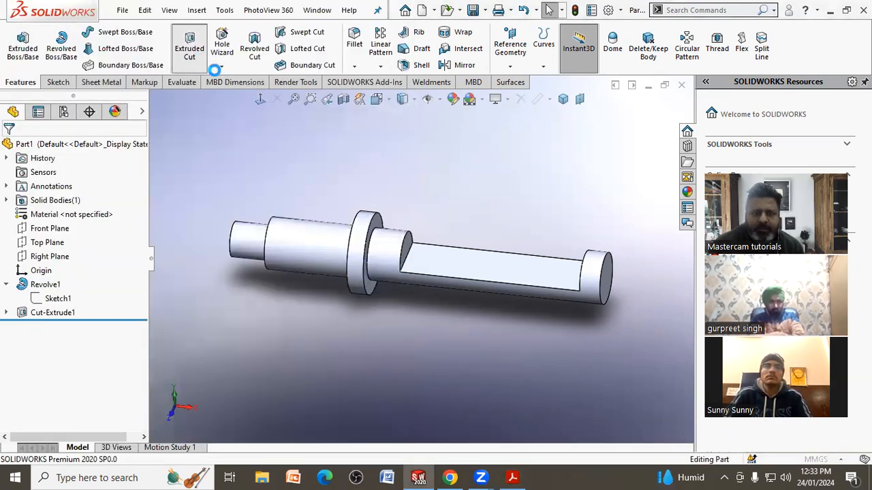
{"action": "left_click", "coordinate": [457, 266]}
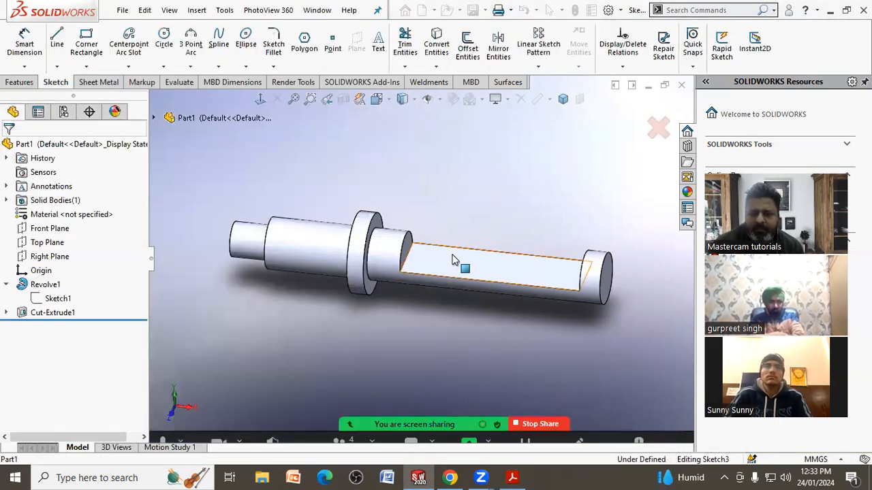
{"action": "left_click", "coordinate": [260, 99]}
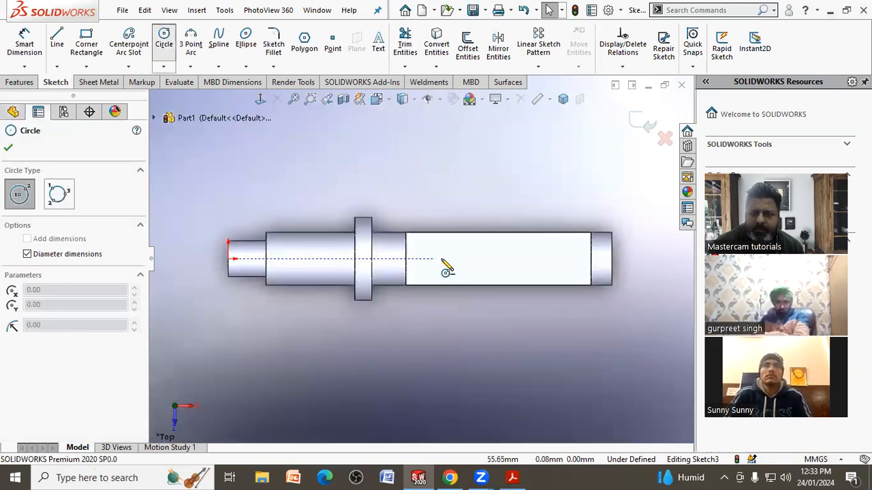
Sketch two circles about 26 mm apart along the shaft's axis on the recess floor, the first about 4.2 mm in diameter
{"action": "left_click", "coordinate": [449, 259]}
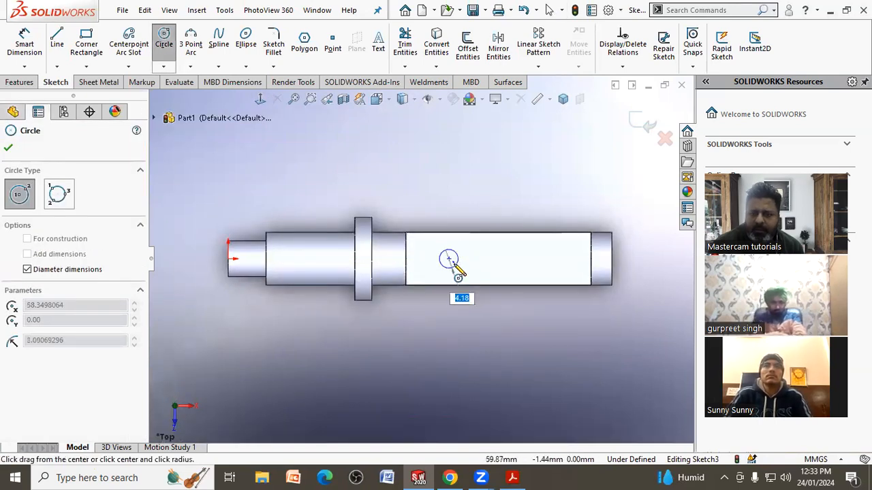
{"action": "left_click", "coordinate": [454, 263]}
{"action": "left_click", "coordinate": [548, 260]}
{"action": "left_click", "coordinate": [550, 263]}
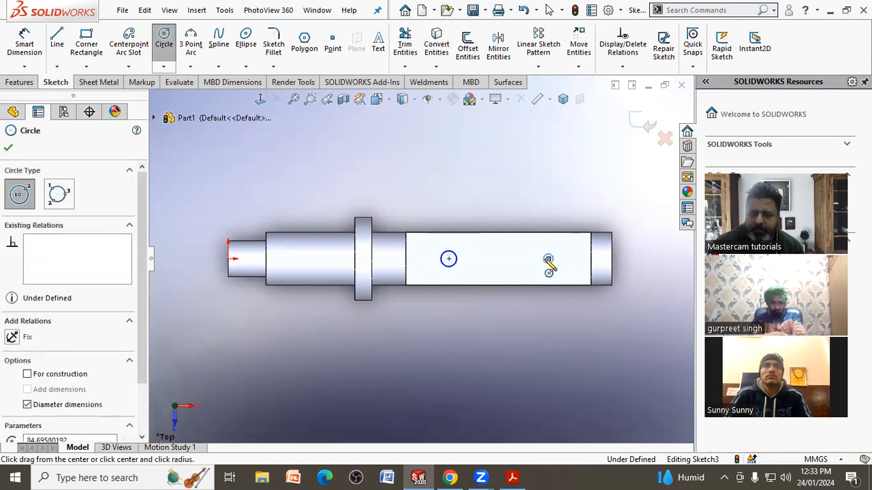
{"action": "right_click", "coordinate": [538, 233]}
{"action": "left_click", "coordinate": [555, 238]}
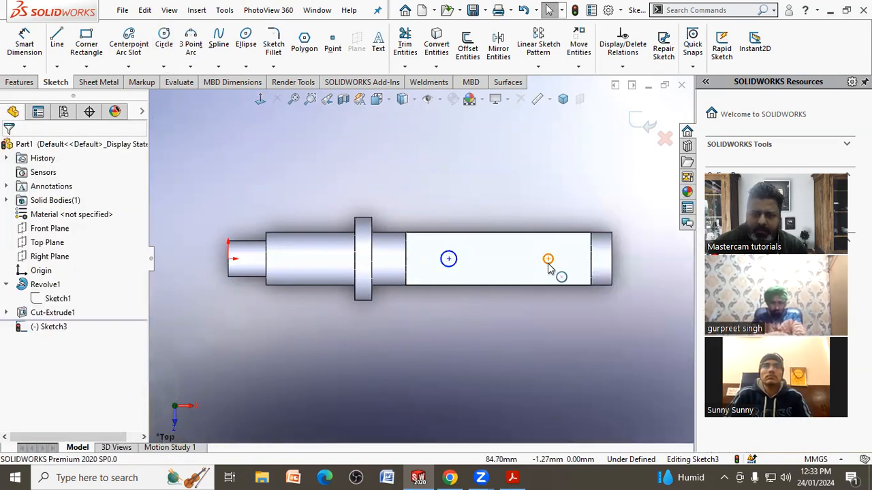
Add an equal relation between the two circles on the recess floor
{"action": "left_click", "coordinate": [549, 264]}
{"action": "left_click", "coordinate": [449, 260], "text": "ctrl"}
{"action": "left_click", "coordinate": [12, 400]}
{"action": "left_click", "coordinate": [9, 147]}
Dimension the distance between the two circle centres and set it to 25 mm
{"action": "left_click", "coordinate": [37, 46]}
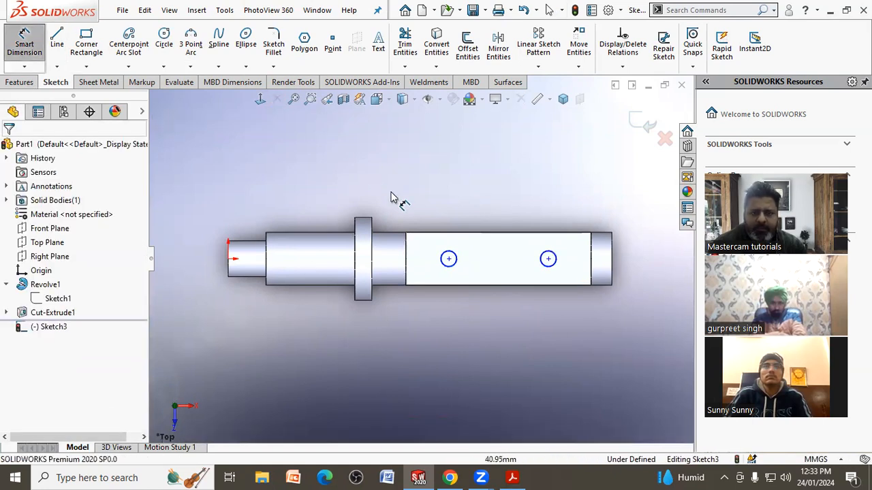
{"action": "left_click", "coordinate": [449, 259]}
{"action": "left_click", "coordinate": [548, 259]}
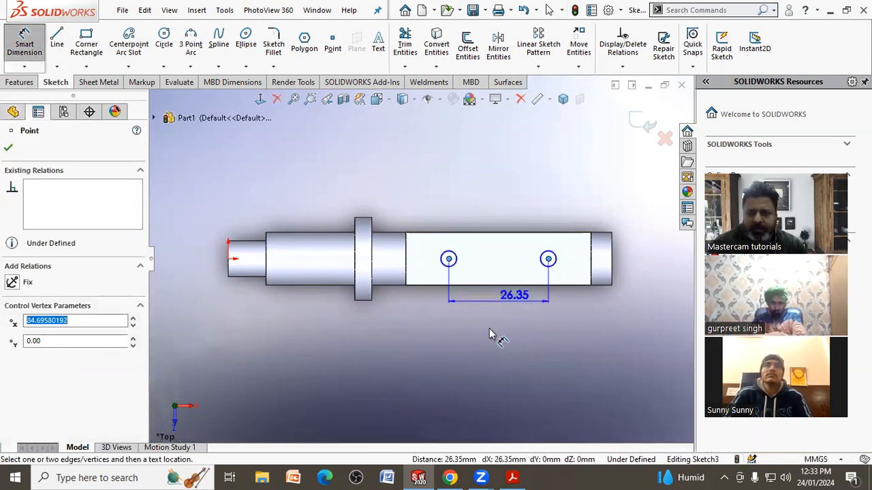
{"action": "left_click", "coordinate": [485, 339]}
{"action": "type", "text": "25"}
{"action": "key", "text": "Return"}
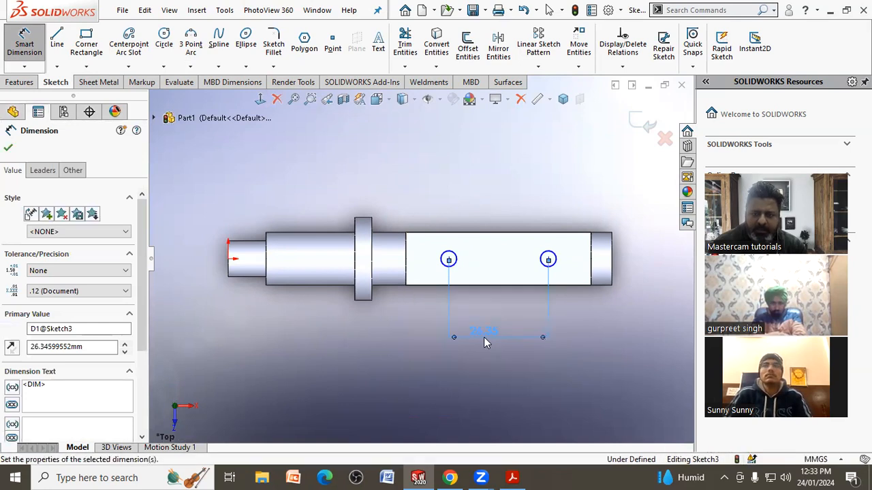
Dimension the diameter of the circle nearer the collar as 3.2 mm and leave the dimension tool
{"action": "left_click", "coordinate": [455, 258]}
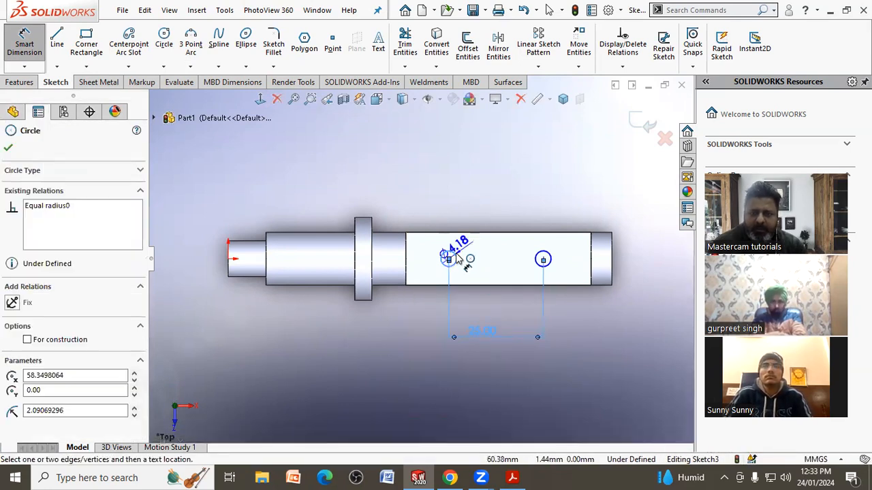
{"action": "left_click", "coordinate": [496, 203]}
{"action": "type", "text": "5.0"}
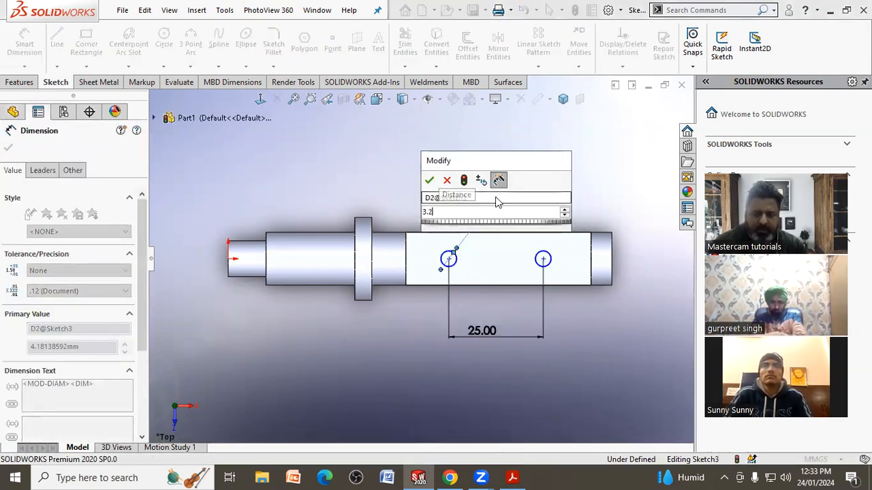
{"action": "key", "text": "Return"}
{"action": "right_click", "coordinate": [414, 179]}
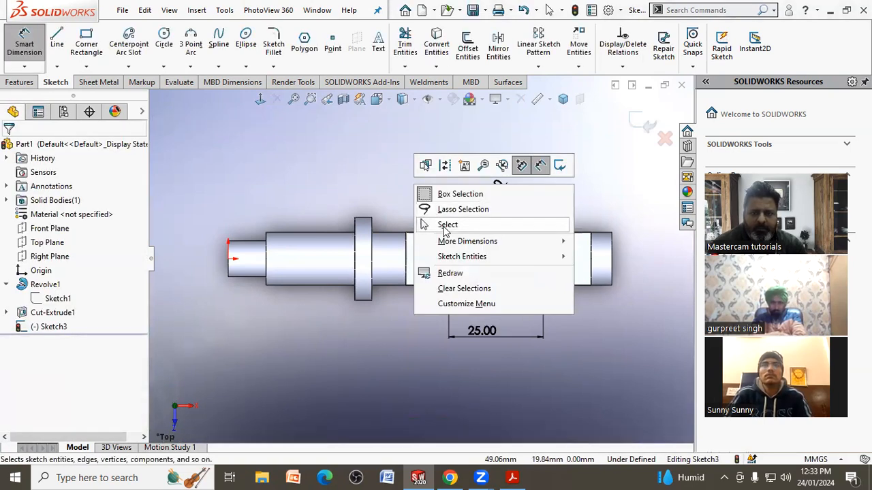
{"action": "left_click", "coordinate": [425, 225]}
Align both circle centres horizontally with the origin, adding another horizontal relation between the origin and the centre nearer the collar
{"action": "left_click", "coordinate": [448, 259]}
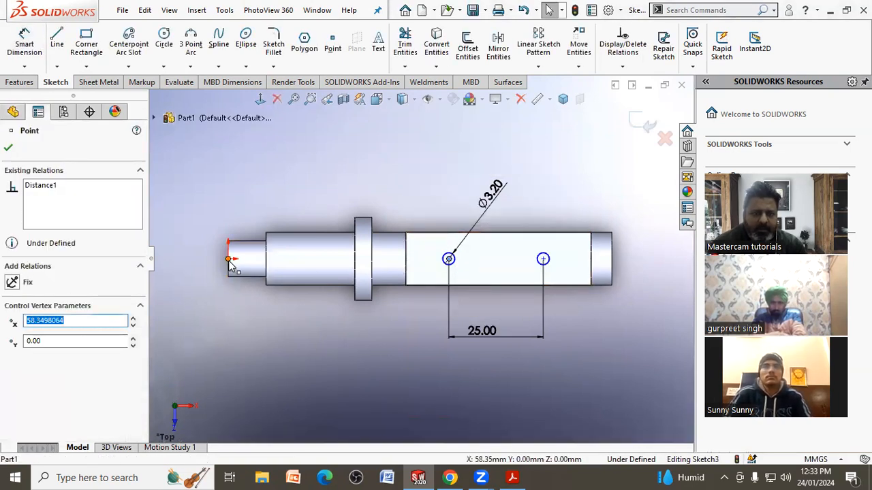
{"action": "left_click", "coordinate": [228, 259], "text": "ctrl"}
{"action": "left_click", "coordinate": [543, 258], "text": "ctrl"}
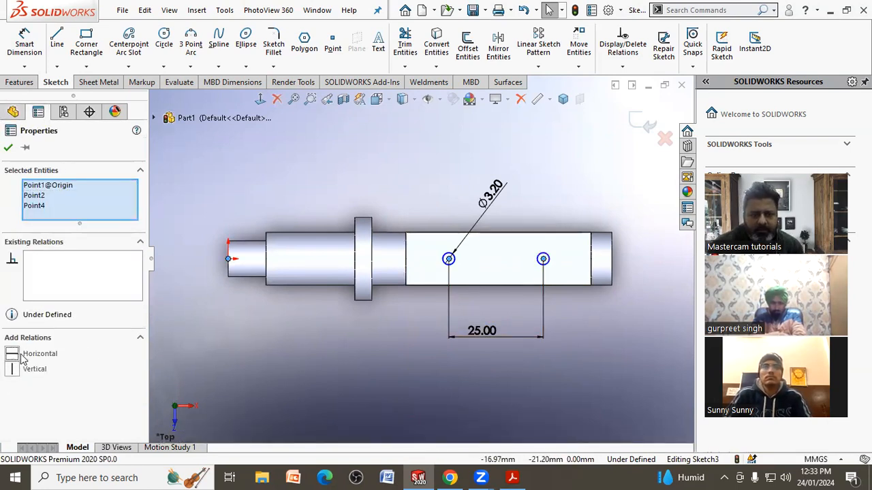
{"action": "left_click", "coordinate": [327, 326]}
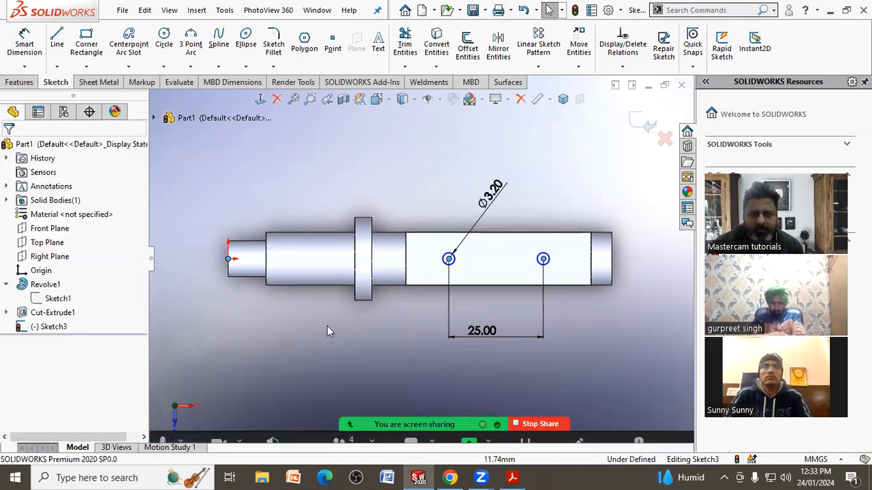
{"action": "left_click", "coordinate": [448, 259]}
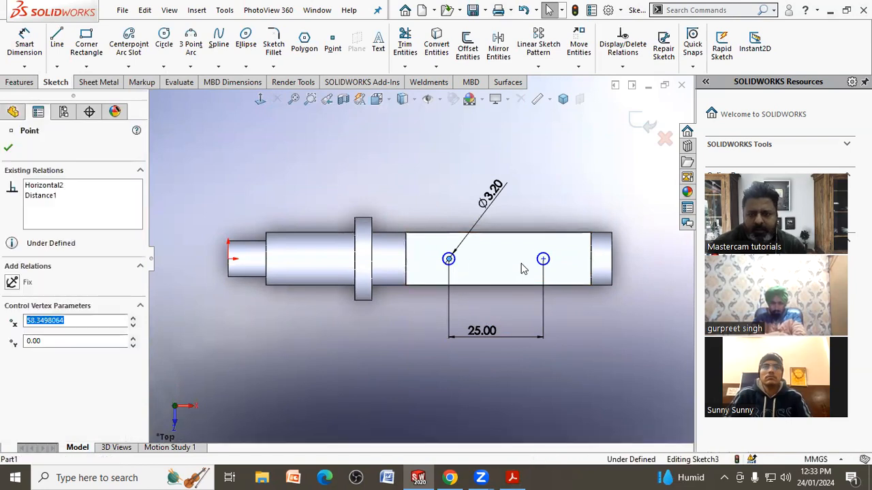
{"action": "left_click", "coordinate": [229, 259], "text": "ctrl"}
{"action": "left_click", "coordinate": [15, 354]}
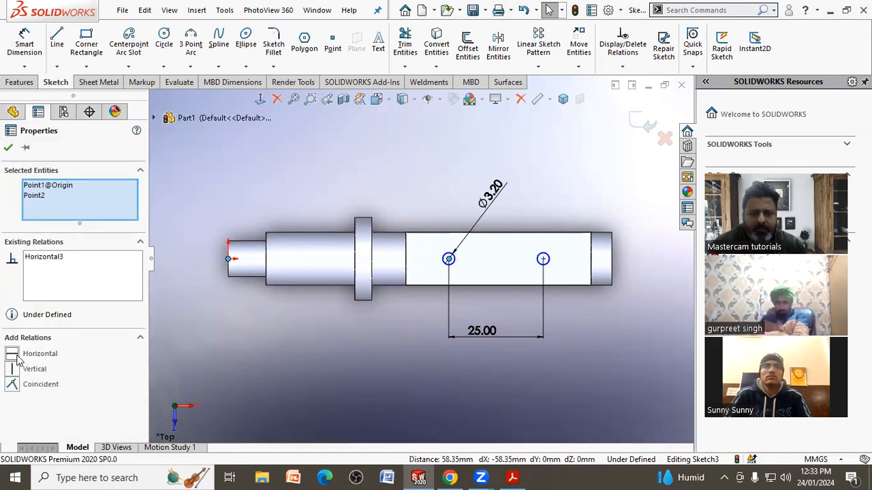
Check the hole position in the PDF drawing and dimension the outer circle's centre to the recess's end edge as 12 mm
{"action": "left_click", "coordinate": [411, 361]}
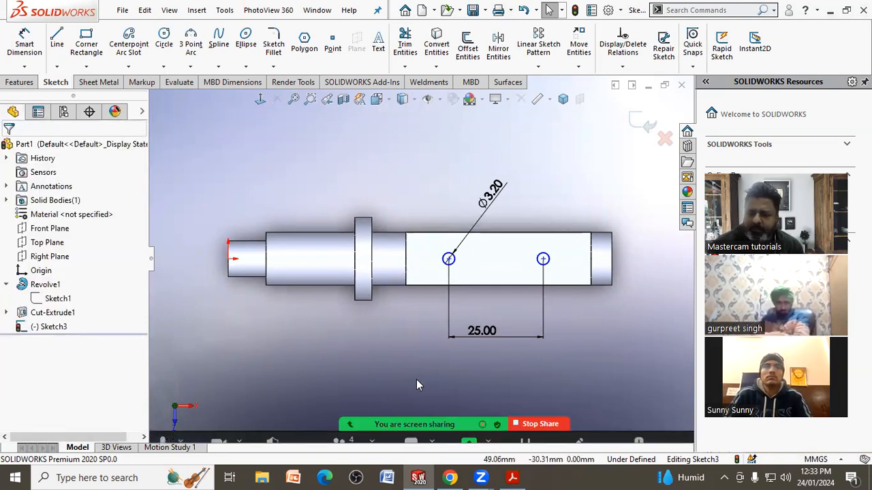
{"action": "left_click", "coordinate": [512, 478]}
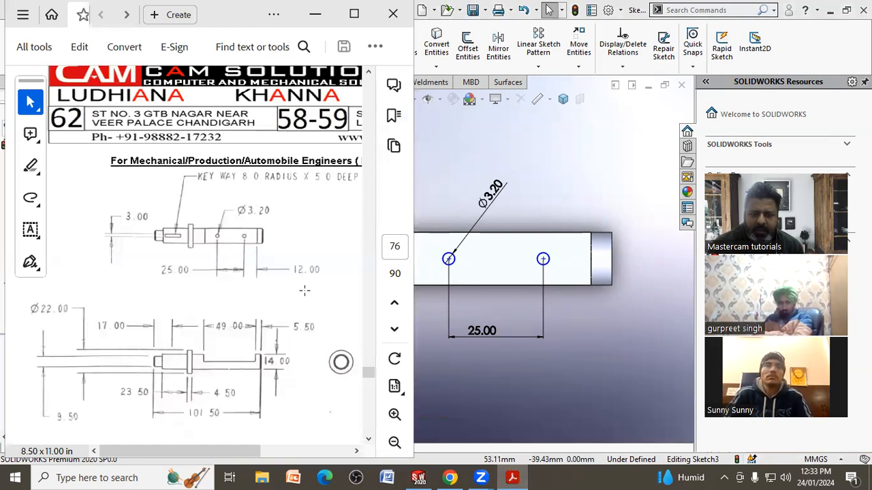
{"action": "left_click", "coordinate": [593, 331]}
{"action": "left_click", "coordinate": [24, 42]}
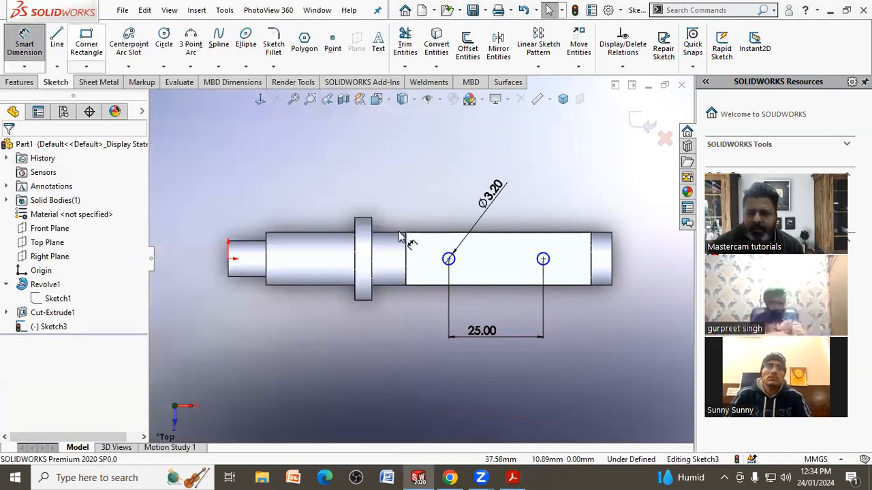
{"action": "left_click", "coordinate": [543, 259]}
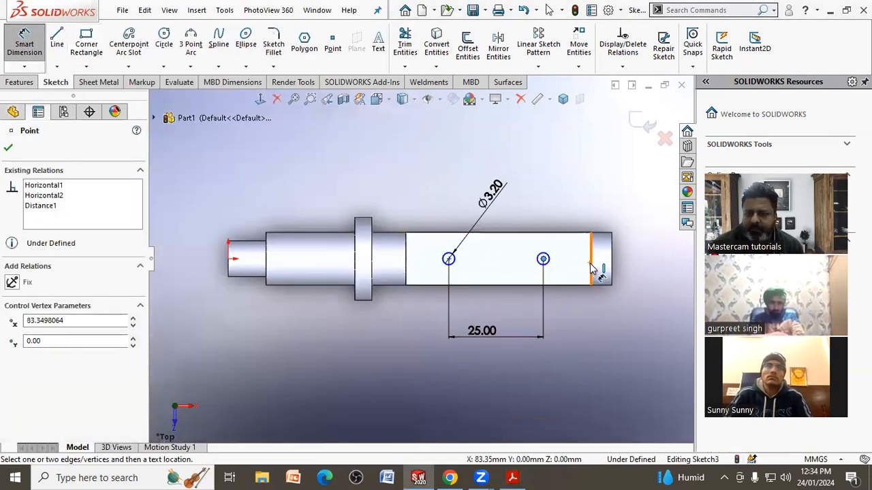
{"action": "left_click", "coordinate": [592, 269]}
{"action": "left_click", "coordinate": [576, 331]}
{"action": "type", "text": "12"}
{"action": "key", "text": "Return"}
{"action": "left_click", "coordinate": [399, 356]}
{"action": "right_click", "coordinate": [327, 332]}
{"action": "left_click", "coordinate": [371, 370]}
Cut the two circles through the recess floor with an Extruded Cut set to Through All
{"action": "middle_click_drag", "start_coordinate": [376, 361], "coordinate": [365, 265]}
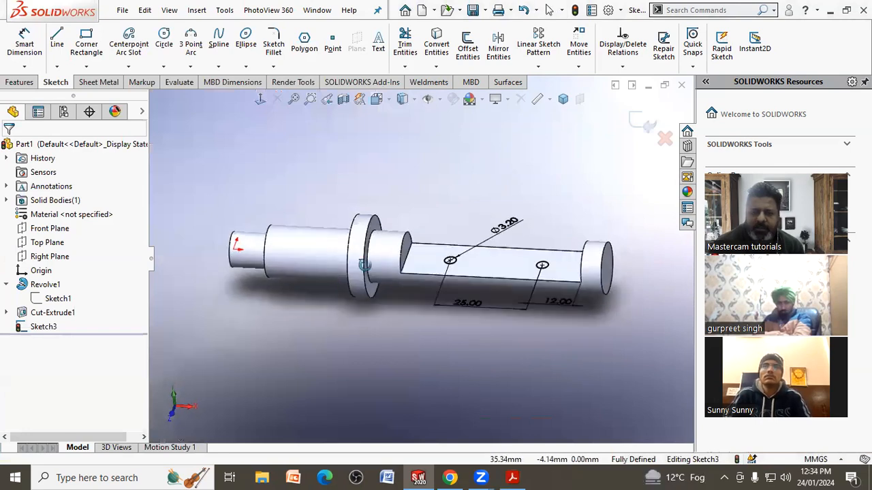
{"action": "left_click", "coordinate": [31, 82]}
{"action": "left_click", "coordinate": [189, 49]}
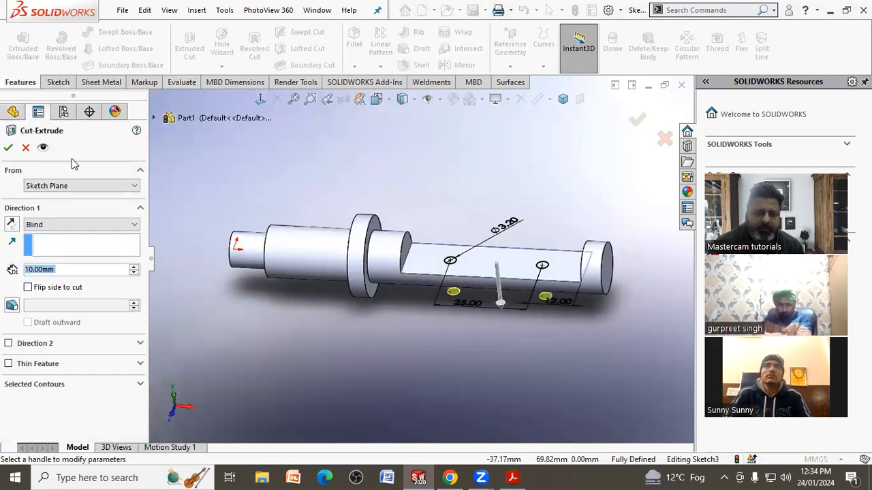
{"action": "left_click", "coordinate": [79, 225]}
{"action": "left_click", "coordinate": [47, 244]}
{"action": "left_click", "coordinate": [8, 147]}
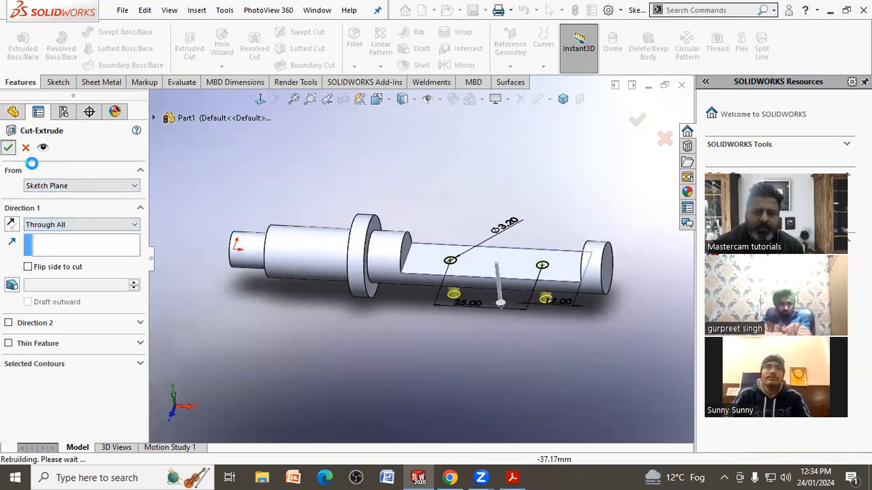
{"action": "middle_click_drag", "start_coordinate": [243, 314], "coordinate": [333, 399]}
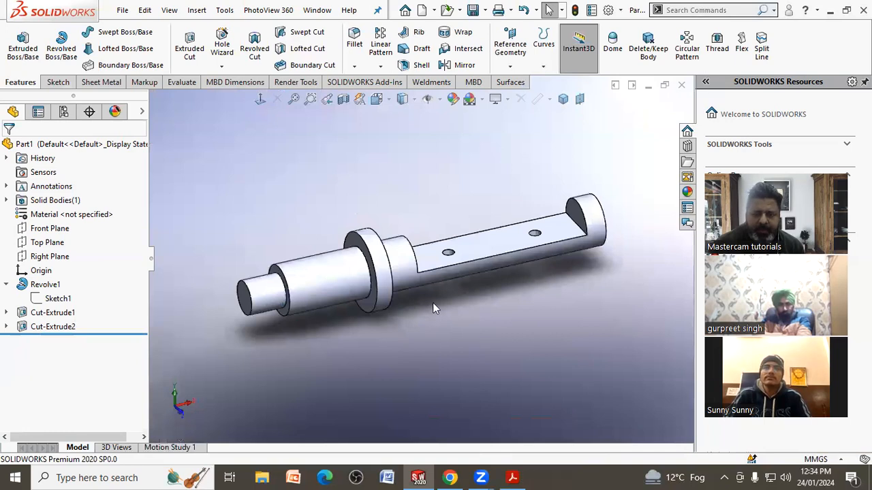
Start an Extruded Cut sketch on the Front Plane and draw a circle about 21.3 mm in diameter over the upper edge of the section before the collar
{"action": "key", "text": "alt+Tab"}
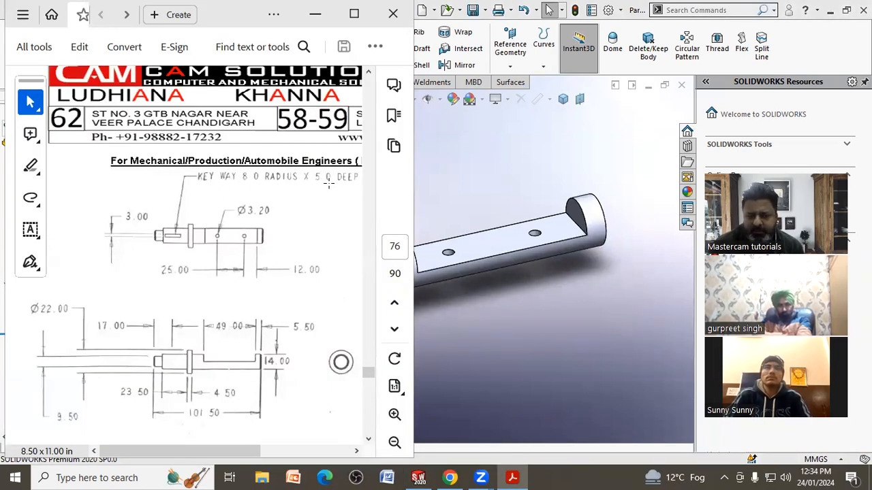
{"action": "left_click", "coordinate": [482, 314]}
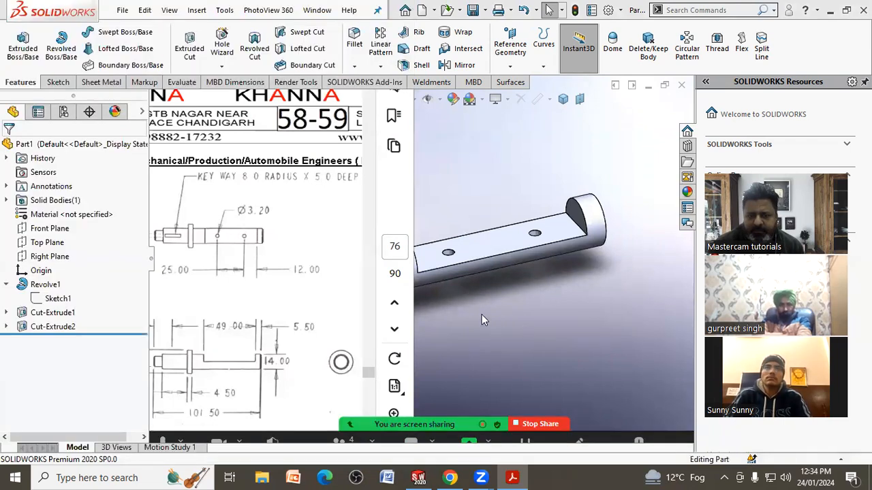
{"action": "left_click", "coordinate": [42, 228]}
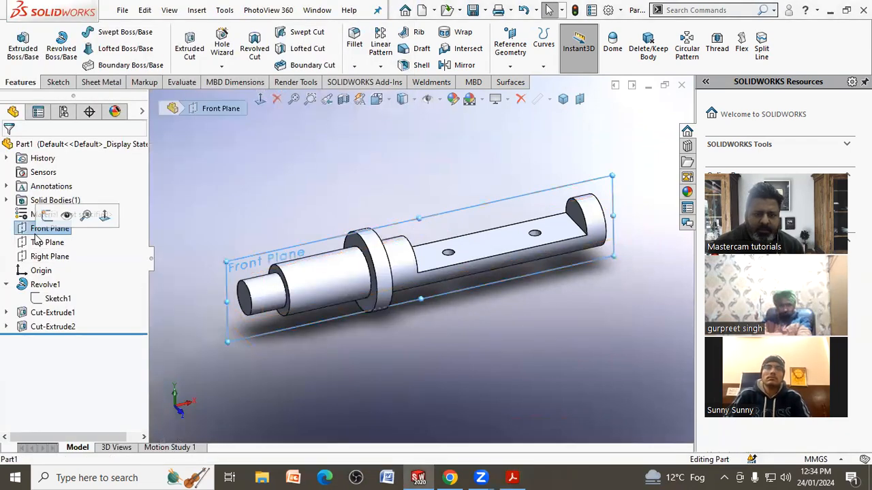
{"action": "left_click", "coordinate": [189, 44]}
{"action": "left_click", "coordinate": [260, 99]}
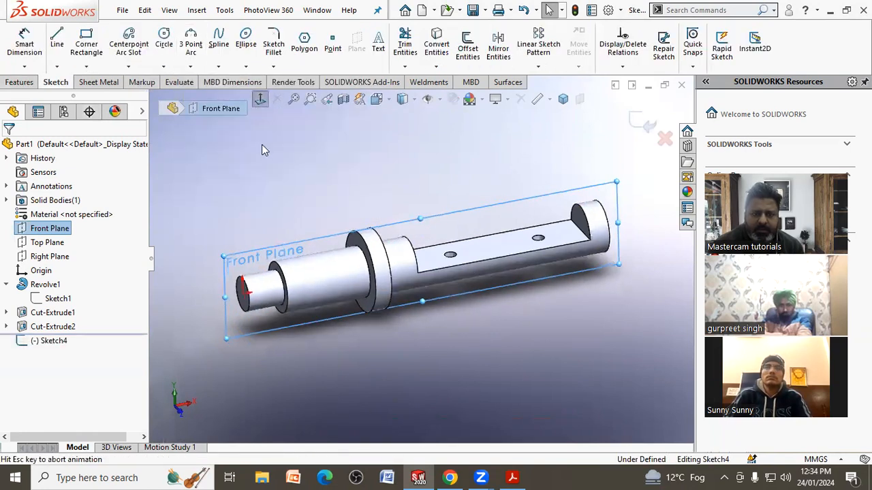
{"action": "left_click", "coordinate": [165, 41]}
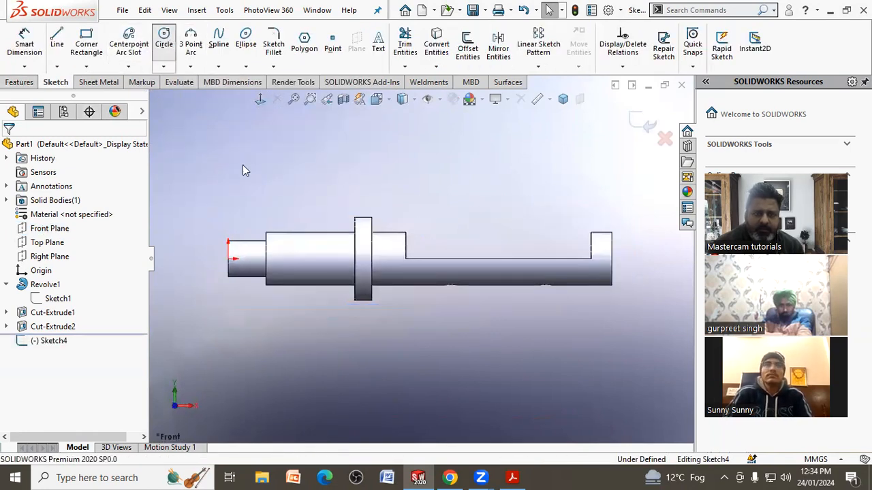
{"action": "left_click", "coordinate": [311, 204]}
{"action": "left_click", "coordinate": [310, 245]}
{"action": "right_click", "coordinate": [220, 181]}
{"action": "left_click", "coordinate": [242, 183]}
Dimension the keyway circle's diameter and set it to 18 mm
{"action": "left_click", "coordinate": [27, 51]}
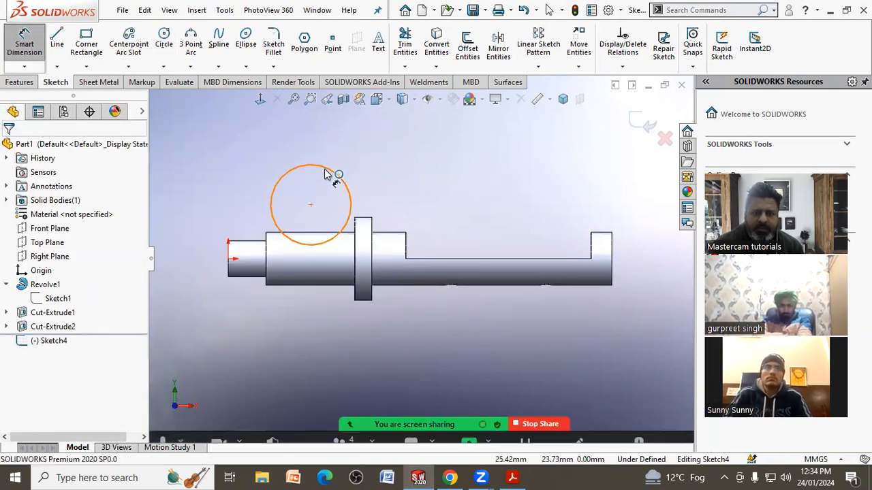
{"action": "left_click", "coordinate": [331, 171]}
{"action": "left_click", "coordinate": [361, 156]}
{"action": "type", "text": "18"}
{"action": "key", "text": "Return"}
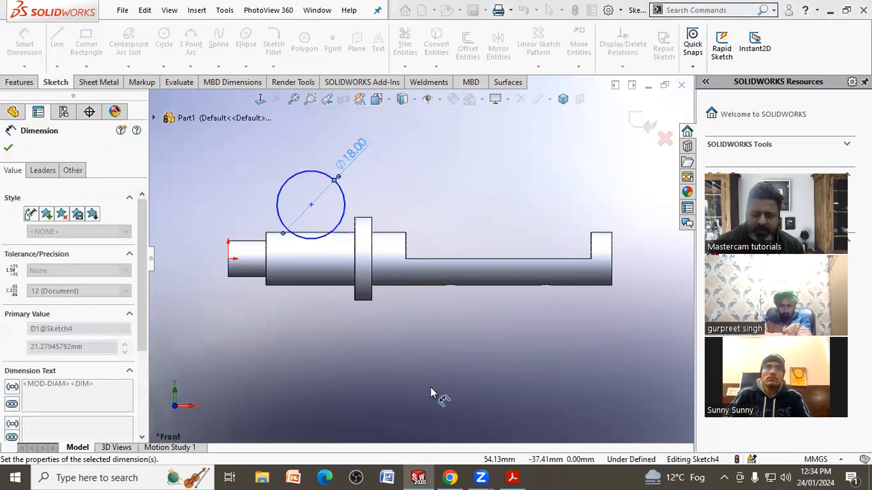
Check the keyway radius in the PDF drawing and set the circle's diameter to 16 mm
{"action": "left_click", "coordinate": [519, 476]}
{"action": "left_click", "coordinate": [513, 477]}
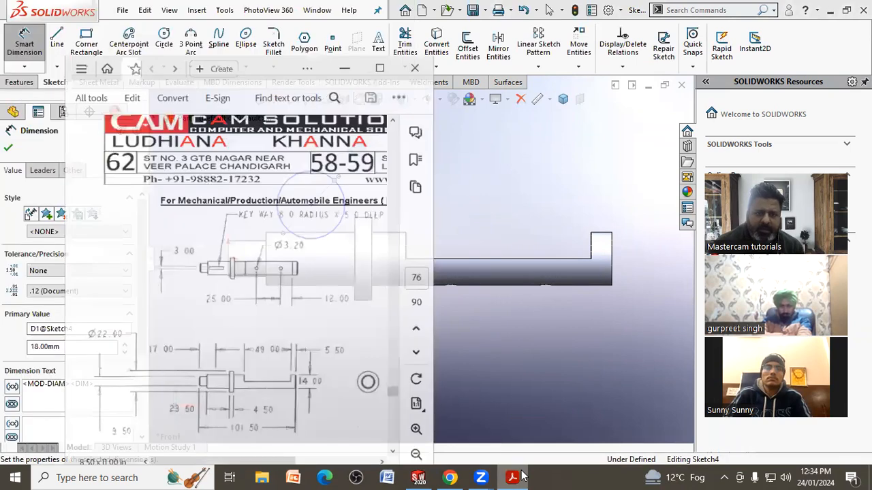
{"action": "double_click", "coordinate": [359, 148]}
{"action": "type", "text": "18"}
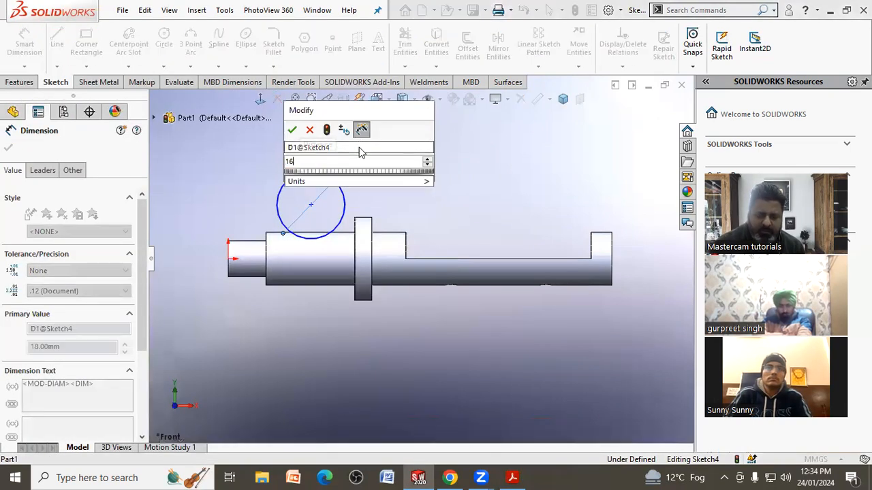
{"action": "key", "text": "Return"}
{"action": "left_click", "coordinate": [399, 175]}
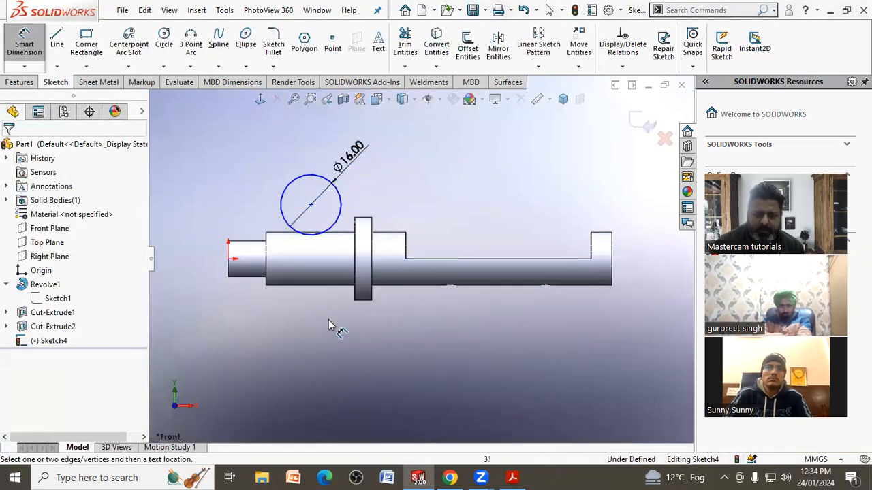
Dimension from the circle to the shaft section's upper edge, using Min as the first arc condition
{"action": "scroll", "coordinate": [293, 271], "scroll_direction": "down", "scroll_amount": 2}
{"action": "scroll", "coordinate": [294, 267], "scroll_direction": "down", "scroll_amount": 3}
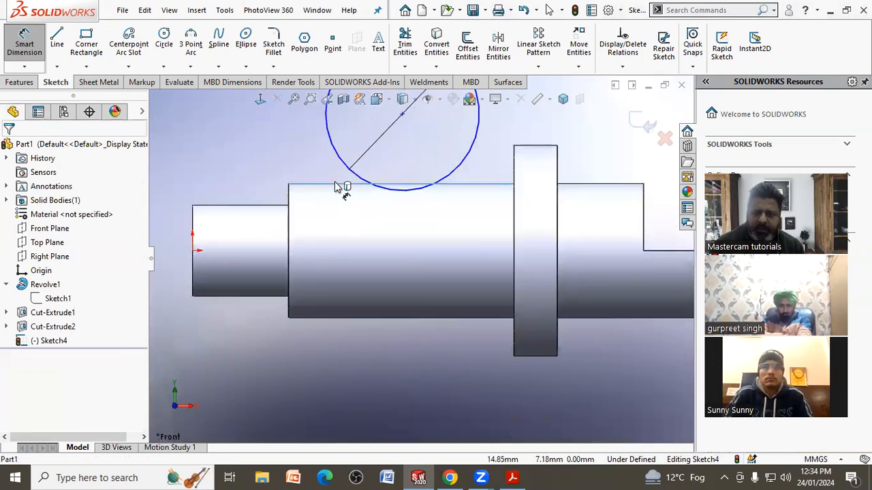
{"action": "left_click", "coordinate": [399, 195]}
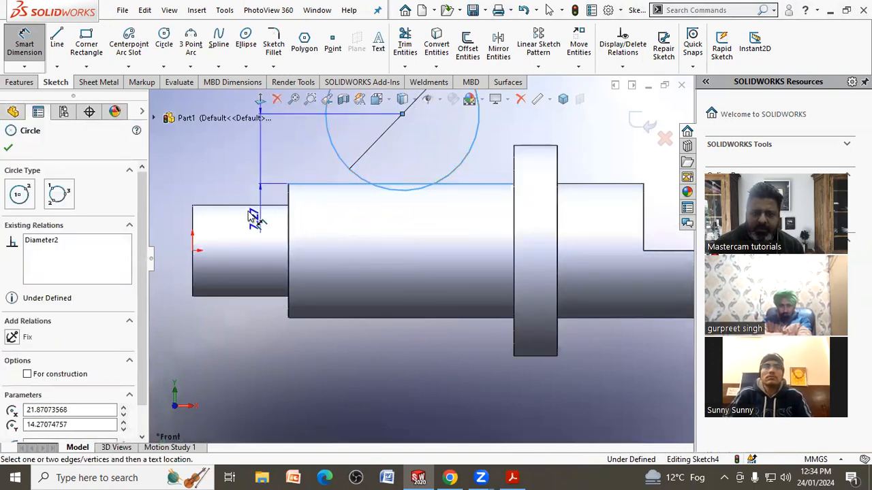
{"action": "left_click", "coordinate": [239, 163]}
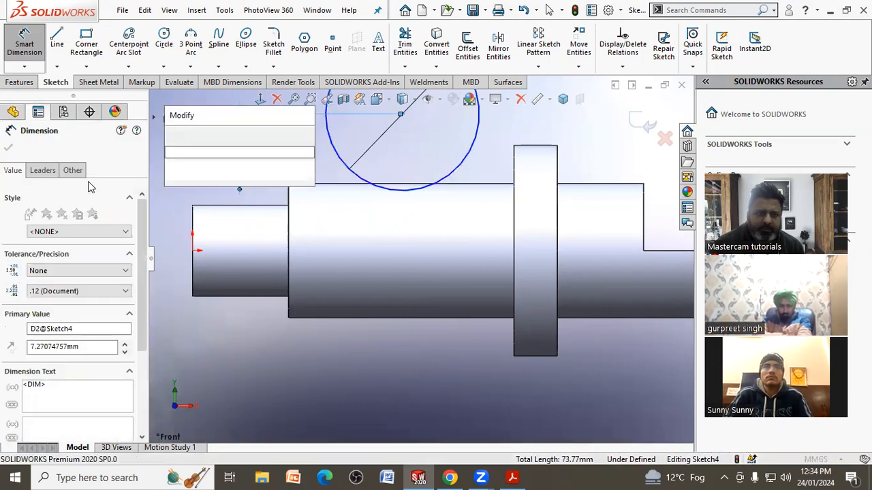
{"action": "left_click", "coordinate": [171, 136]}
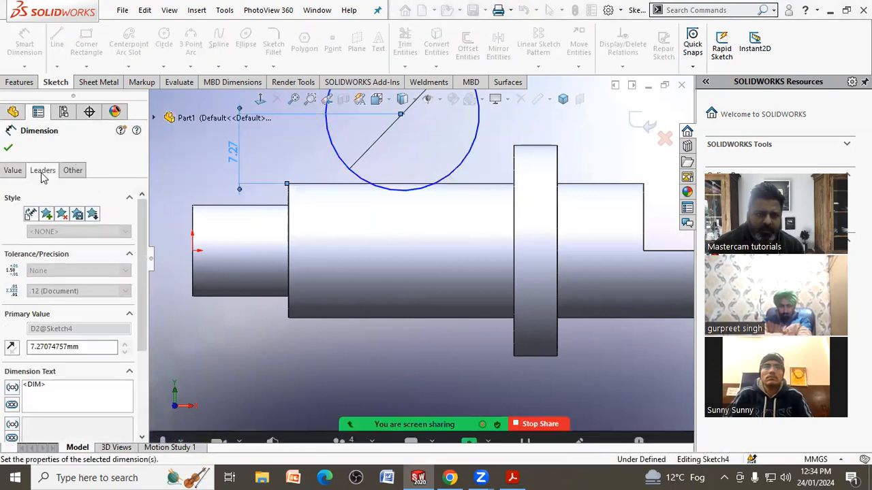
{"action": "left_click", "coordinate": [42, 171]}
{"action": "scroll", "coordinate": [130, 300], "scroll_direction": "down", "scroll_amount": 3}
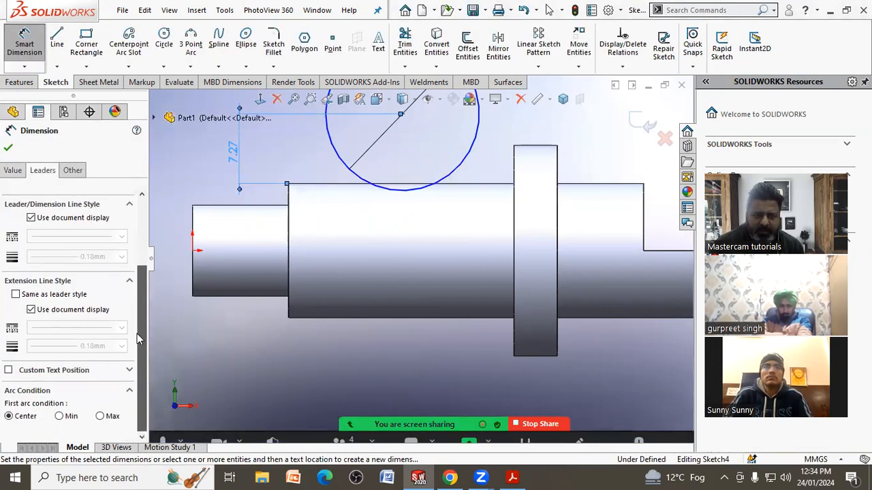
{"action": "left_click", "coordinate": [67, 417]}
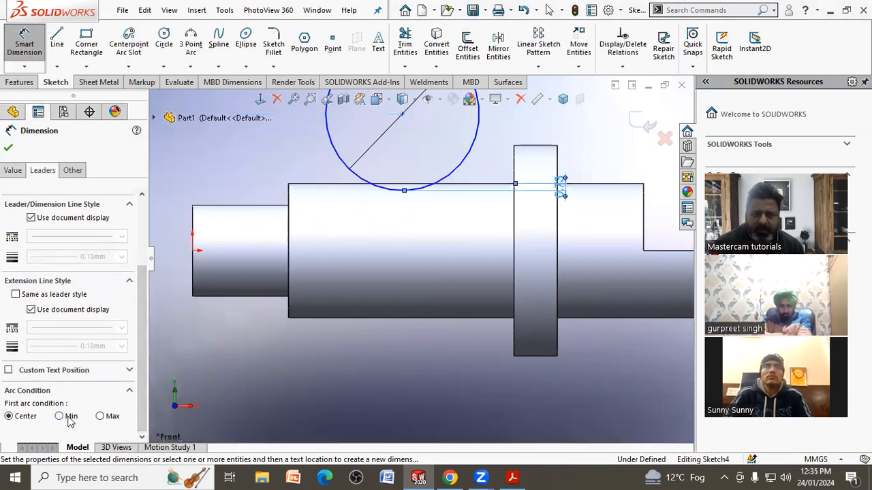
Set the circle's depth below the shaft section's upper edge to 5 mm and leave the dimension tool
{"action": "left_click", "coordinate": [570, 198]}
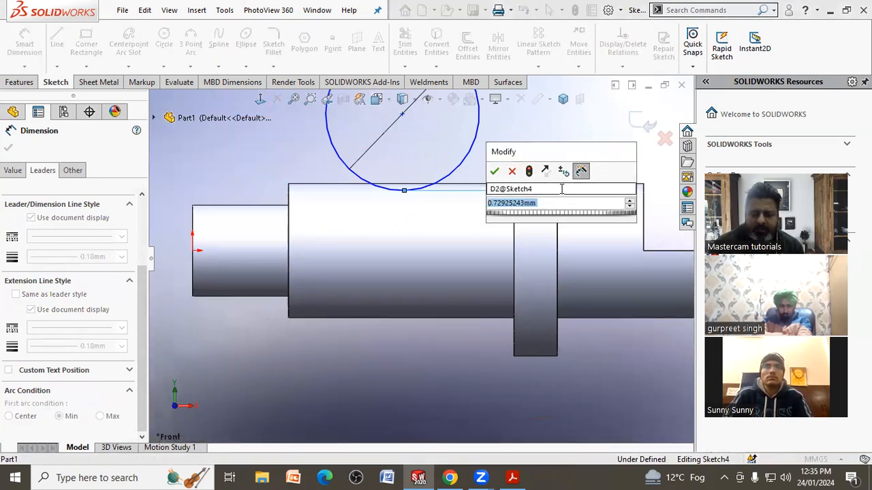
{"action": "type", "text": "0"}
{"action": "key", "text": "Return"}
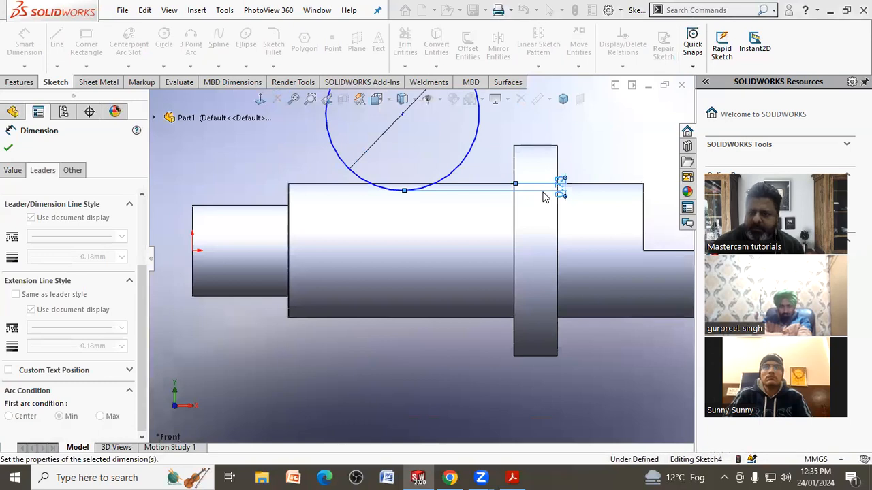
{"action": "right_click", "coordinate": [465, 208]}
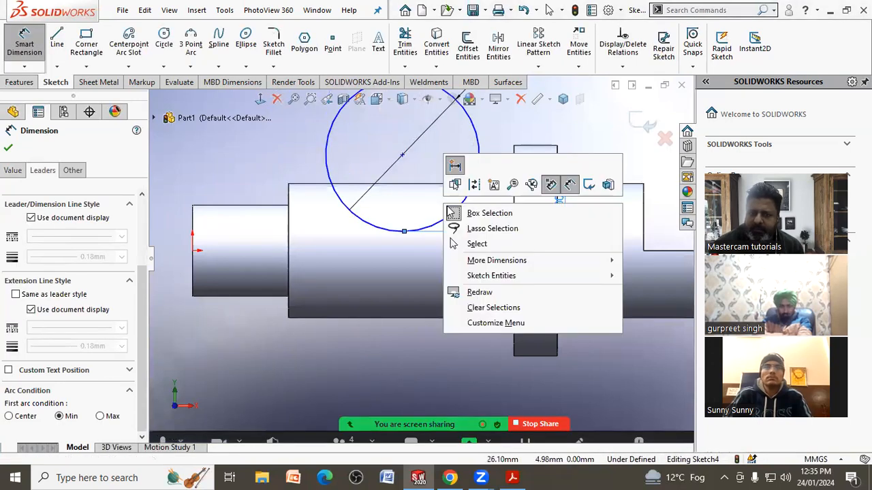
{"action": "left_click", "coordinate": [481, 245]}
Draw a centerline from the midpoint of the shaft section's upper edge to the circle's centre
{"action": "left_click", "coordinate": [58, 66]}
{"action": "left_click", "coordinate": [77, 93]}
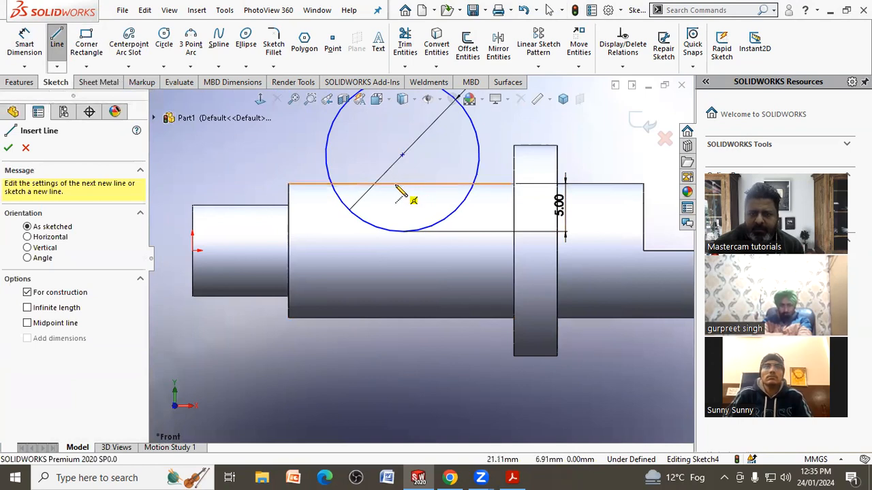
{"action": "left_click", "coordinate": [401, 184]}
{"action": "left_click", "coordinate": [401, 154]}
{"action": "right_click", "coordinate": [402, 154]}
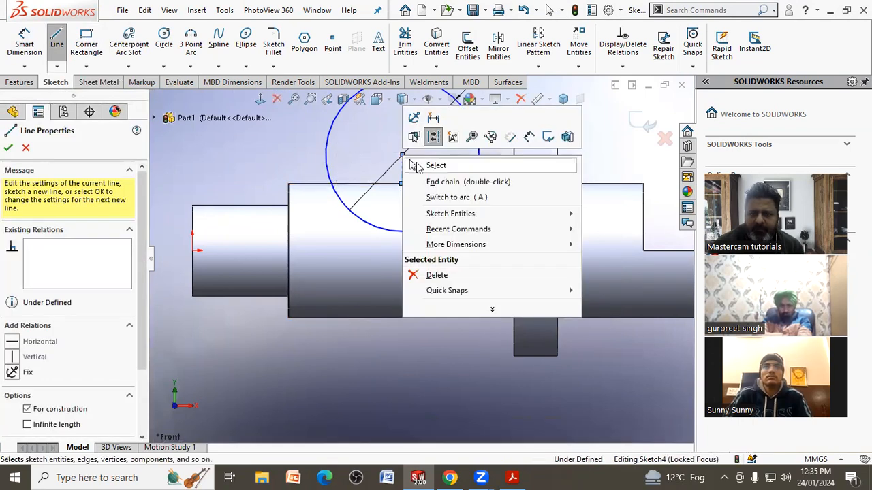
{"action": "left_click", "coordinate": [417, 167]}
Add a vertical relation to the centerline between the edge midpoint and the circle's centre
{"action": "scroll", "coordinate": [419, 176], "scroll_direction": "down", "scroll_amount": 2}
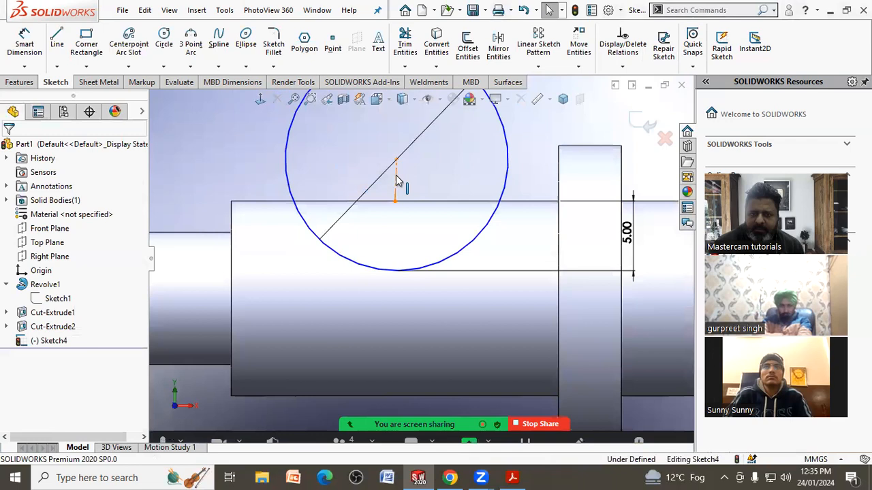
{"action": "left_click", "coordinate": [397, 181]}
{"action": "left_click", "coordinate": [453, 126]}
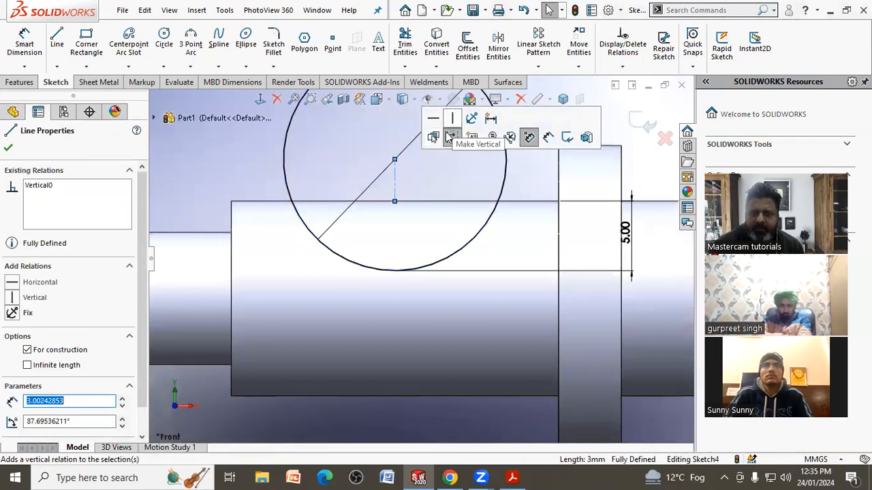
{"action": "left_click", "coordinate": [430, 185]}
{"action": "scroll", "coordinate": [428, 183], "scroll_direction": "up", "scroll_amount": 3}
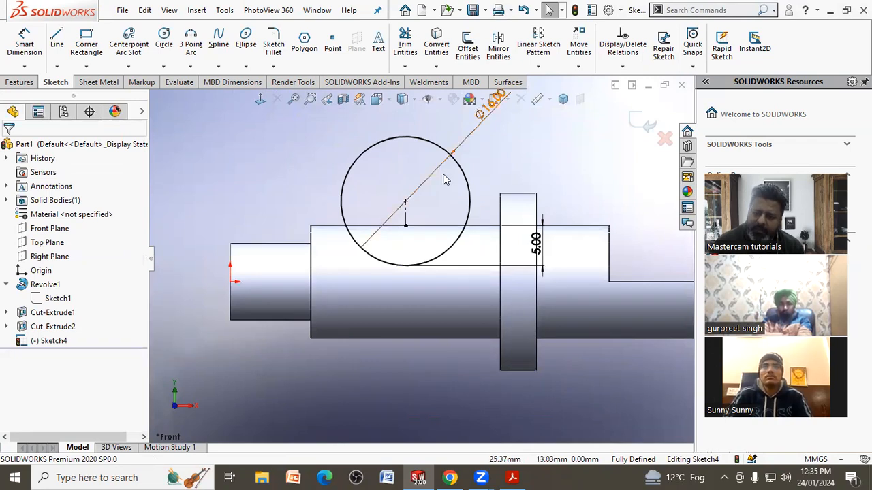
Start an extruded cut from the 16 mm circle sketch and check the keyway width in the PDF drawing
{"action": "middle_click_drag", "start_coordinate": [450, 200], "coordinate": [477, 221]}
{"action": "left_click", "coordinate": [20, 81]}
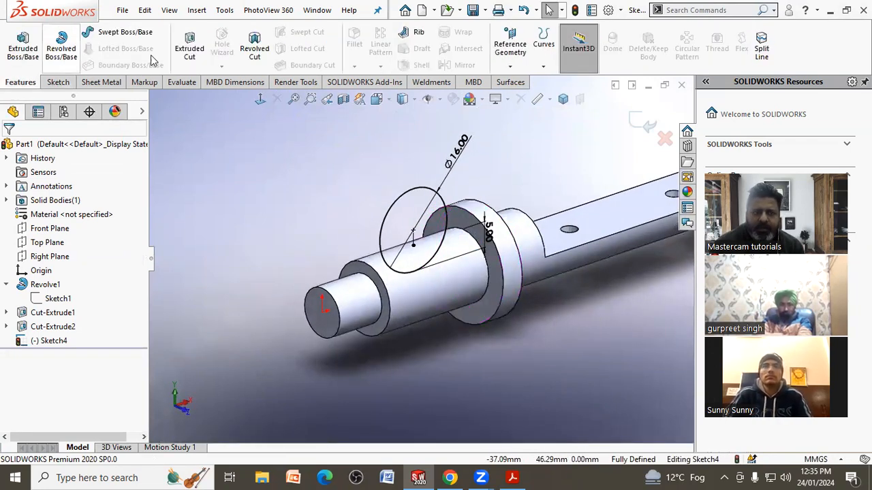
{"action": "left_click", "coordinate": [189, 47]}
{"action": "left_click", "coordinate": [512, 477]}
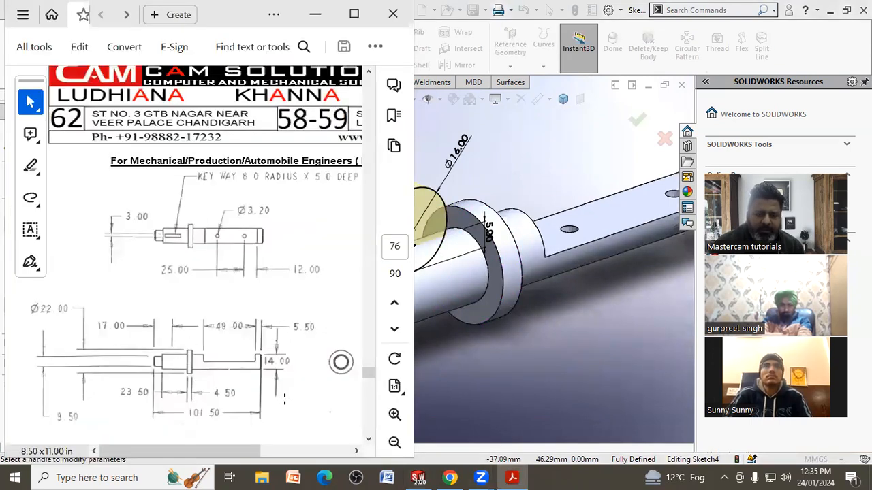
{"action": "scroll", "coordinate": [203, 312], "scroll_direction": "down", "scroll_amount": 1, "text": "ctrl"}
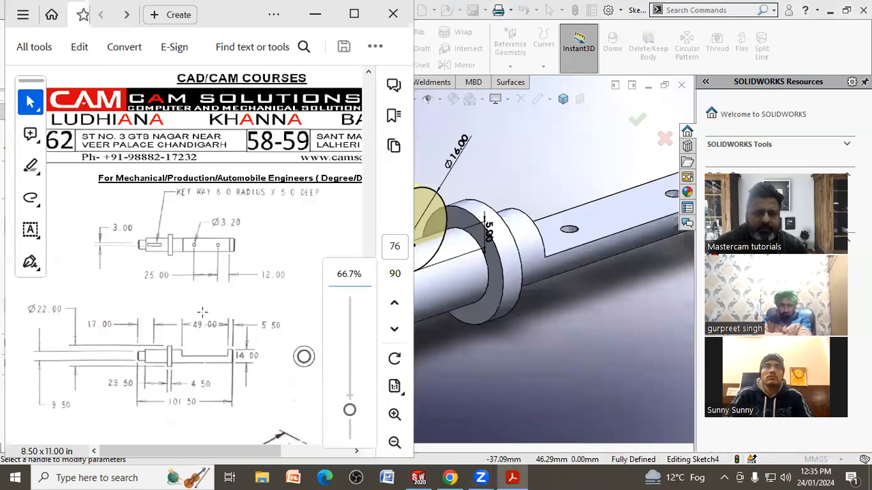
{"action": "scroll", "coordinate": [202, 312], "scroll_direction": "up", "scroll_amount": 1, "text": "ctrl"}
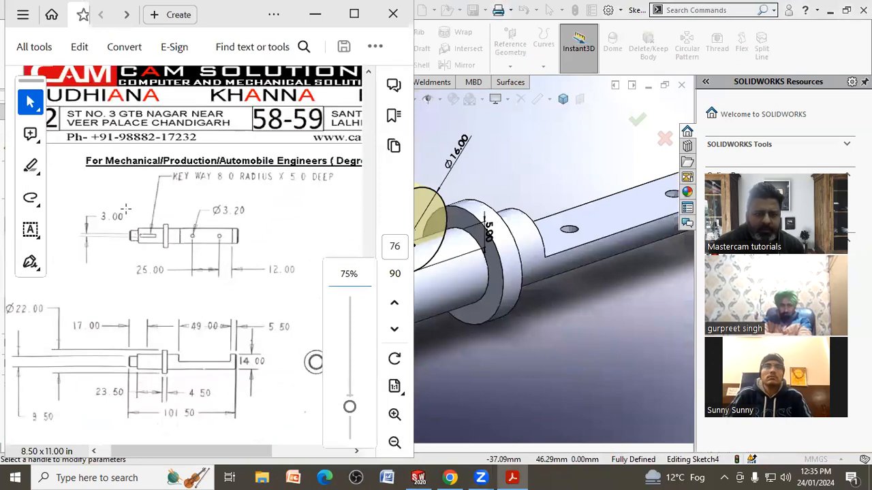
{"action": "left_click", "coordinate": [478, 184]}
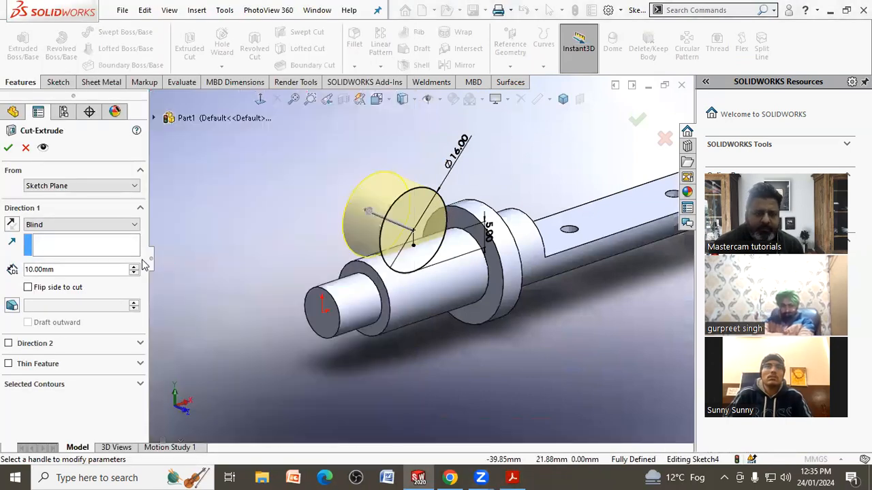
Cut the keyway from the circle with a Mid Plane end condition and a depth of 1.5 mm
{"action": "left_click", "coordinate": [82, 225]}
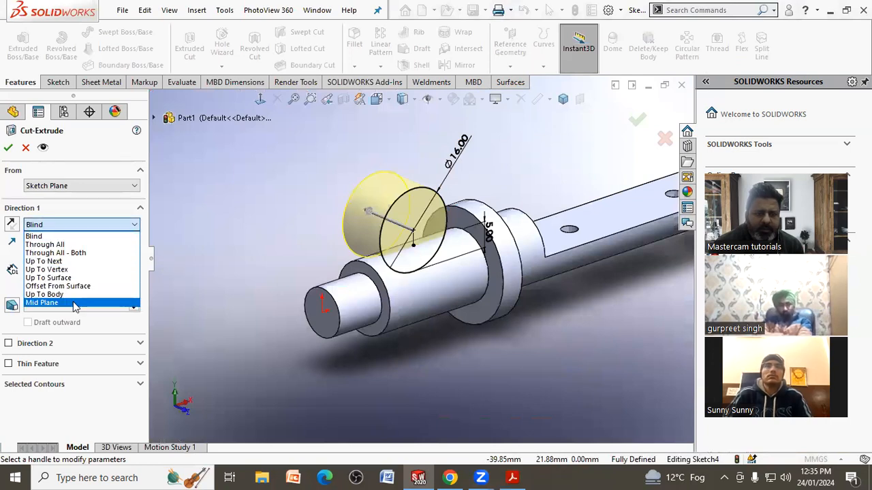
{"action": "left_click", "coordinate": [71, 304]}
{"action": "type", "text": "1.5"}
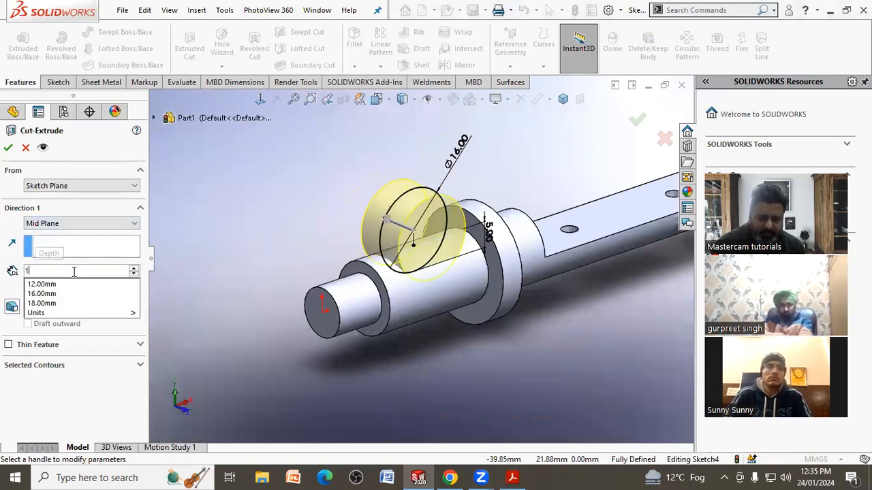
{"action": "key", "text": "Return"}
{"action": "mouse_move", "coordinate": [283, 222]}
{"action": "middle_mouse_down"}
{"action": "mouse_move", "coordinate": [259, 218]}
{"action": "mouse_move", "coordinate": [283, 238]}
{"action": "middle_mouse_up"}
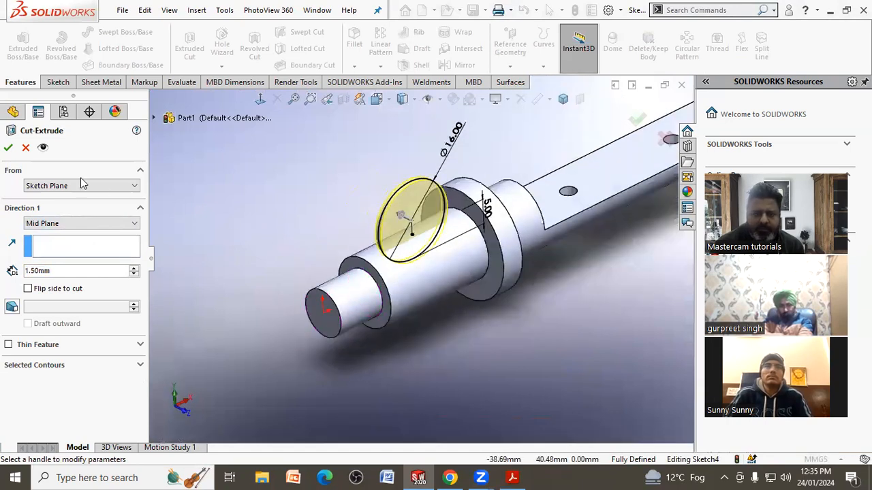
{"action": "left_click", "coordinate": [8, 149]}
{"action": "middle_click_drag", "start_coordinate": [203, 170], "coordinate": [231, 181]}
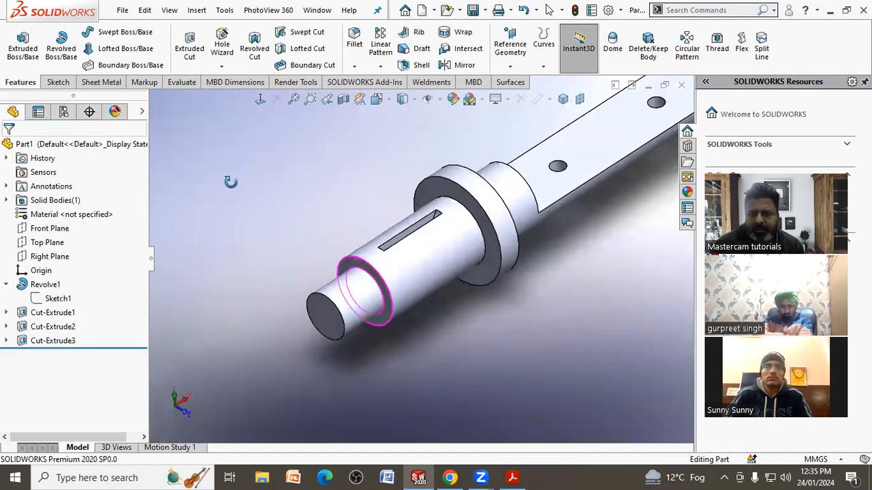
{"action": "key", "text": "f"}
{"action": "scroll", "coordinate": [551, 245], "scroll_direction": "down", "scroll_amount": 2}
{"action": "scroll", "coordinate": [538, 247], "scroll_direction": "down", "scroll_amount": 2}
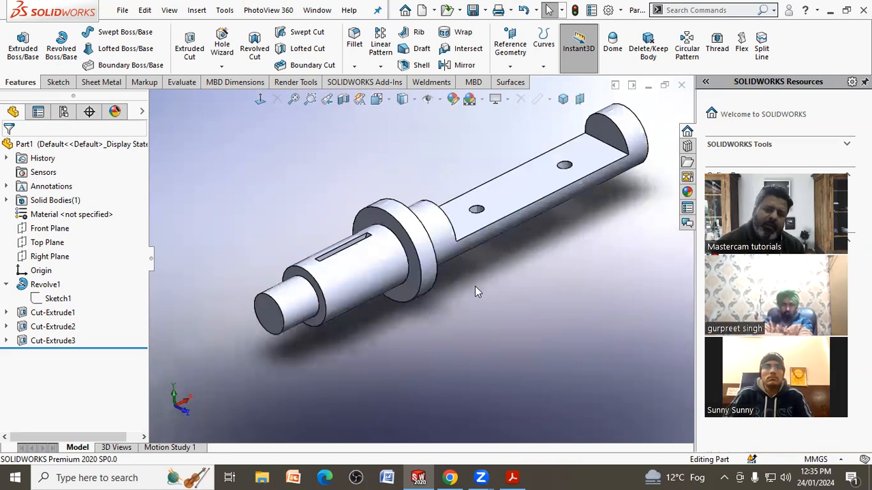
Check the shaft end in the PDF drawing and chamfer the smallest section's outer end edge 1 mm at 45 degrees
{"action": "left_click", "coordinate": [514, 477]}
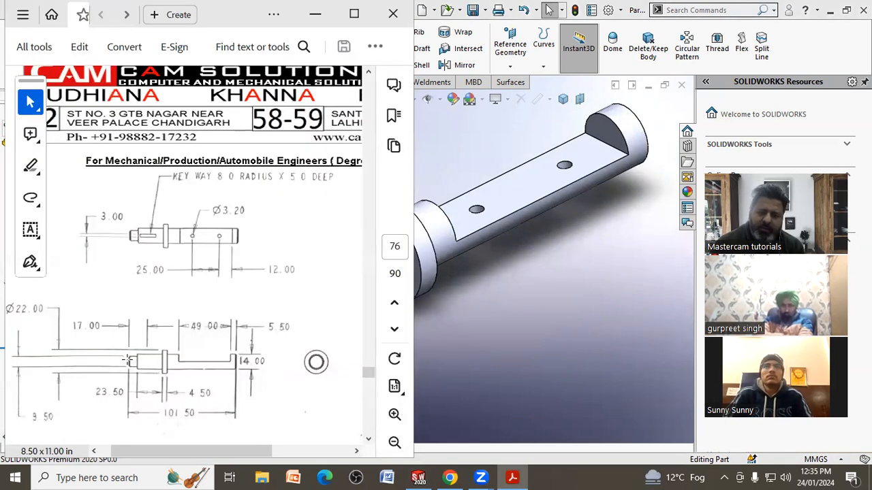
{"action": "left_click", "coordinate": [529, 292]}
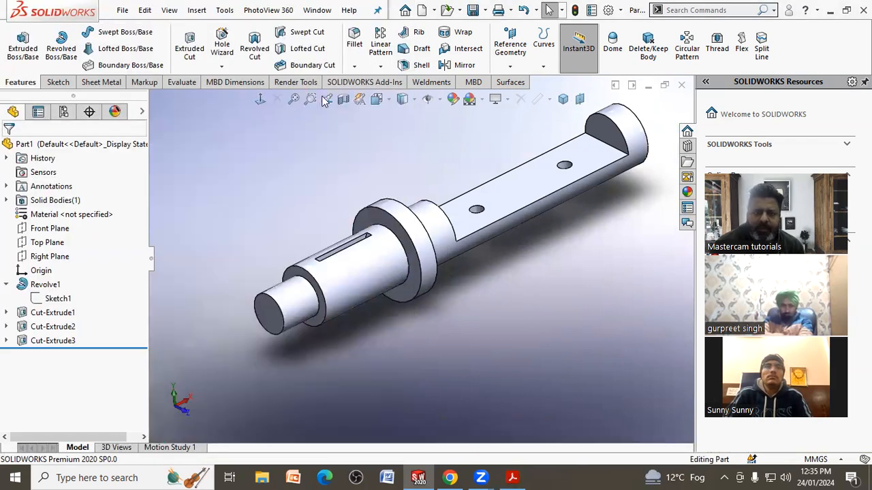
{"action": "left_click", "coordinate": [359, 66]}
{"action": "left_click", "coordinate": [365, 97]}
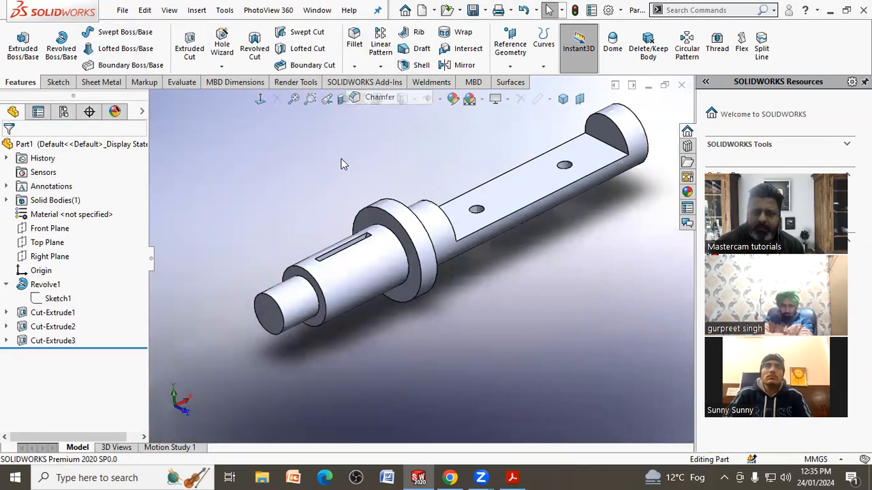
{"action": "left_click", "coordinate": [273, 304]}
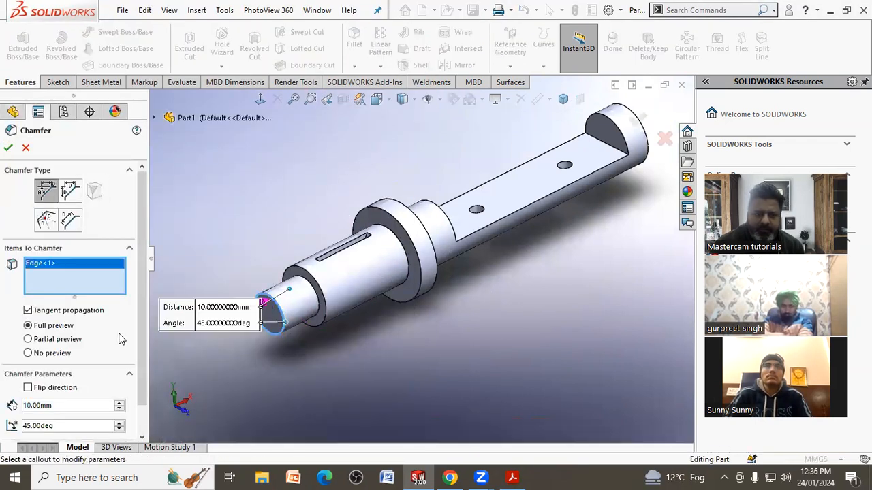
{"action": "left_click", "coordinate": [29, 406]}
{"action": "type", "text": "1"}
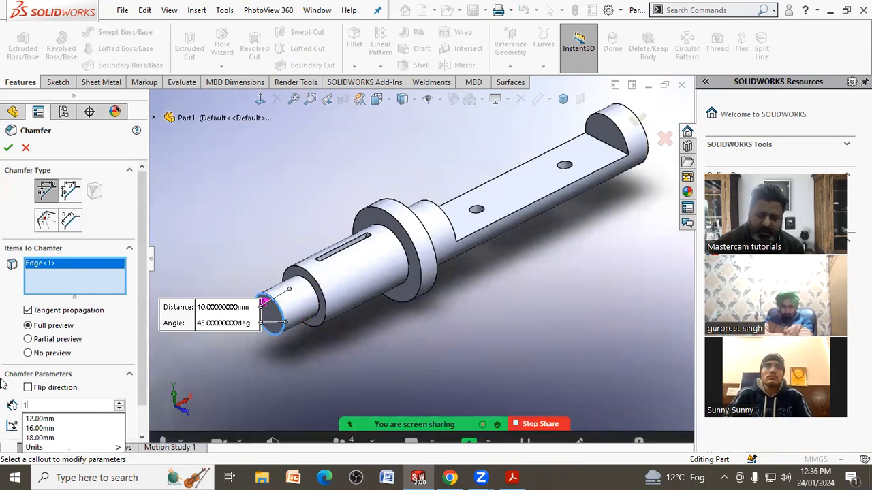
{"action": "key", "text": "Return"}
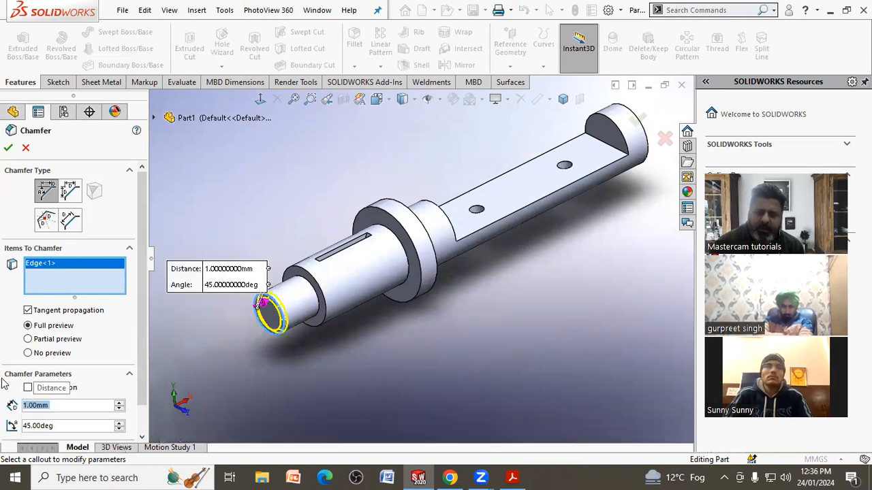
{"action": "left_click", "coordinate": [8, 148]}
Compare the shaft model from several views with the views and dimensions in the PDF drawing
{"action": "scroll", "coordinate": [422, 242], "scroll_direction": "up", "scroll_amount": 3}
{"action": "middle_click_drag", "start_coordinate": [423, 241], "coordinate": [473, 358]}
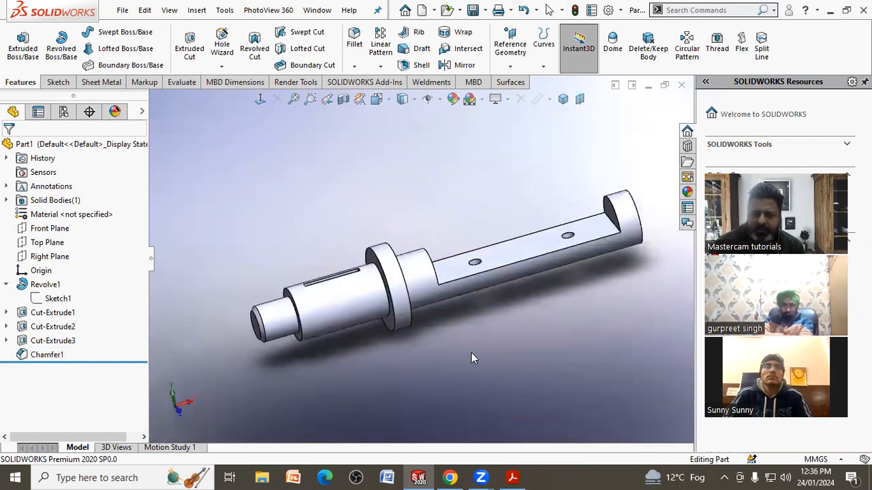
{"action": "key", "text": "alt+Tab"}
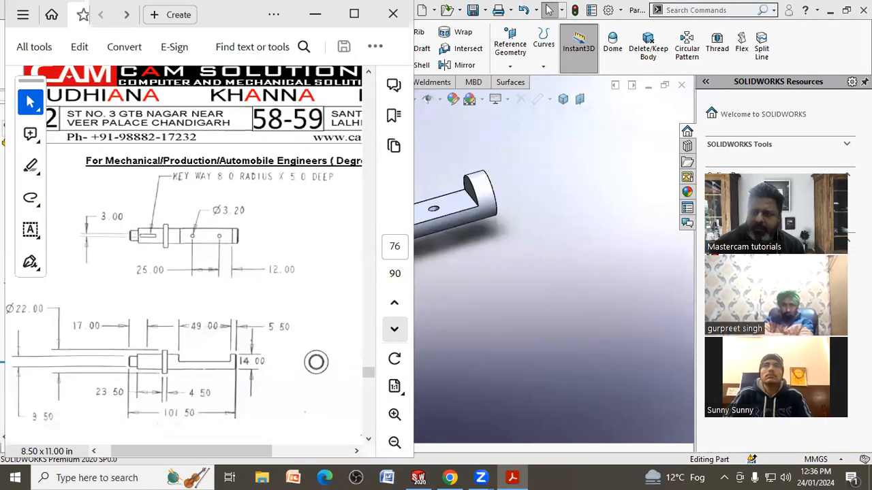
{"action": "left_click", "coordinate": [617, 194]}
{"action": "scroll", "coordinate": [294, 229], "scroll_direction": "up", "scroll_amount": 4}
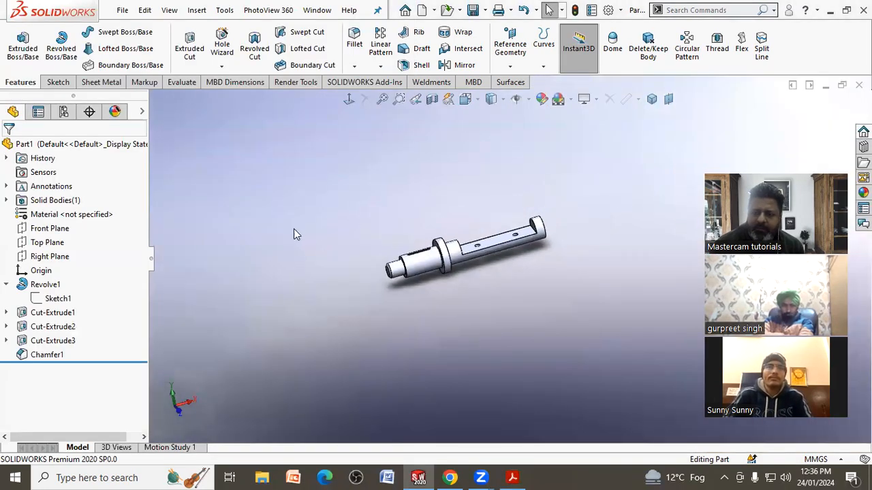
{"action": "scroll", "coordinate": [294, 233], "scroll_direction": "down", "scroll_amount": 3}
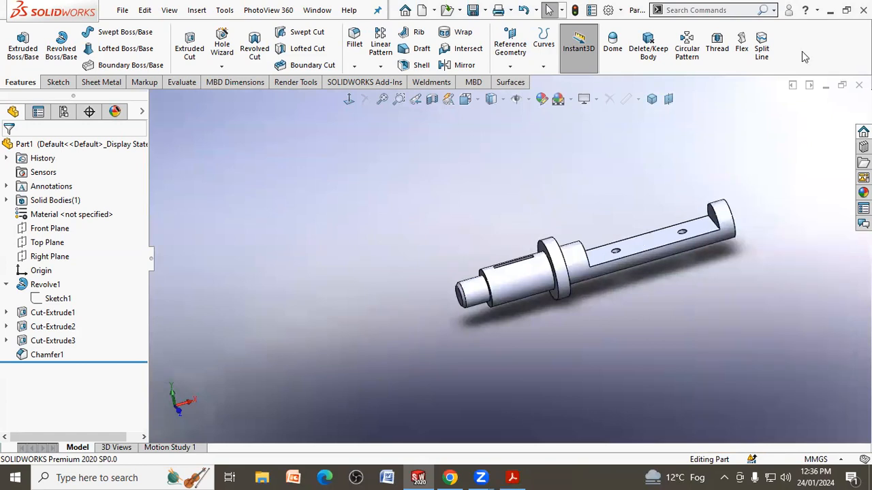
{"action": "scroll", "coordinate": [369, 358], "scroll_direction": "down", "scroll_amount": 1}
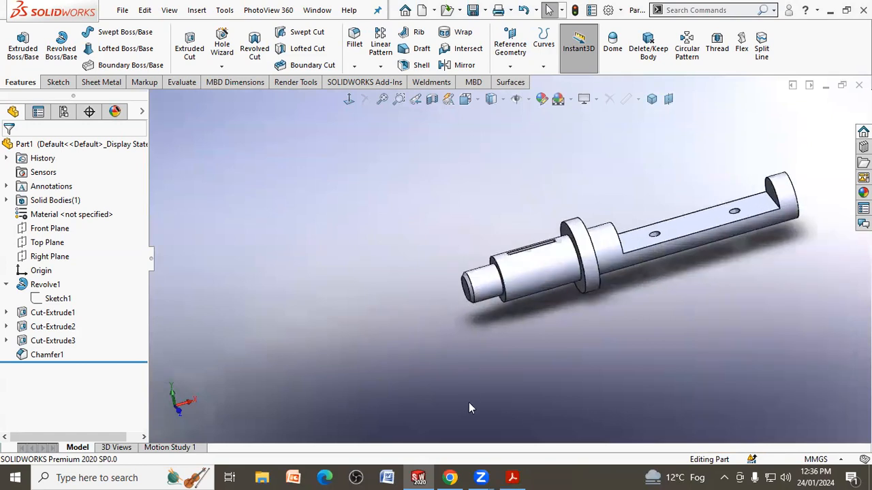
{"action": "left_click", "coordinate": [512, 476]}
{"action": "left_click", "coordinate": [637, 211]}
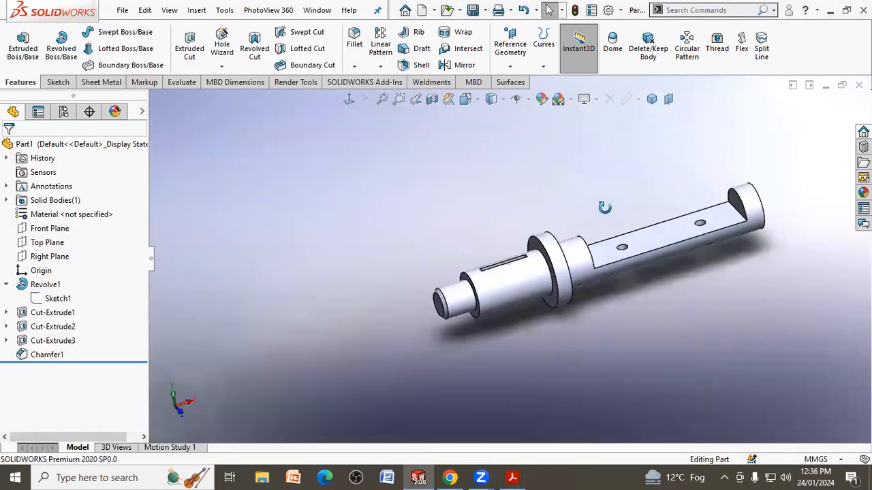
{"action": "left_click", "coordinate": [511, 477]}
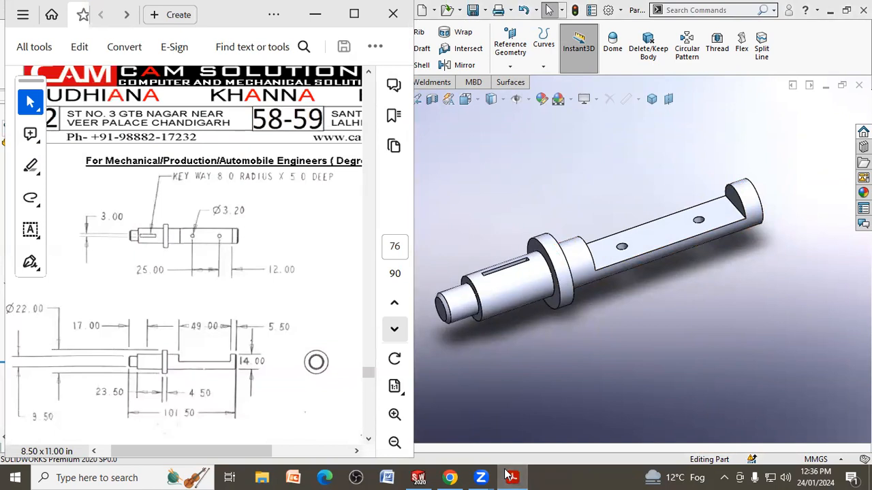
{"action": "left_click", "coordinate": [509, 477]}
Inspect the keyway and holes in a section view along the Front Plane, and restore the full model display
{"action": "left_click", "coordinate": [432, 103]}
{"action": "middle_click_drag", "start_coordinate": [417, 237], "coordinate": [423, 204]}
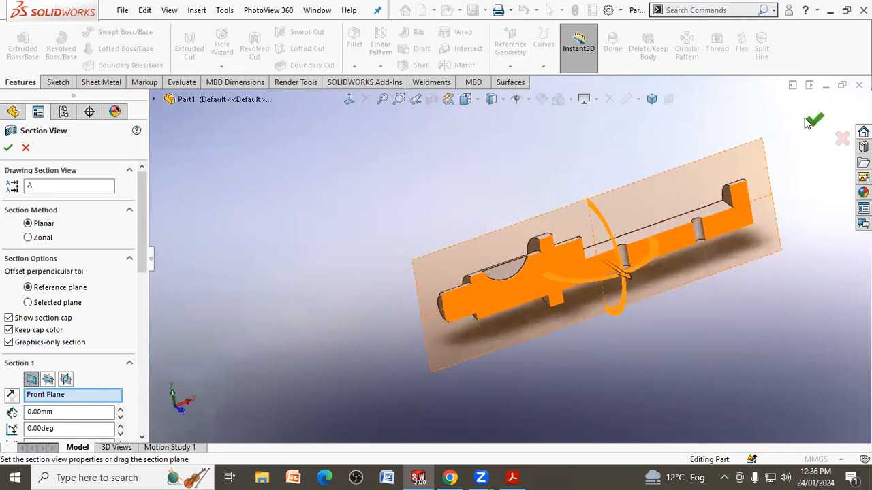
{"action": "left_click", "coordinate": [814, 120]}
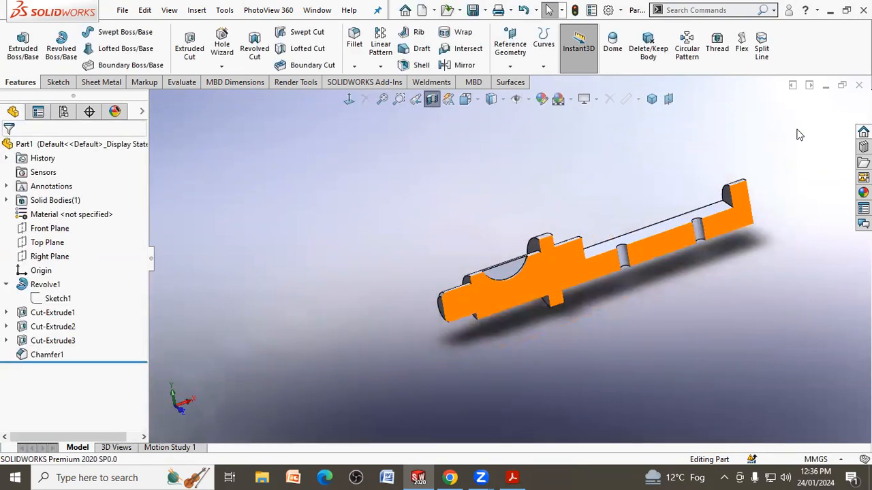
{"action": "left_click", "coordinate": [432, 99]}
{"action": "mouse_move", "coordinate": [468, 196]}
{"action": "middle_mouse_down"}
{"action": "mouse_move", "coordinate": [459, 181]}
{"action": "mouse_move", "coordinate": [472, 198]}
{"action": "middle_mouse_up"}
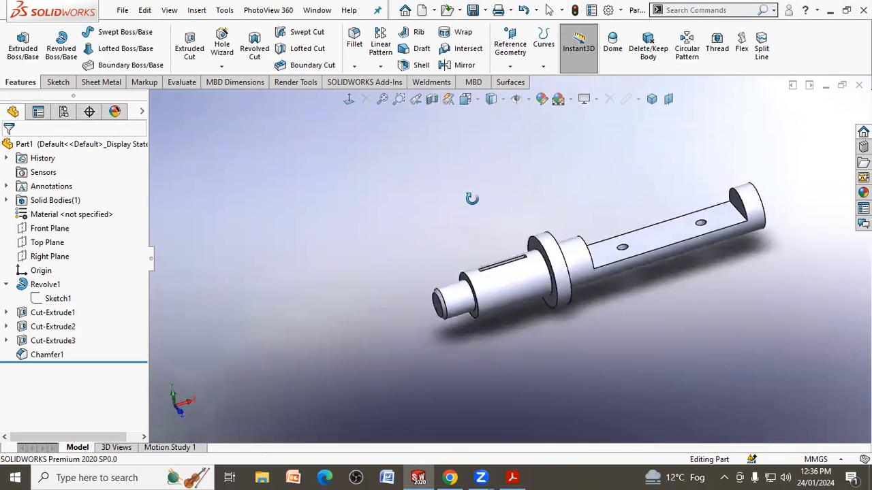
Check the page number in the PDF drawing and save the part as drg76 in the current folder
{"action": "left_click", "coordinate": [512, 477]}
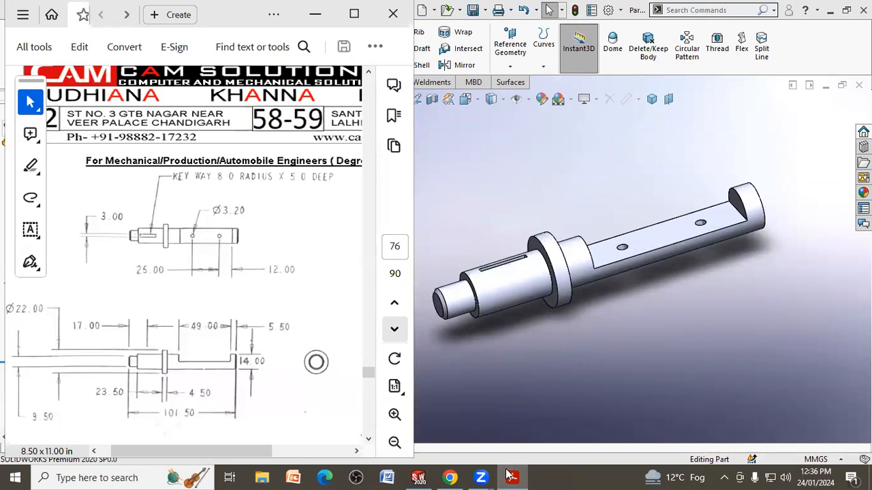
{"action": "left_click", "coordinate": [489, 368]}
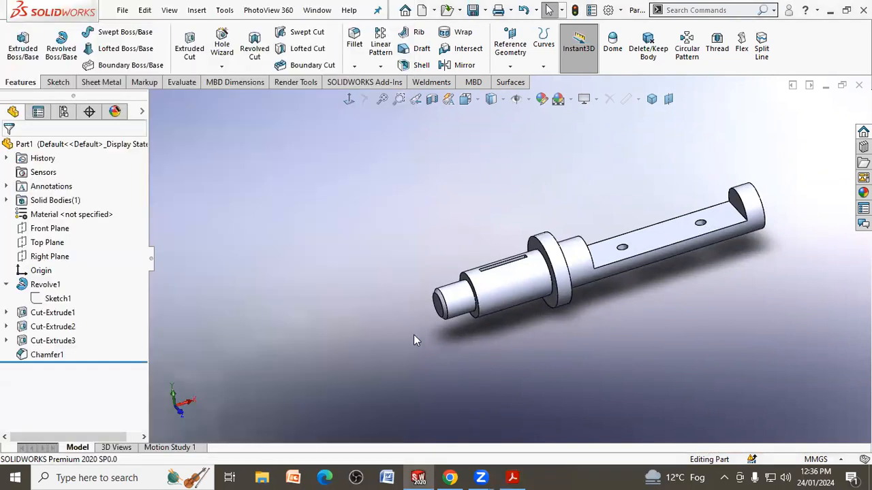
{"action": "left_click", "coordinate": [123, 11]}
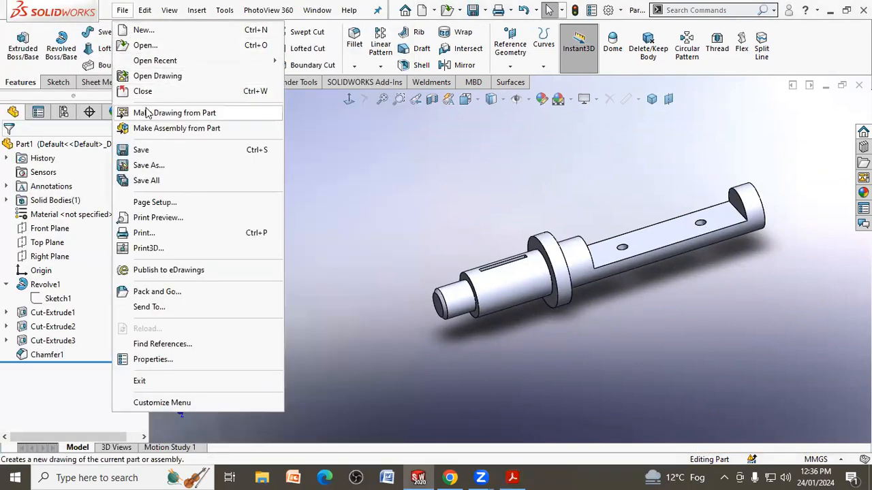
{"action": "left_click", "coordinate": [143, 152]}
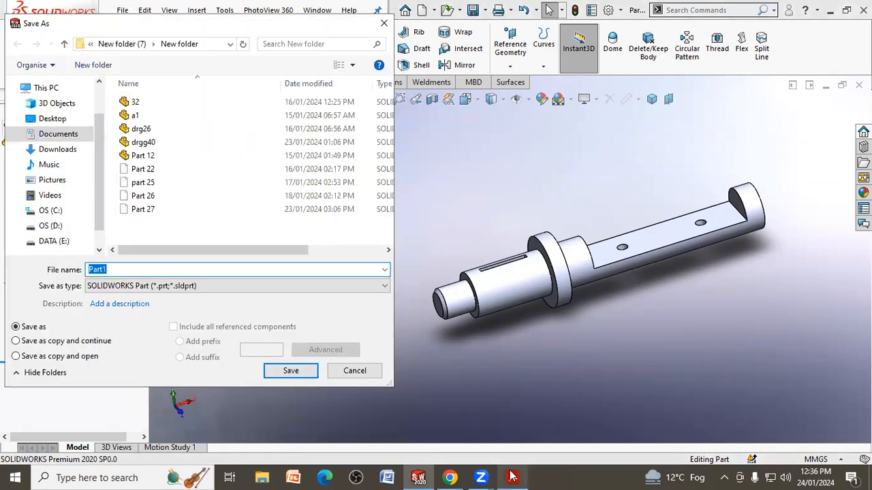
{"action": "left_click", "coordinate": [512, 478]}
{"action": "left_click", "coordinate": [512, 477]}
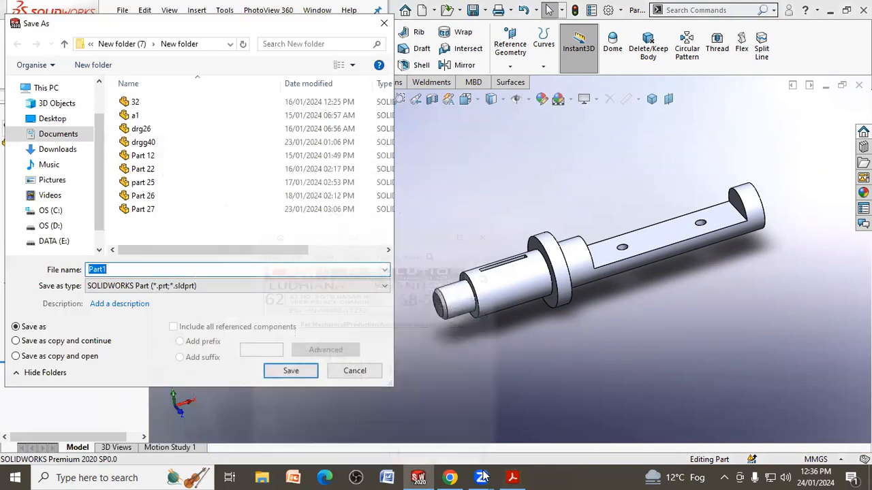
{"action": "type", "text": "drg76"}
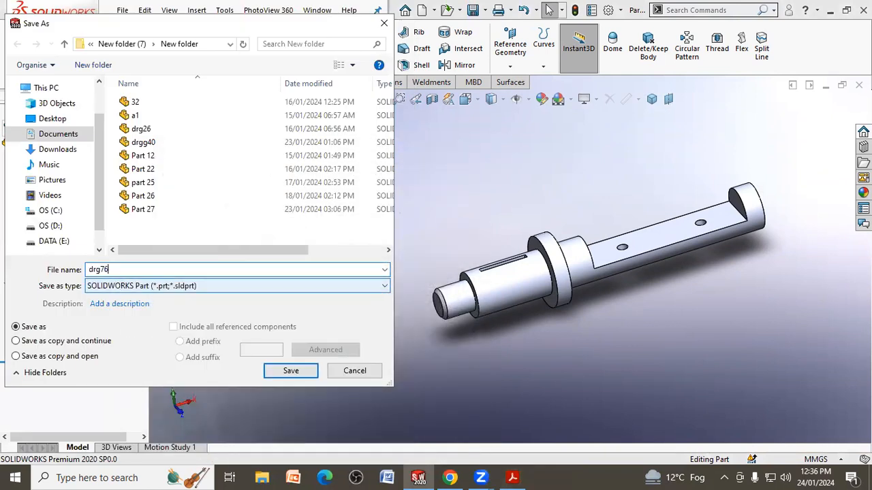
{"action": "key", "text": "Return"}
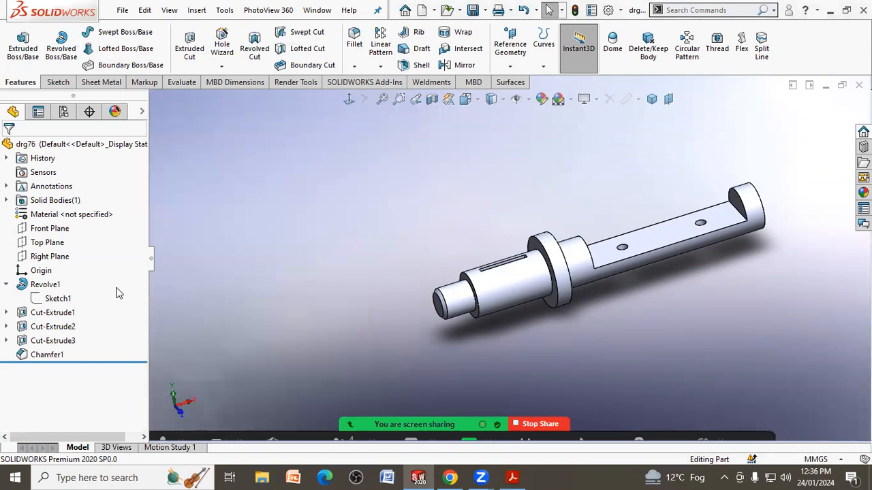
Save a copy of the shaft part as a JPEG image named drg76 in the same folder
{"action": "left_click", "coordinate": [122, 10]}
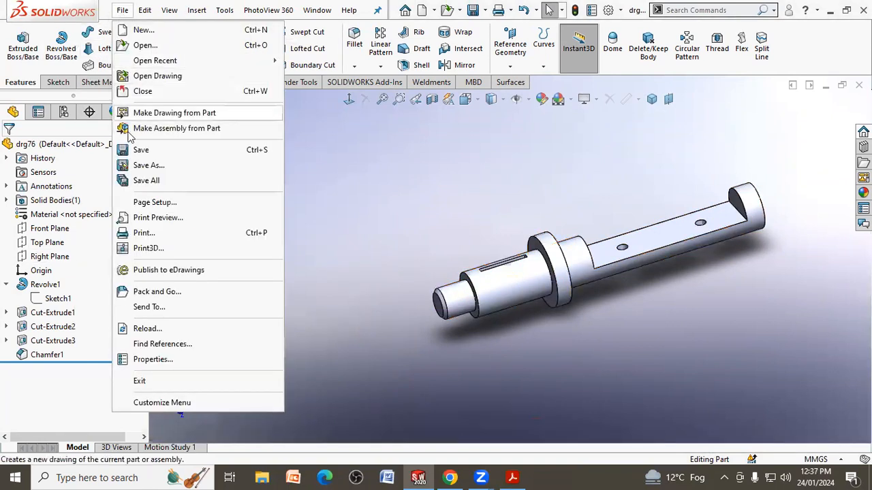
{"action": "left_click", "coordinate": [144, 165]}
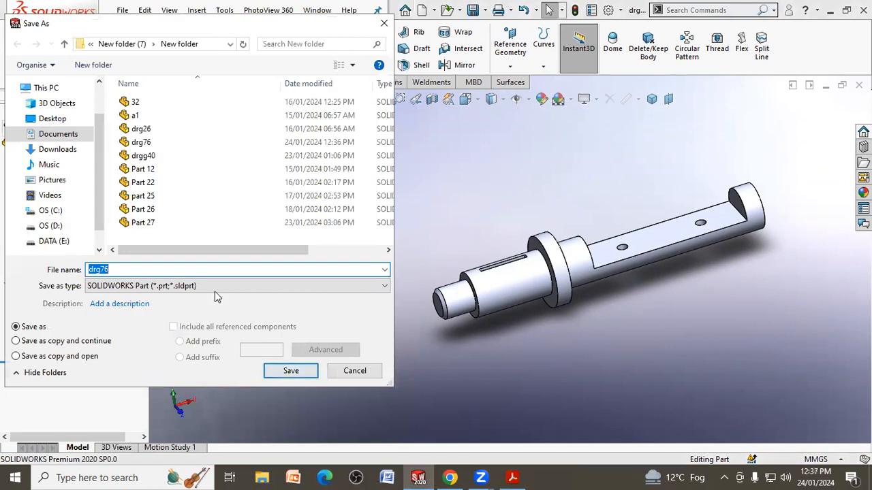
{"action": "left_click", "coordinate": [213, 288]}
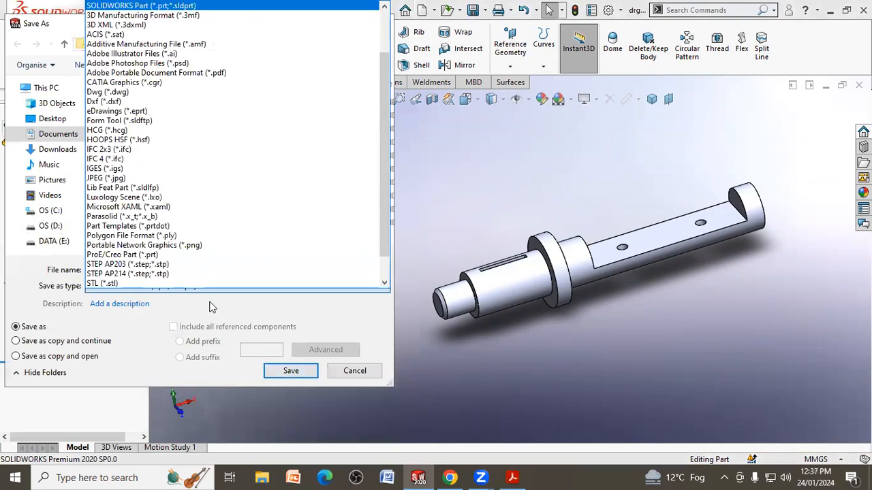
{"action": "left_click", "coordinate": [146, 178]}
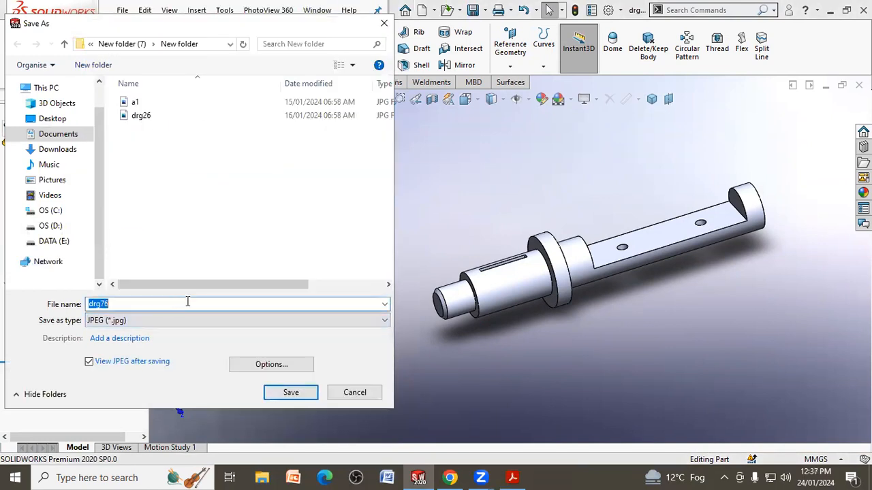
{"action": "left_click", "coordinate": [290, 393]}
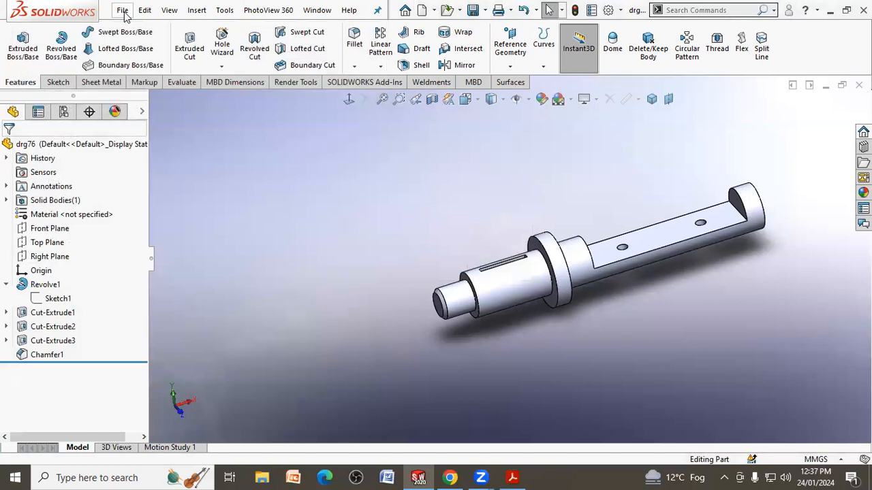
Export the shaft part as a STEP AP203 file named drg76 in the same folder
{"action": "left_click", "coordinate": [123, 10]}
{"action": "left_click", "coordinate": [165, 165]}
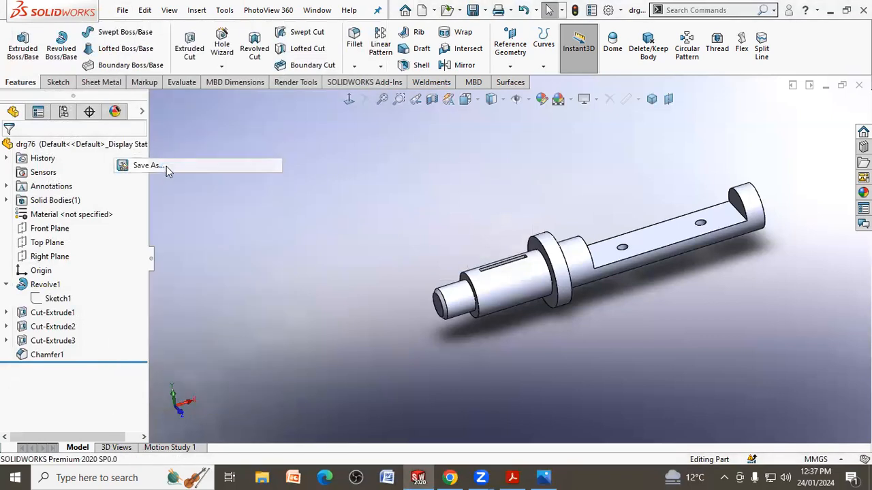
{"action": "left_click", "coordinate": [218, 286]}
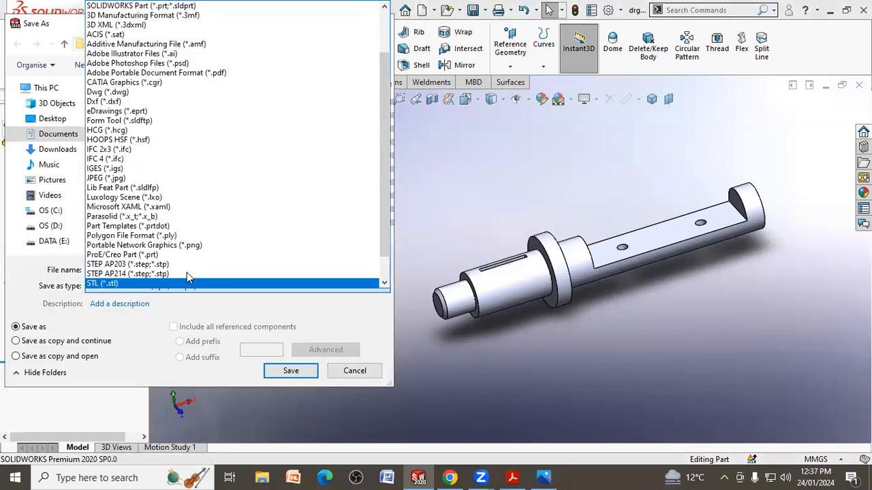
{"action": "left_click", "coordinate": [164, 264]}
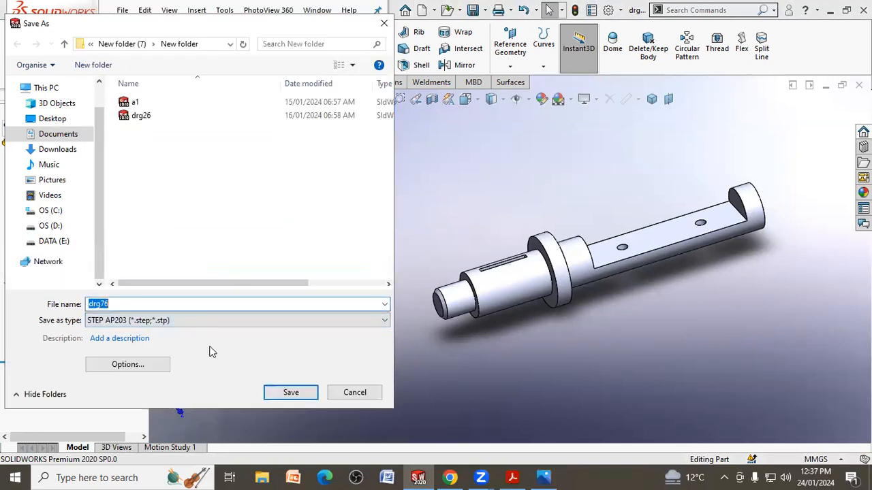
{"action": "left_click", "coordinate": [291, 394]}
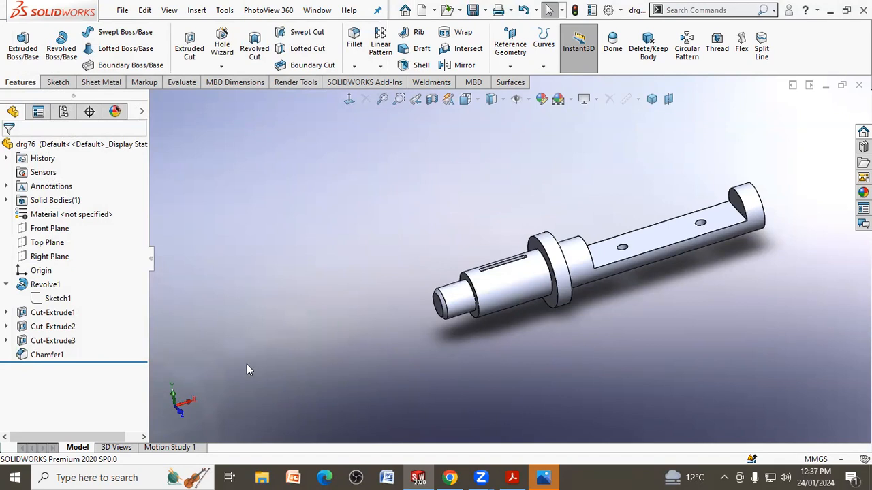
Create a drawing from the shaft part on a standard A4 (ISO) sheet with the sheet format displayed
{"action": "left_click", "coordinate": [122, 9]}
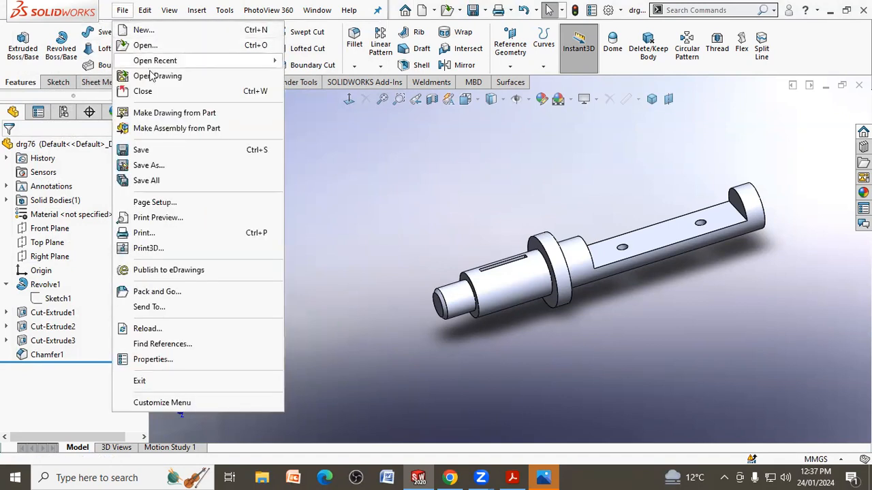
{"action": "left_click", "coordinate": [163, 113]}
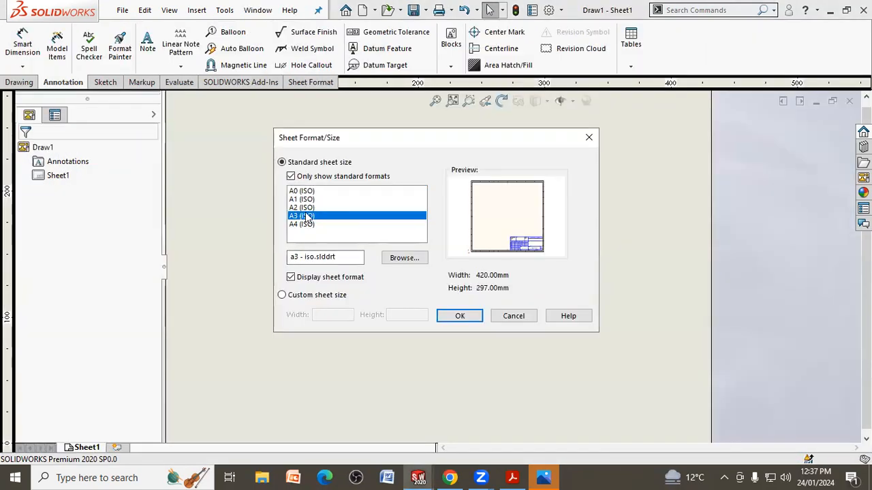
{"action": "left_click", "coordinate": [305, 224]}
{"action": "left_click", "coordinate": [452, 318]}
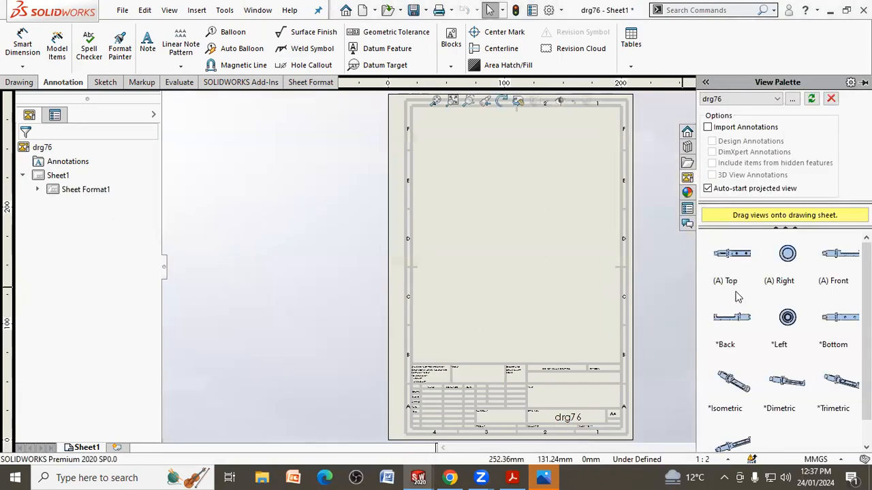
Place the shaft's Top view on the upper half of the sheet and set the sheet scale to 1:1
{"action": "left_click_drag", "start_coordinate": [707, 256], "coordinate": [480, 213]}
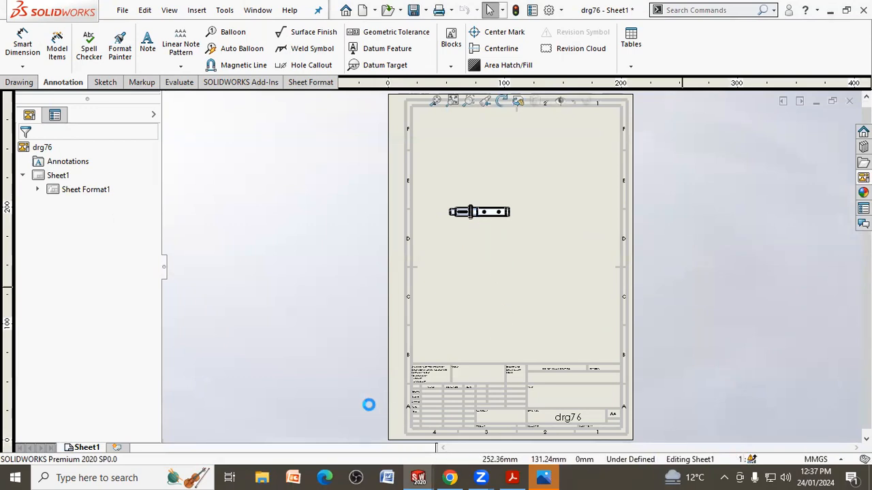
{"action": "key", "text": "Escape"}
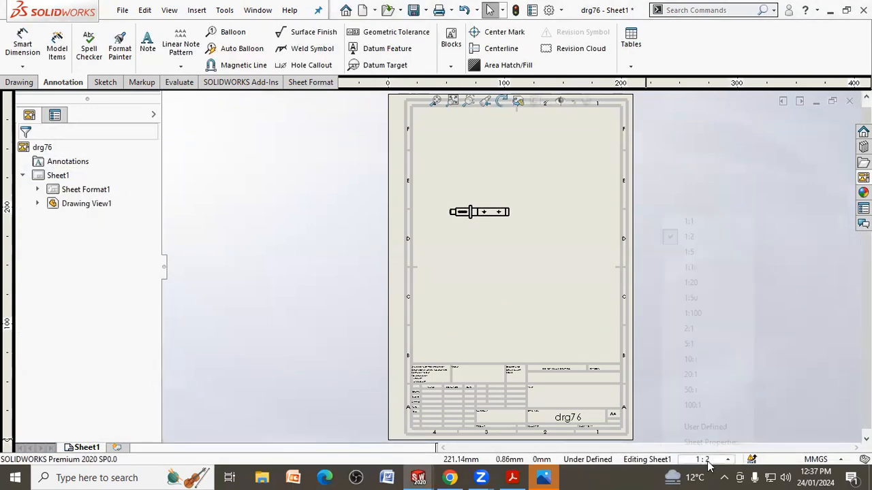
{"action": "left_click", "coordinate": [692, 221]}
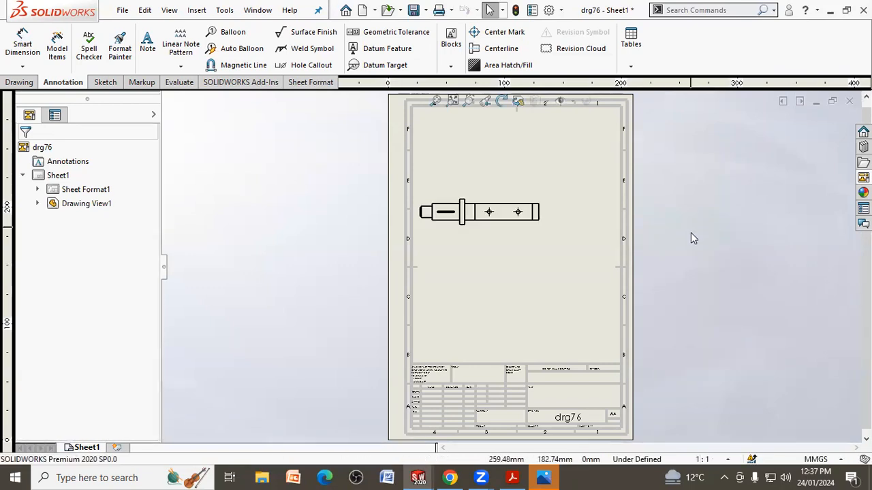
{"action": "mouse_move", "coordinate": [521, 234]}
{"action": "left_mouse_down"}
{"action": "mouse_move", "coordinate": [562, 234]}
{"action": "mouse_move", "coordinate": [531, 249]}
{"action": "left_mouse_up"}
{"action": "left_click", "coordinate": [516, 202]}
{"action": "scroll", "coordinate": [521, 199], "scroll_direction": "down", "scroll_amount": 5}
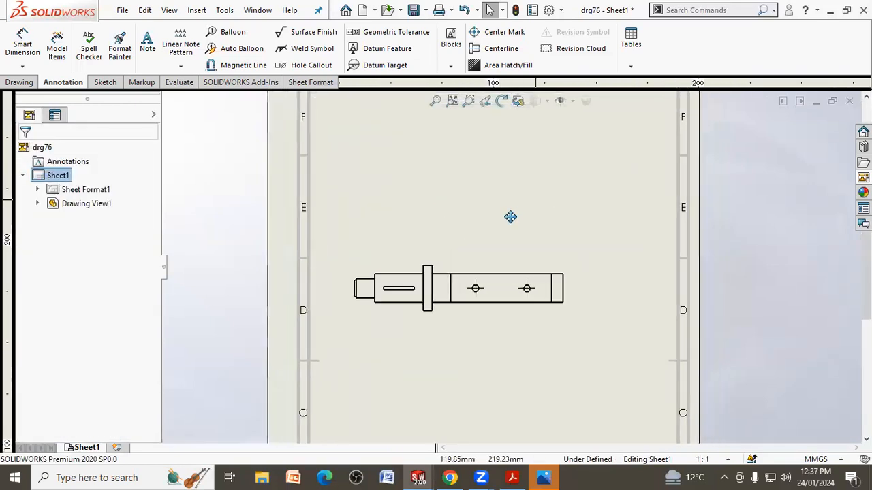
Create section view A-A with a horizontal cutting line through the shaft's axis and place it below the top view
{"action": "left_click", "coordinate": [27, 84]}
{"action": "left_click", "coordinate": [115, 60]}
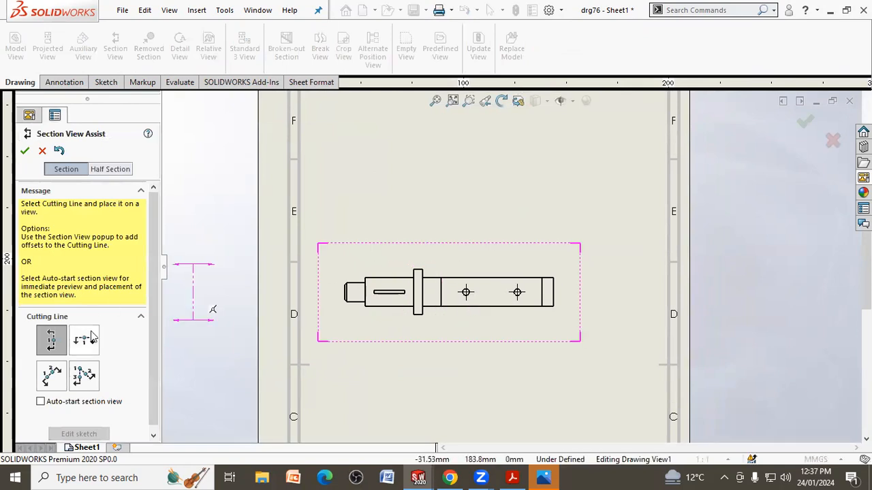
{"action": "left_click", "coordinate": [91, 336]}
{"action": "left_click", "coordinate": [469, 298]}
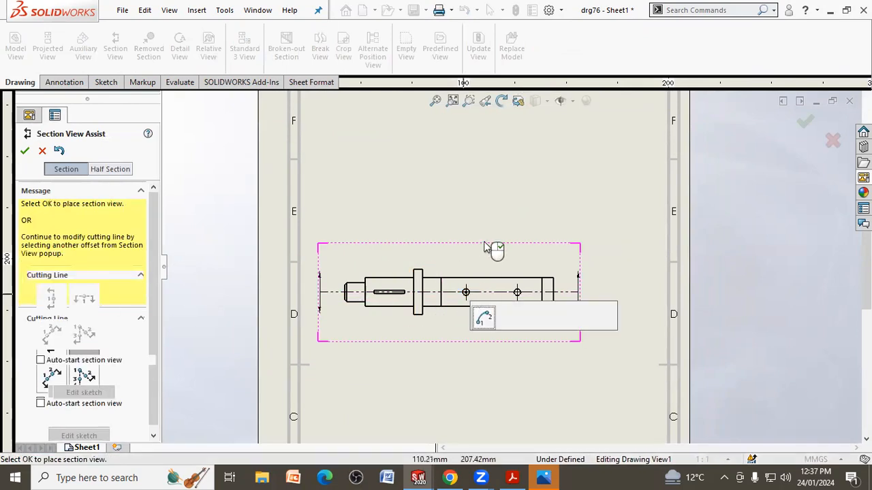
{"action": "left_click", "coordinate": [579, 320]}
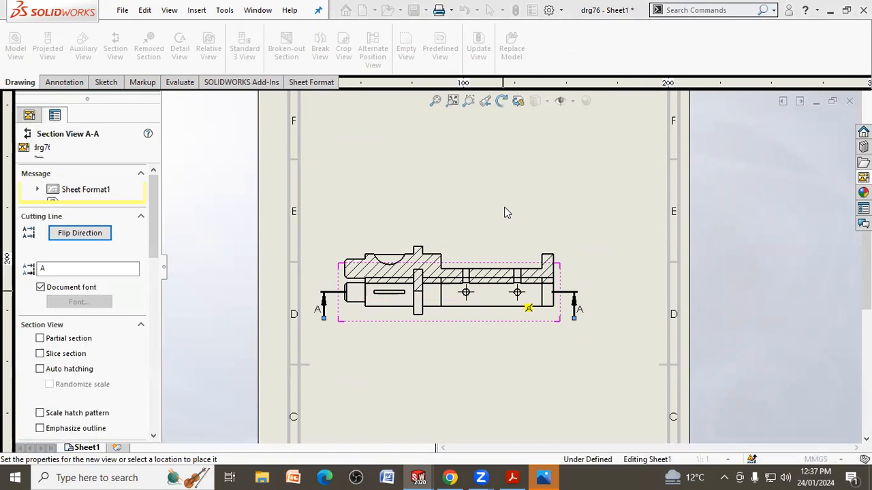
{"action": "left_click", "coordinate": [508, 383]}
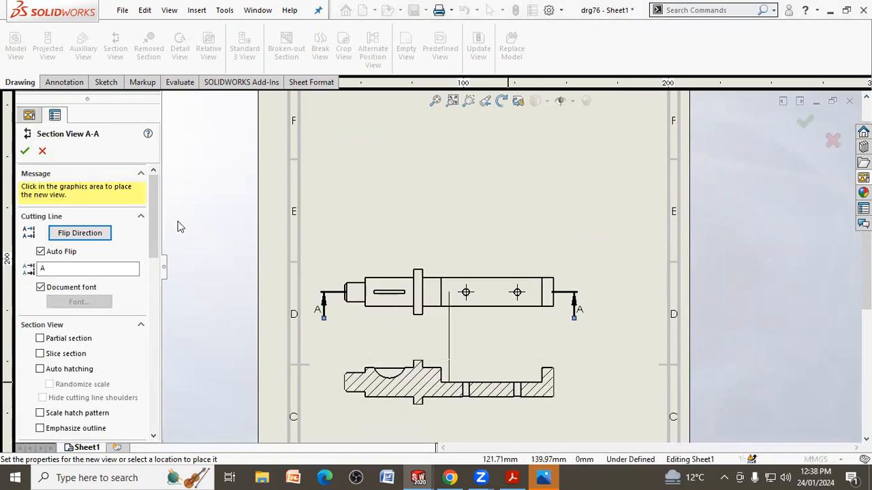
{"action": "left_click", "coordinate": [25, 152]}
Move the top view and section view A-A higher on the sheet and adjust the gap between them
{"action": "mouse_move", "coordinate": [547, 254]}
{"action": "left_mouse_down"}
{"action": "mouse_move", "coordinate": [525, 175]}
{"action": "mouse_move", "coordinate": [556, 163]}
{"action": "left_mouse_up"}
{"action": "left_click_drag", "start_coordinate": [525, 358], "coordinate": [525, 270]}
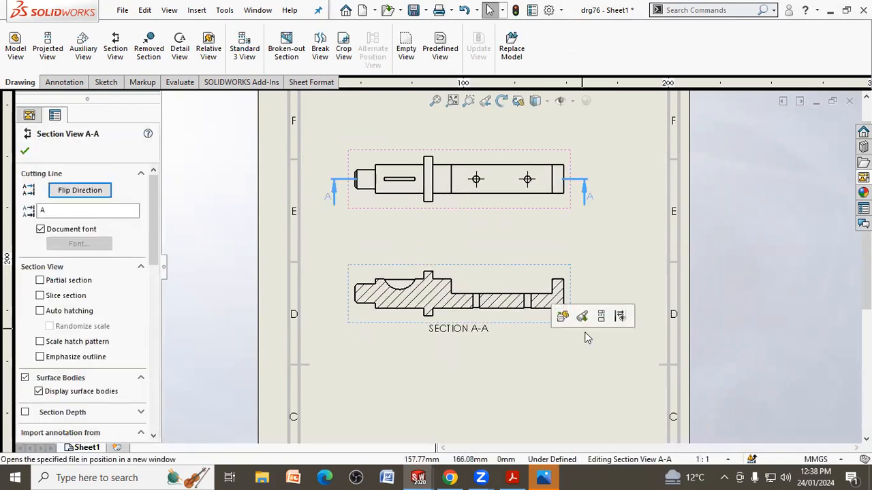
{"action": "left_click", "coordinate": [603, 352]}
{"action": "scroll", "coordinate": [477, 245], "scroll_direction": "up", "scroll_amount": 2}
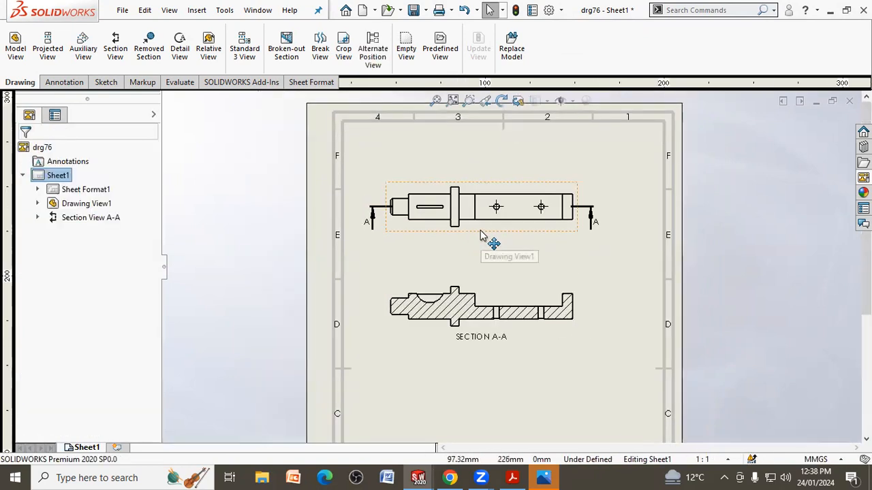
{"action": "left_click", "coordinate": [481, 253]}
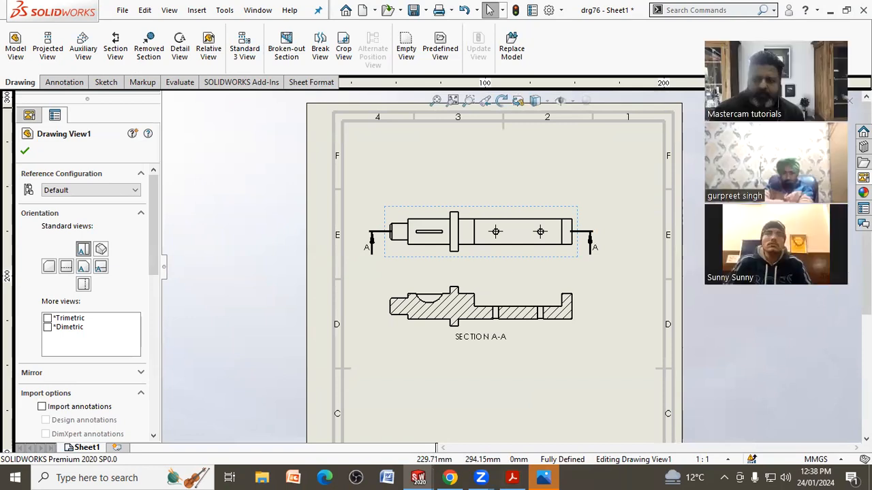
Create detail view B of the collar's upper edge with a circle about 16 mm in diameter, place it above the top view, and use the Connected style
{"action": "left_click", "coordinate": [181, 53]}
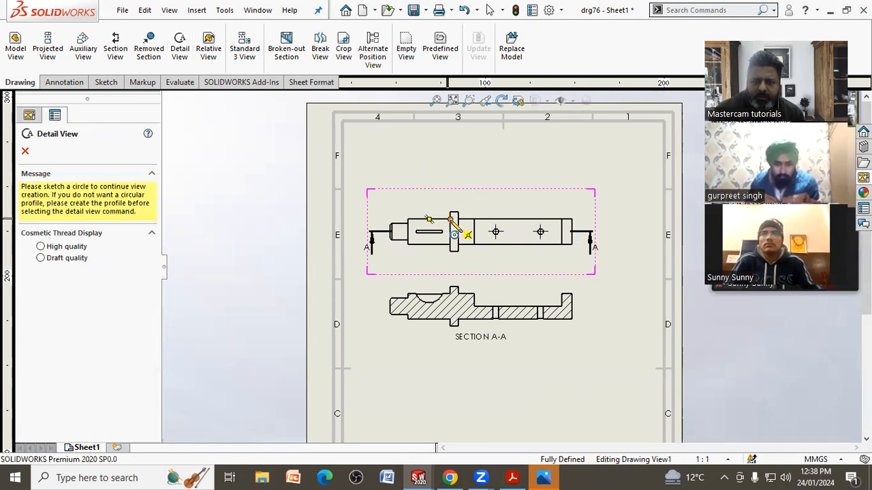
{"action": "left_click", "coordinate": [449, 219]}
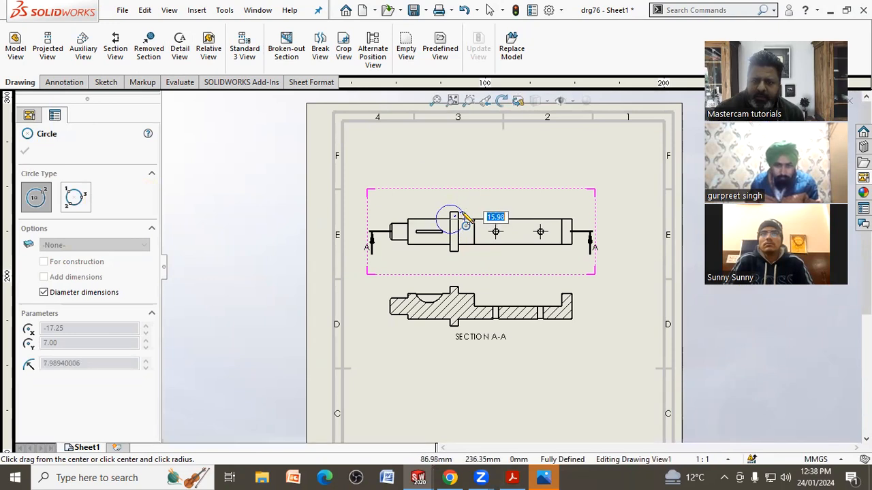
{"action": "left_click", "coordinate": [464, 217]}
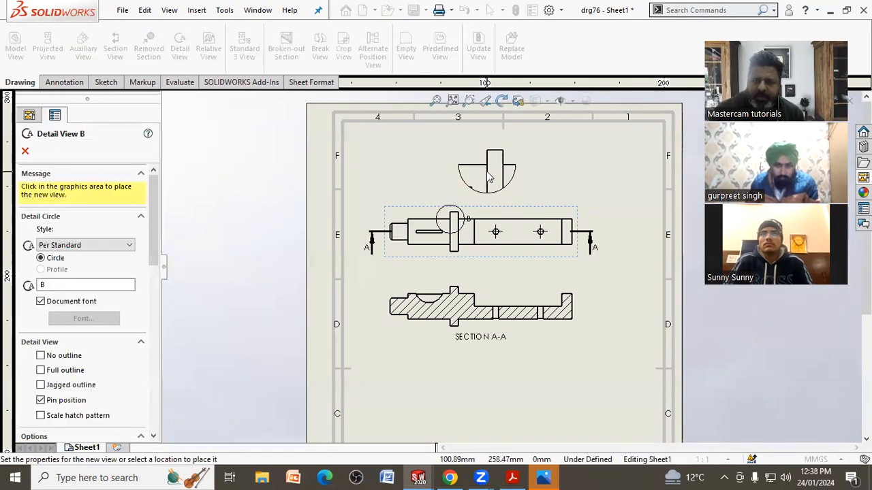
{"action": "left_click", "coordinate": [487, 173]}
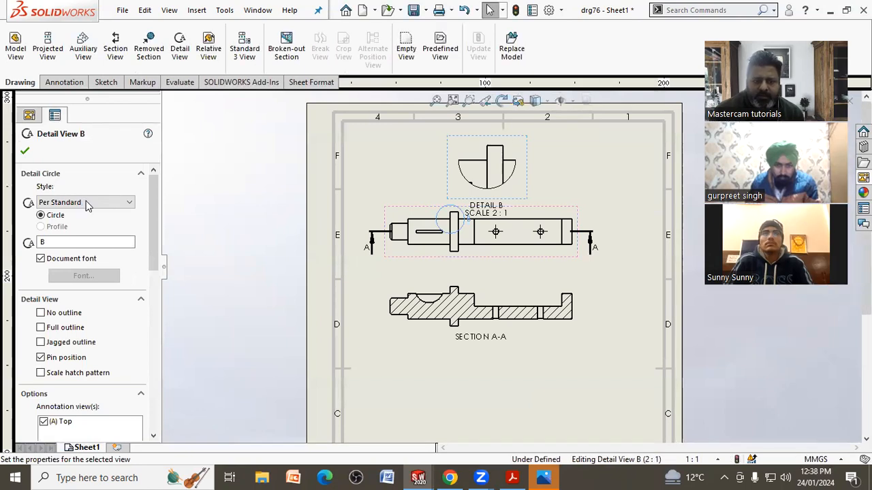
{"action": "left_click", "coordinate": [86, 203]}
{"action": "left_click", "coordinate": [81, 248]}
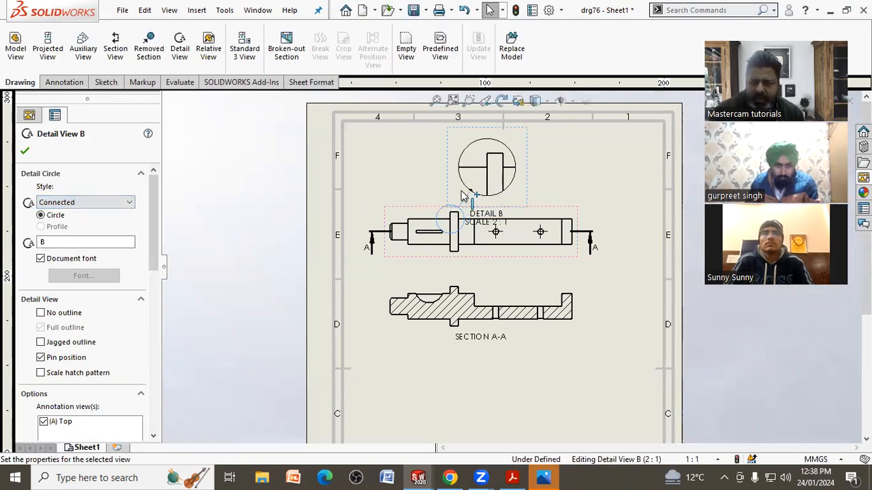
{"action": "left_click", "coordinate": [25, 153]}
Move the detail view B label from over the top view to beside the detail circle
{"action": "scroll", "coordinate": [499, 222], "scroll_direction": "up", "scroll_amount": 1}
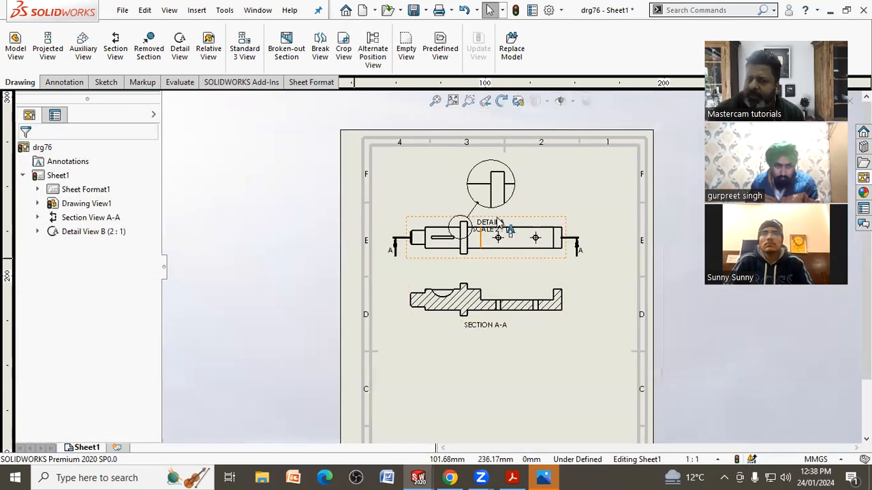
{"action": "scroll", "coordinate": [499, 222], "scroll_direction": "down", "scroll_amount": 3}
{"action": "left_click_drag", "start_coordinate": [498, 241], "coordinate": [586, 175]}
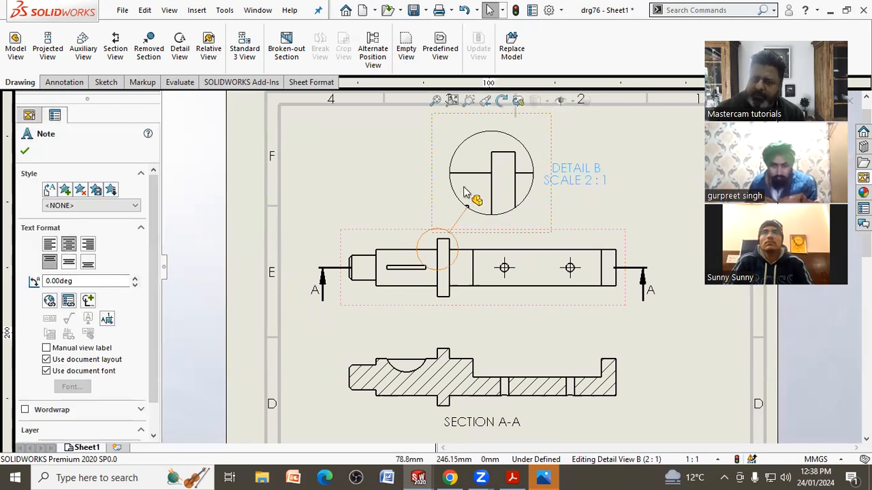
{"action": "scroll", "coordinate": [443, 201], "scroll_direction": "down", "scroll_amount": 1}
{"action": "left_click", "coordinate": [64, 82]}
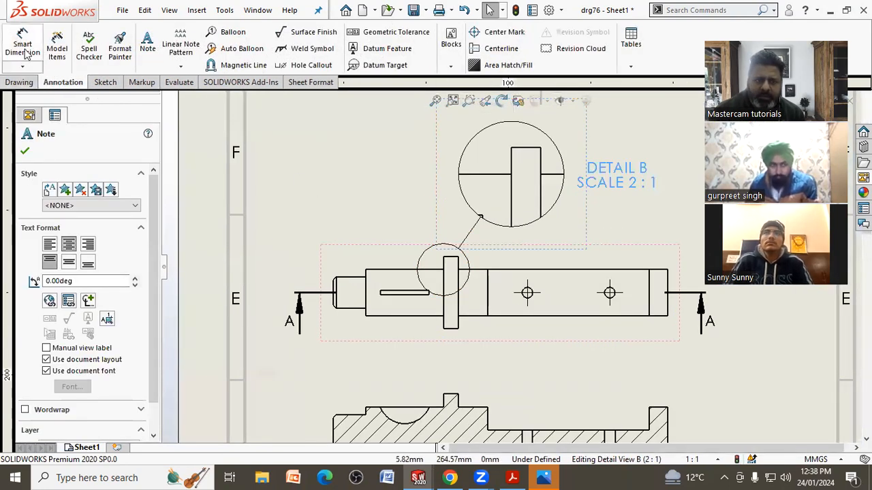
{"action": "left_click", "coordinate": [24, 51]}
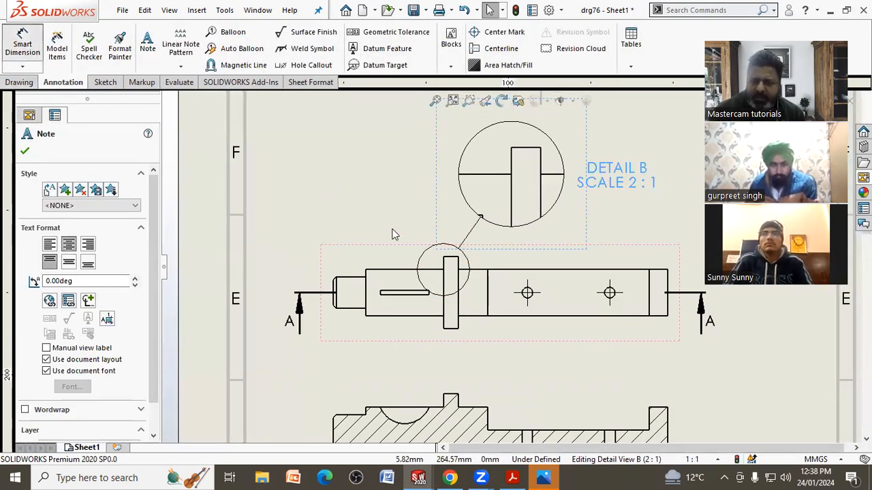
{"action": "left_click", "coordinate": [451, 257]}
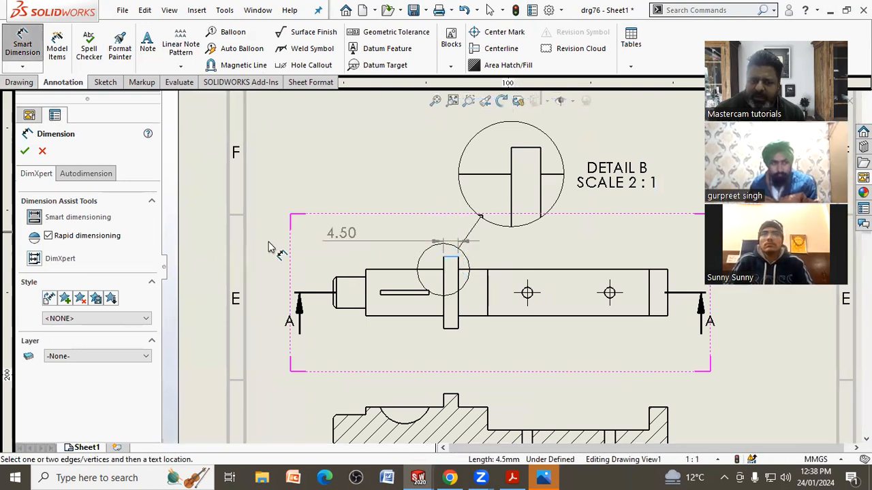
{"action": "left_click", "coordinate": [42, 152]}
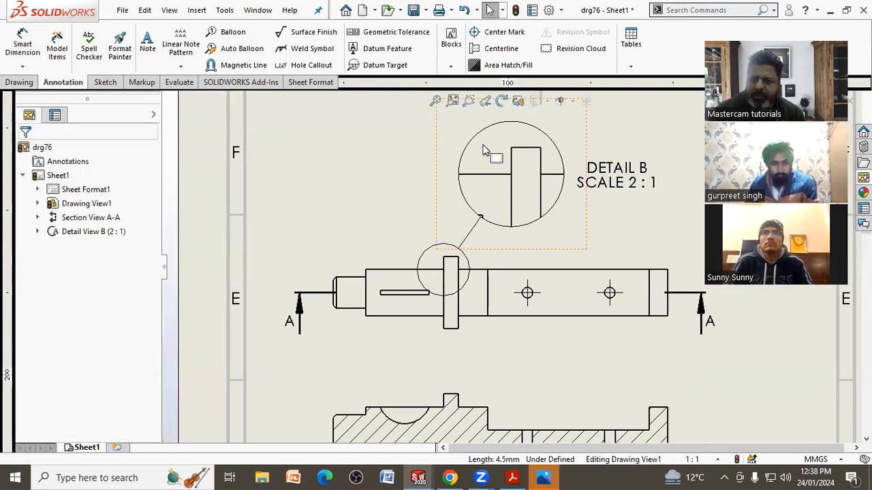
Dimension the collar's width inside detail view B, placing the dimension above the collar
{"action": "left_click", "coordinate": [24, 57]}
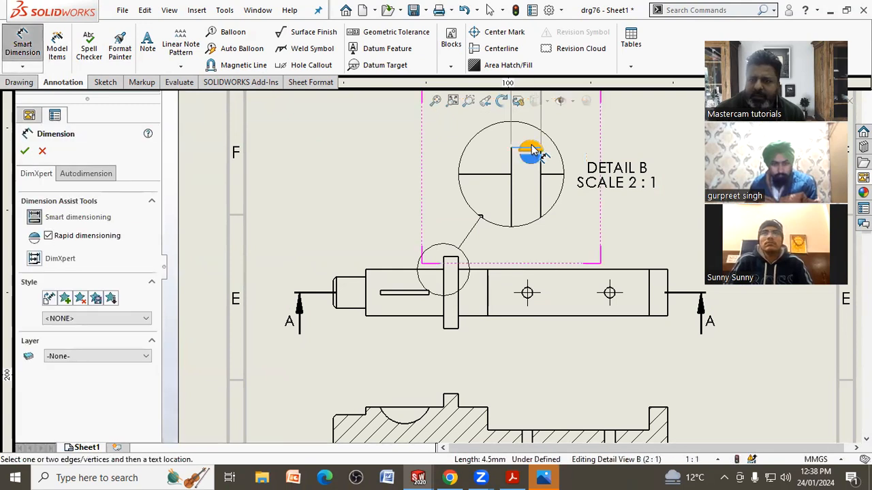
{"action": "left_click", "coordinate": [475, 141]}
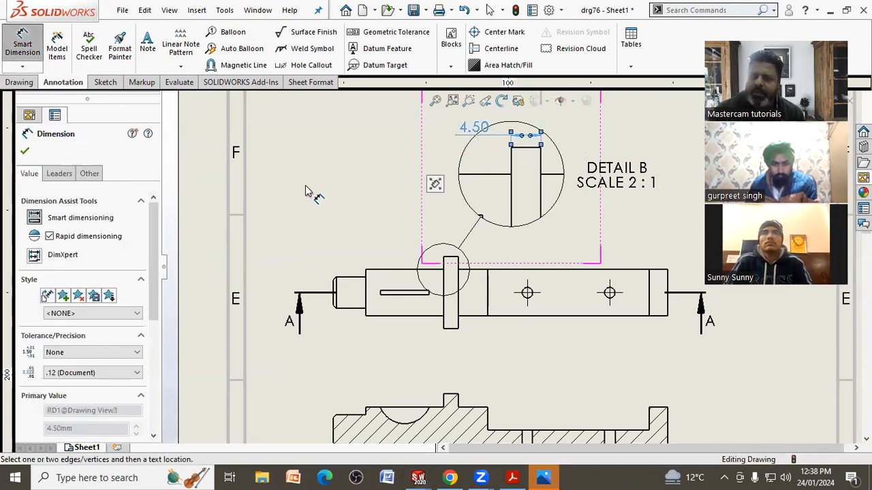
{"action": "key", "text": "Escape"}
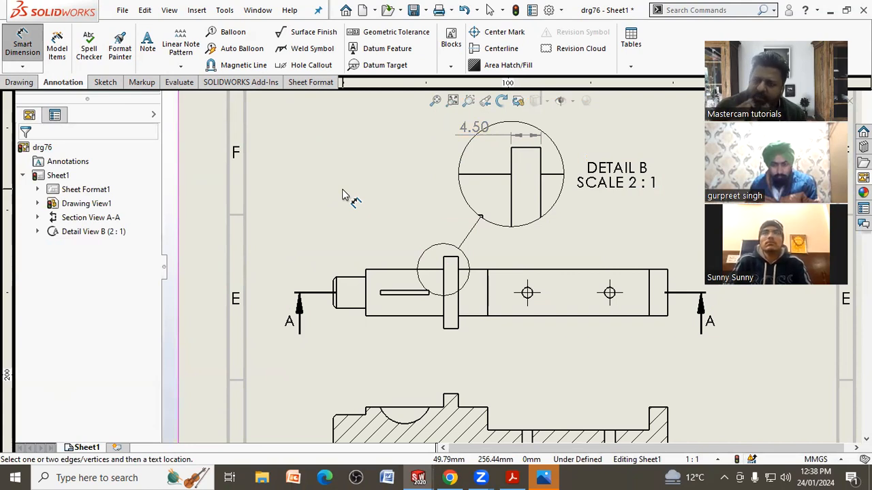
Import model items from the selected features, marked for the drawing, into the top view as the shaft's length and diameter dimensions
{"action": "left_click", "coordinate": [28, 83]}
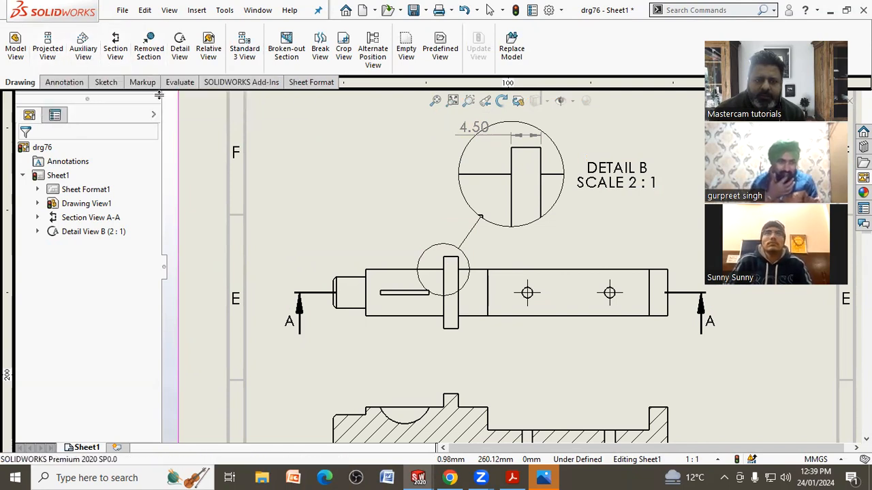
{"action": "scroll", "coordinate": [365, 184], "scroll_direction": "up", "scroll_amount": 2}
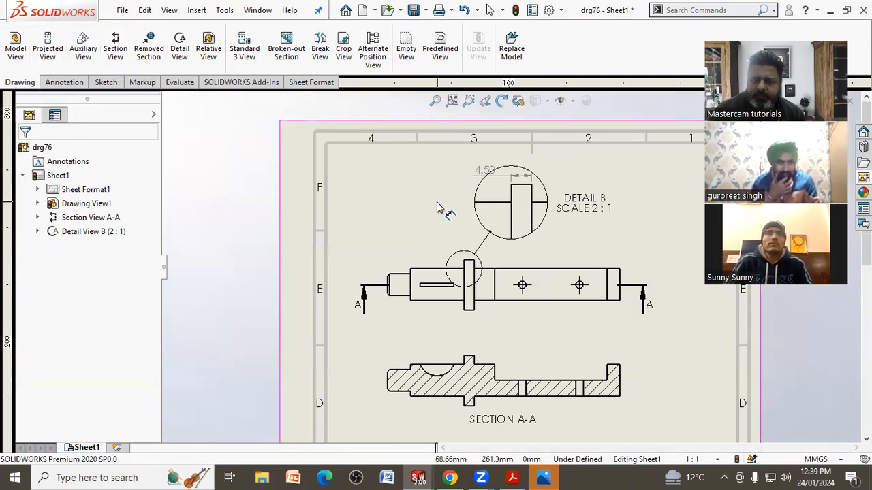
{"action": "scroll", "coordinate": [438, 208], "scroll_direction": "up", "scroll_amount": 1}
{"action": "scroll", "coordinate": [462, 213], "scroll_direction": "down", "scroll_amount": 2}
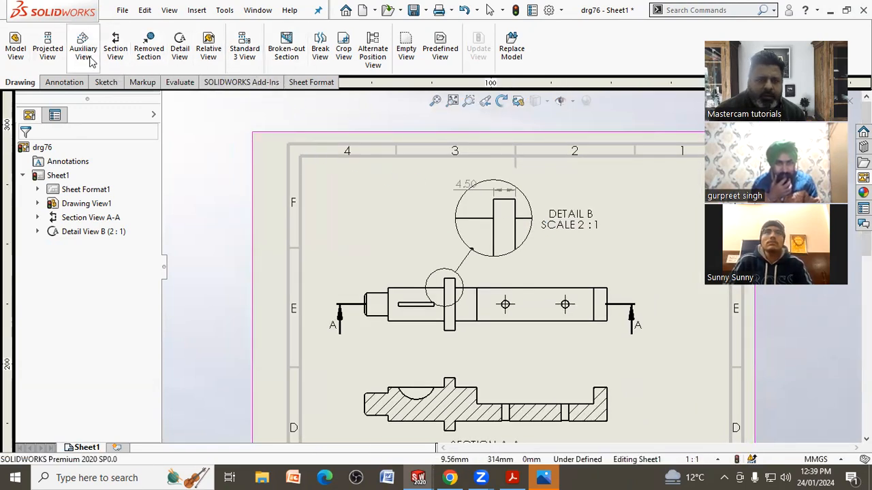
{"action": "left_click", "coordinate": [62, 83]}
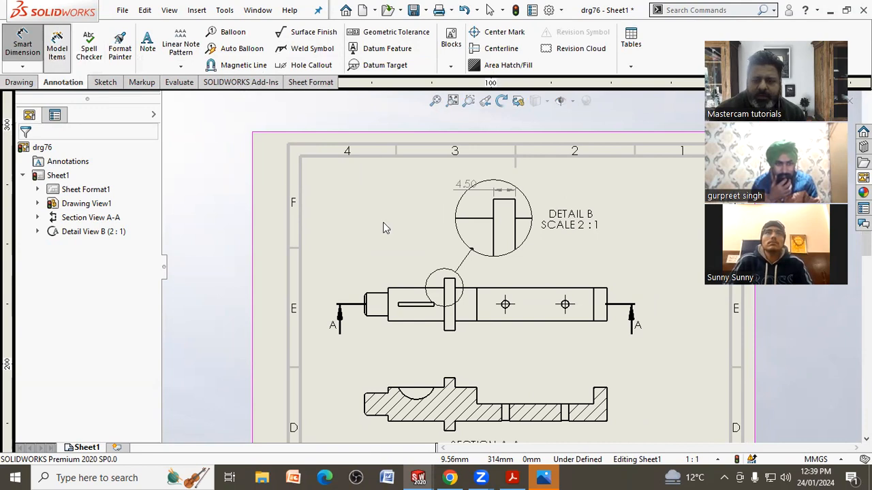
{"action": "left_click", "coordinate": [526, 319]}
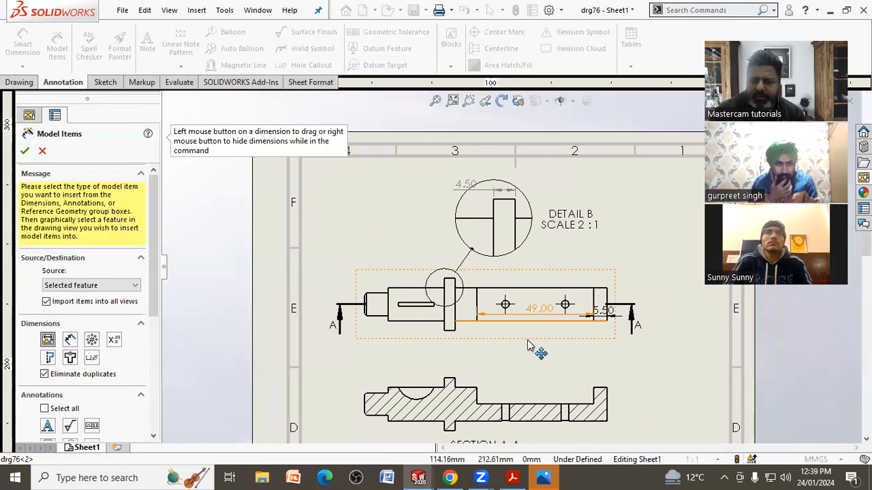
{"action": "left_click", "coordinate": [413, 329]}
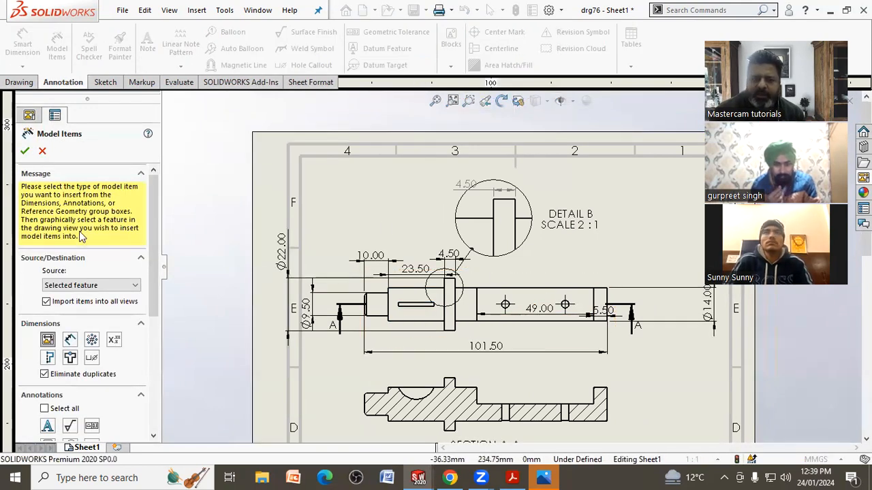
{"action": "left_click", "coordinate": [25, 151]}
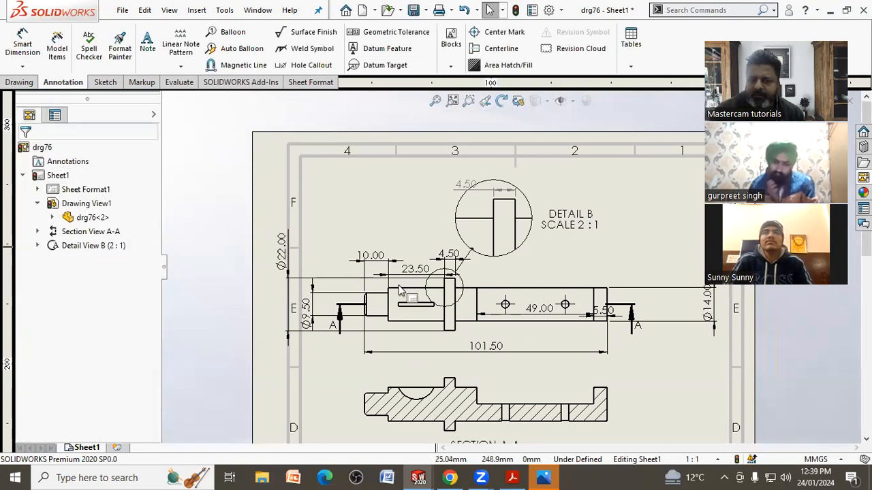
Rearrange the top view's Ø14, 101.5, 49 and 5.5 mm dimensions so they sit clear of and below the shaft outline
{"action": "scroll", "coordinate": [634, 341], "scroll_direction": "down", "scroll_amount": 2}
{"action": "scroll", "coordinate": [625, 321], "scroll_direction": "up", "scroll_amount": 2}
{"action": "left_click_drag", "start_coordinate": [681, 300], "coordinate": [641, 355]}
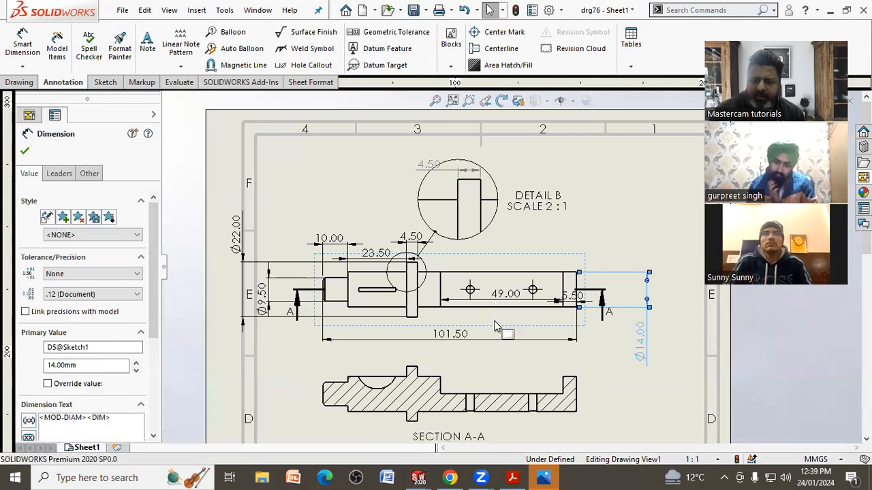
{"action": "left_click_drag", "start_coordinate": [463, 341], "coordinate": [463, 356]}
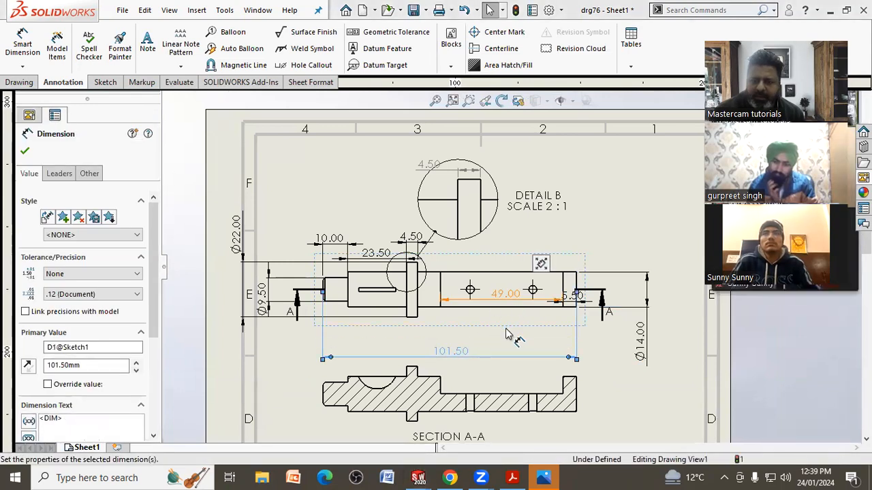
{"action": "left_click_drag", "start_coordinate": [507, 297], "coordinate": [509, 333]}
{"action": "left_click_drag", "start_coordinate": [578, 298], "coordinate": [603, 340]}
{"action": "left_click", "coordinate": [606, 365]}
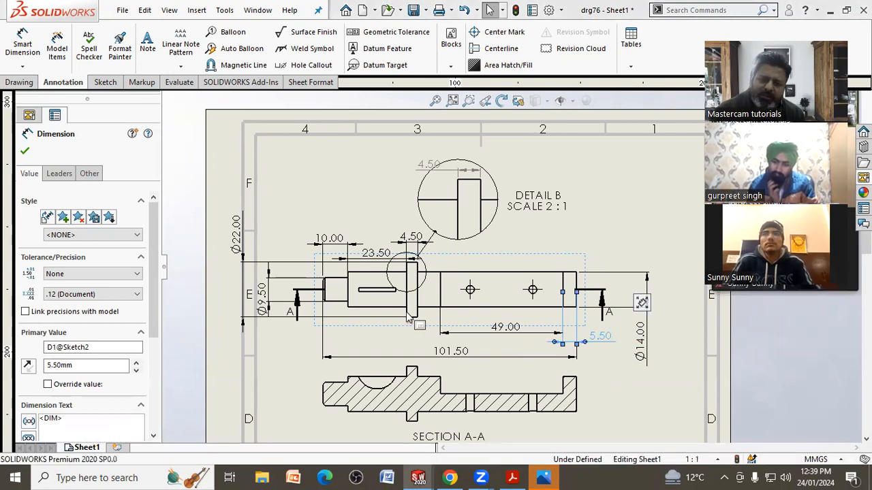
Reposition the Ø9.5 and Ø22 mm dimensions at the shaft's stepped end, with Ø9.5 below and Ø22 above the section line
{"action": "mouse_move", "coordinate": [277, 297]}
{"action": "left_mouse_down"}
{"action": "mouse_move", "coordinate": [293, 344]}
{"action": "mouse_move", "coordinate": [326, 349]}
{"action": "left_mouse_up"}
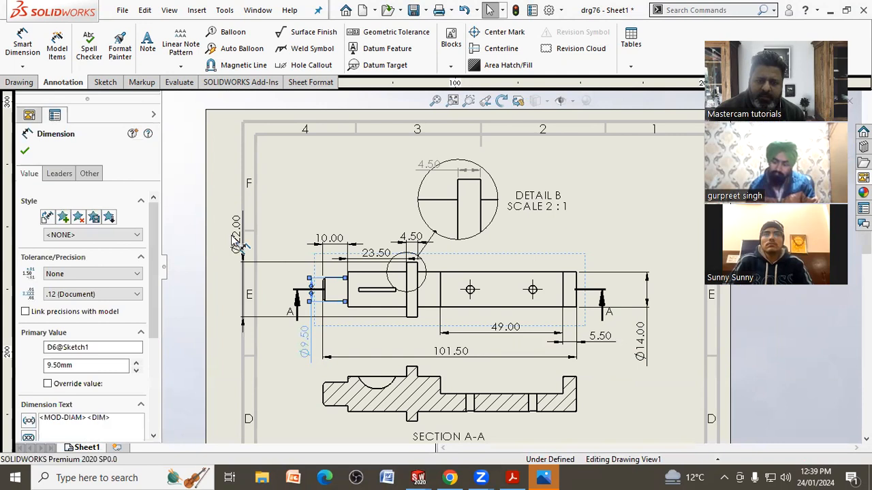
{"action": "left_click_drag", "start_coordinate": [284, 247], "coordinate": [285, 224]}
{"action": "left_click", "coordinate": [618, 240]}
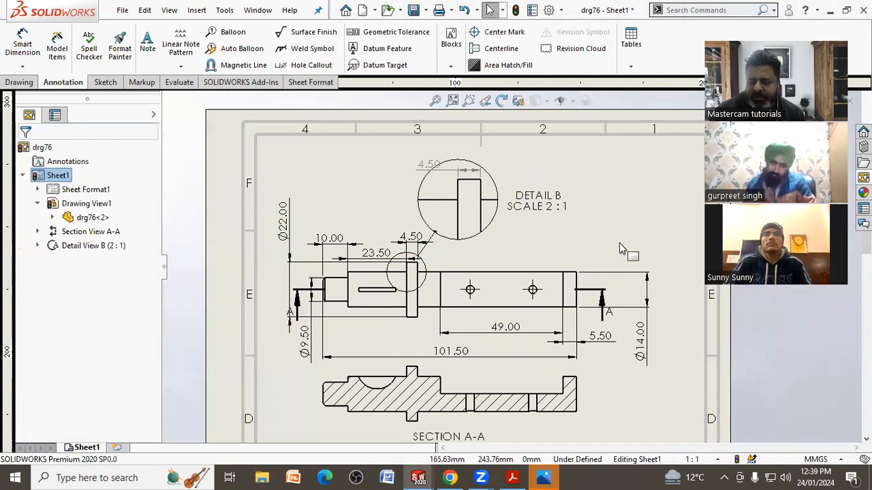
Apply a symmetric tolerance of 0.25 mm to the 49 mm length dimension in the top view
{"action": "scroll", "coordinate": [681, 344], "scroll_direction": "down", "scroll_amount": 2}
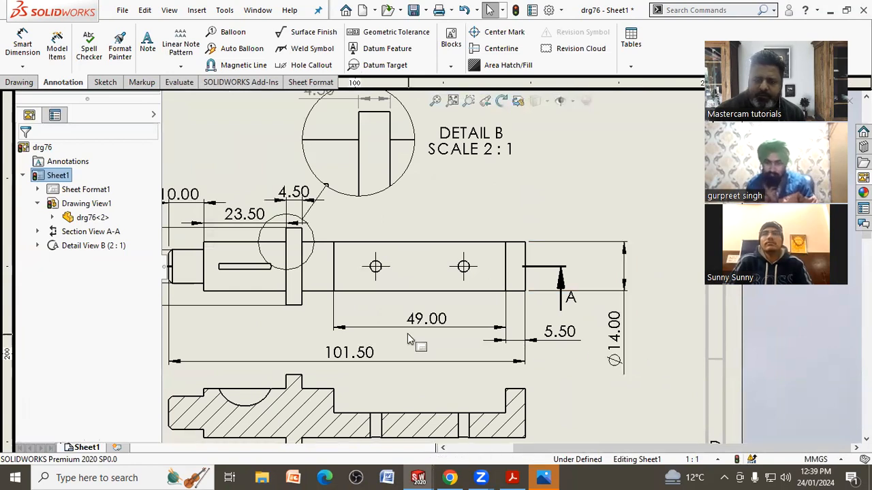
{"action": "left_click", "coordinate": [430, 329]}
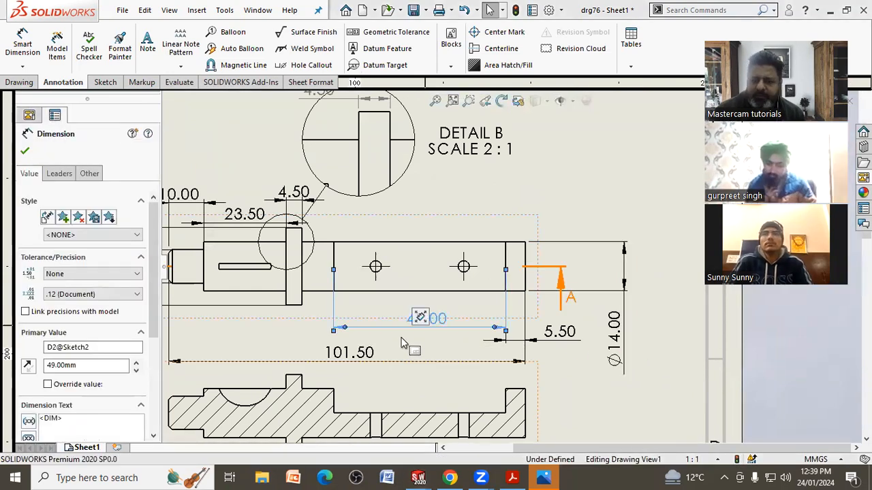
{"action": "left_click", "coordinate": [68, 275]}
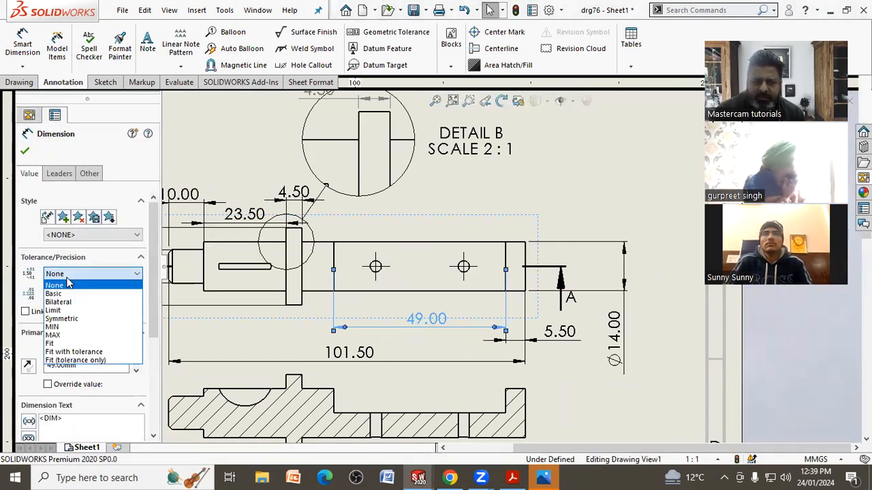
{"action": "left_click", "coordinate": [76, 319]}
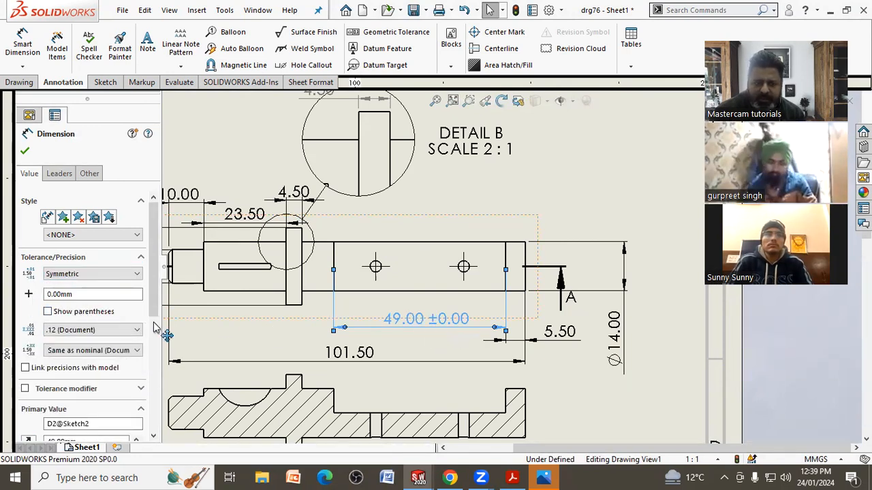
{"action": "left_click", "coordinate": [46, 294]}
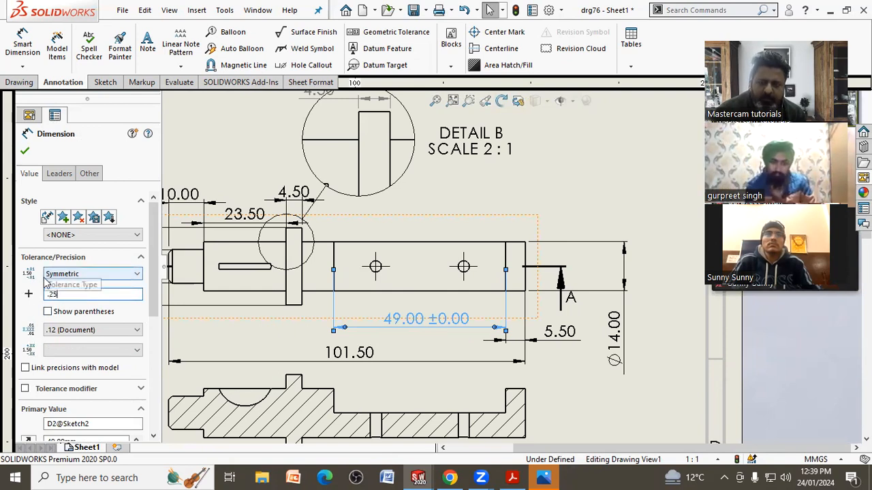
{"action": "key", "text": "Return"}
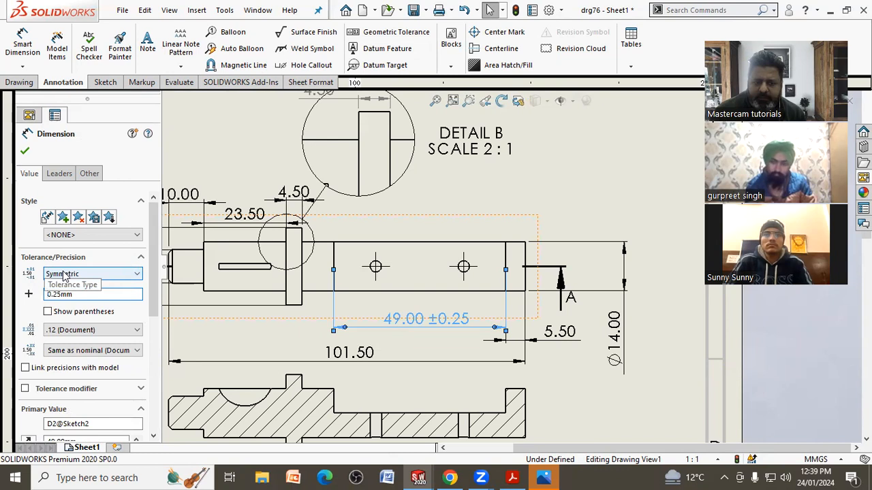
{"action": "scroll", "coordinate": [143, 306], "scroll_direction": "down", "scroll_amount": 3}
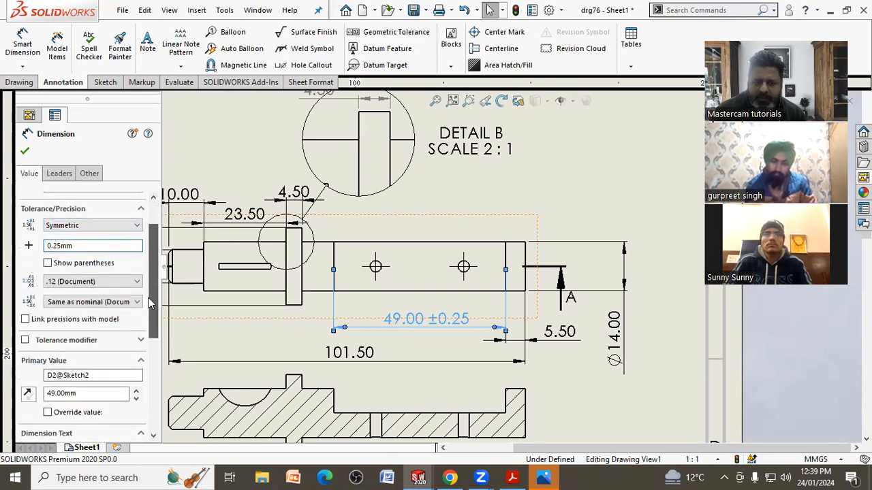
{"action": "scroll", "coordinate": [148, 311], "scroll_direction": "down", "scroll_amount": 5}
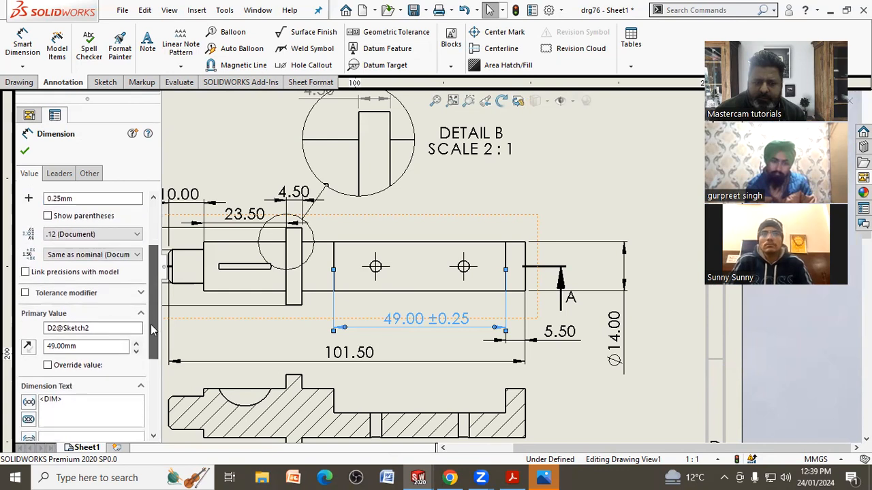
{"action": "key", "text": "Escape"}
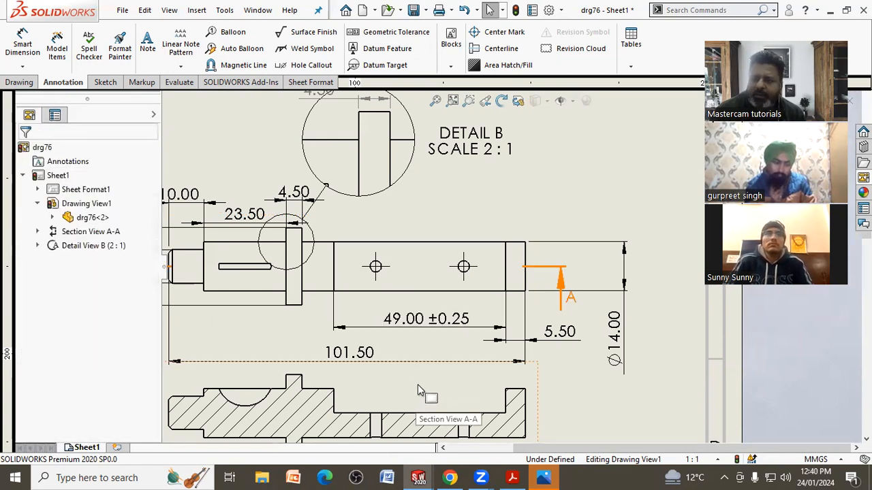
Give the collar width dimension in detail view B a Limit tolerance of +0.20 and -0.10 mm
{"action": "mouse_move", "coordinate": [401, 335]}
{"action": "middle_mouse_down"}
{"action": "mouse_move", "coordinate": [518, 313]}
{"action": "mouse_move", "coordinate": [531, 321]}
{"action": "middle_mouse_up"}
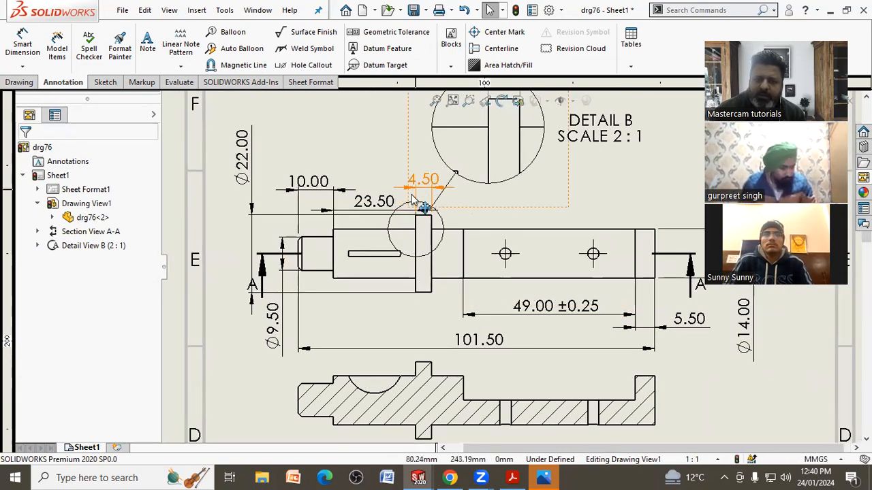
{"action": "key", "text": "f"}
{"action": "scroll", "coordinate": [451, 188], "scroll_direction": "down", "scroll_amount": 2}
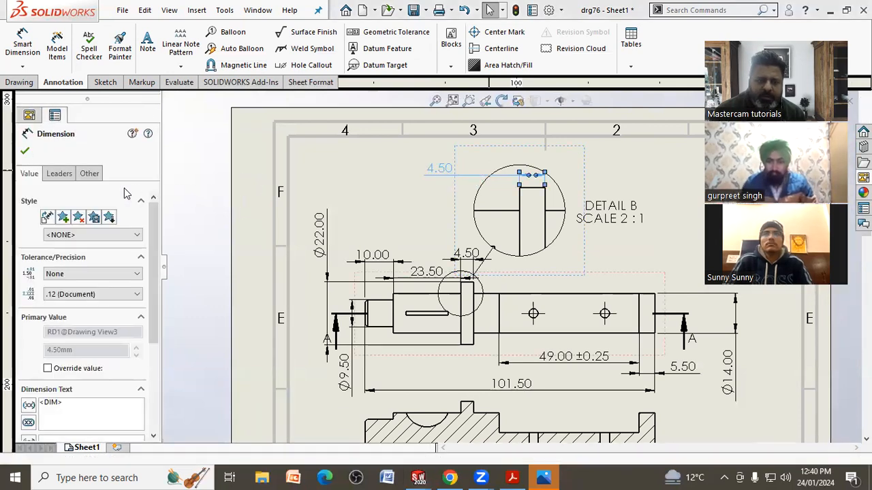
{"action": "left_click", "coordinate": [64, 171]}
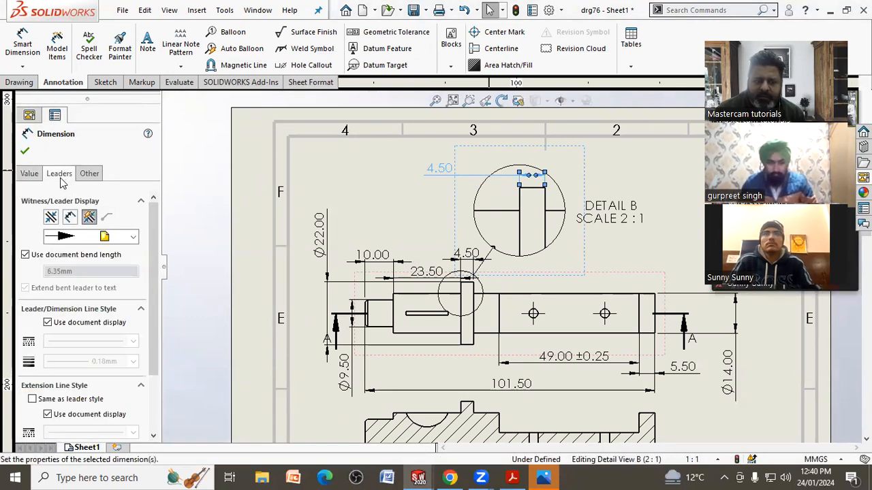
{"action": "left_click", "coordinate": [29, 174]}
{"action": "left_click", "coordinate": [87, 277]}
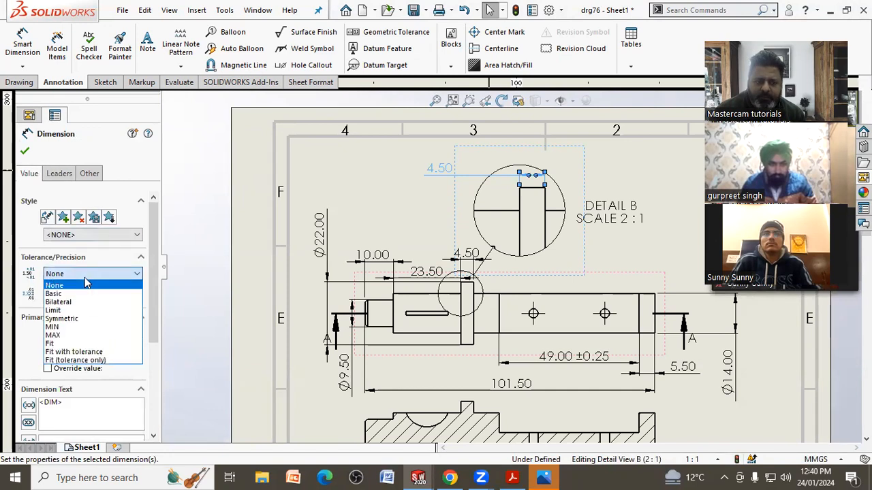
{"action": "left_click", "coordinate": [71, 311]}
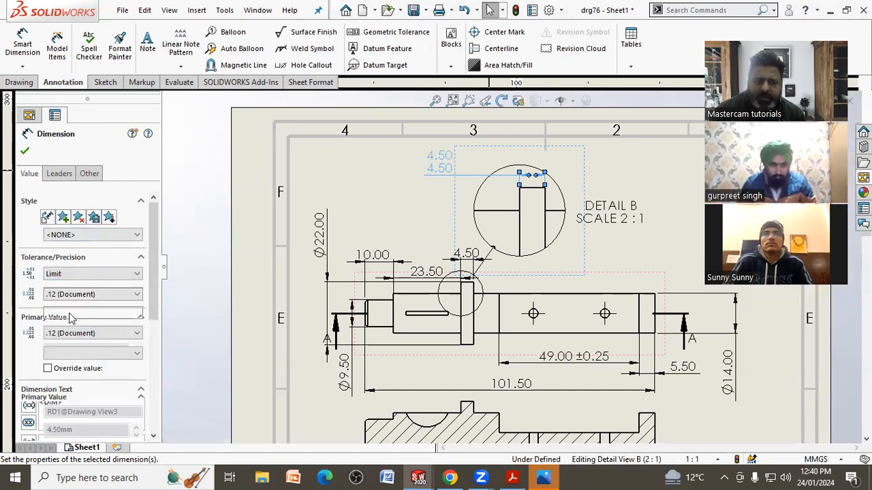
{"action": "type", "text": ".2"}
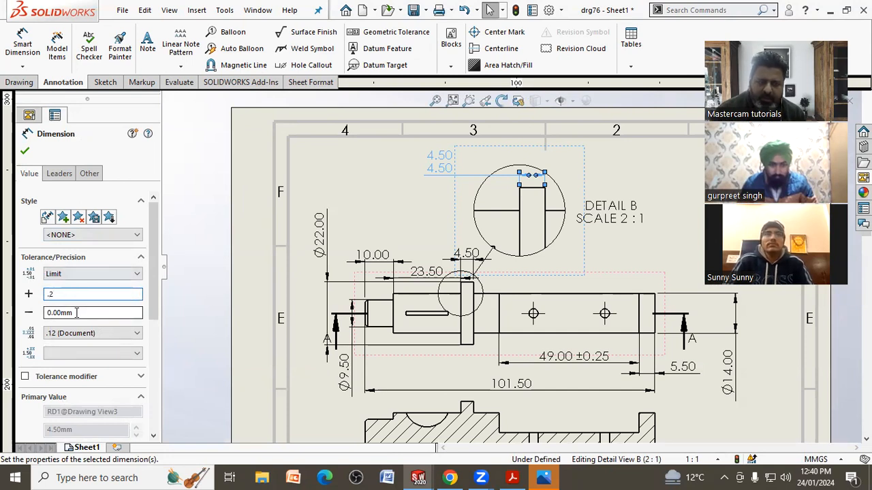
{"action": "type", "text": ".1"}
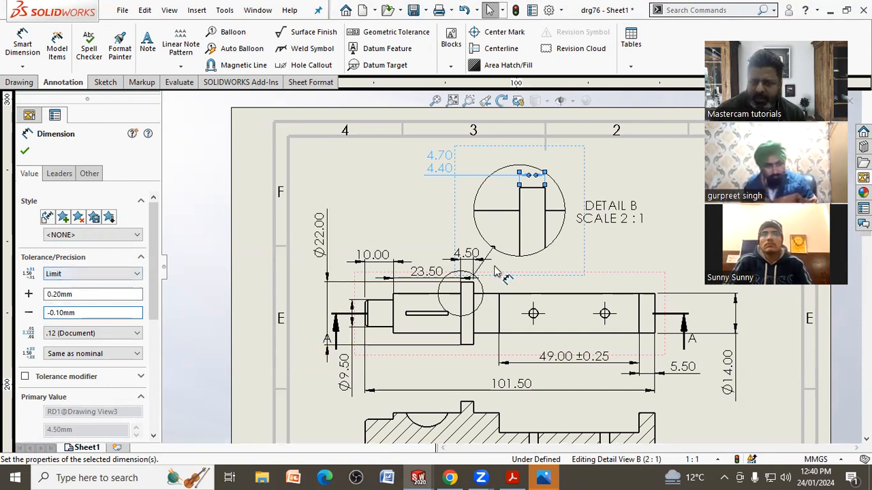
{"action": "left_click", "coordinate": [394, 198]}
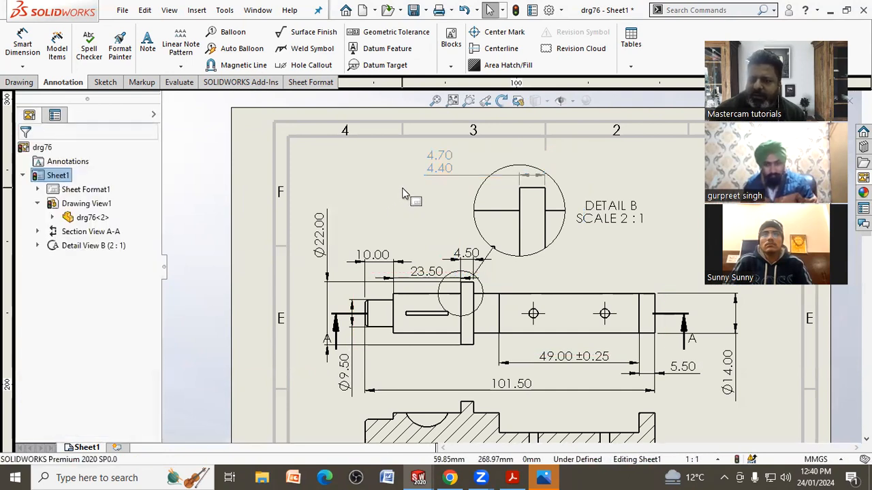
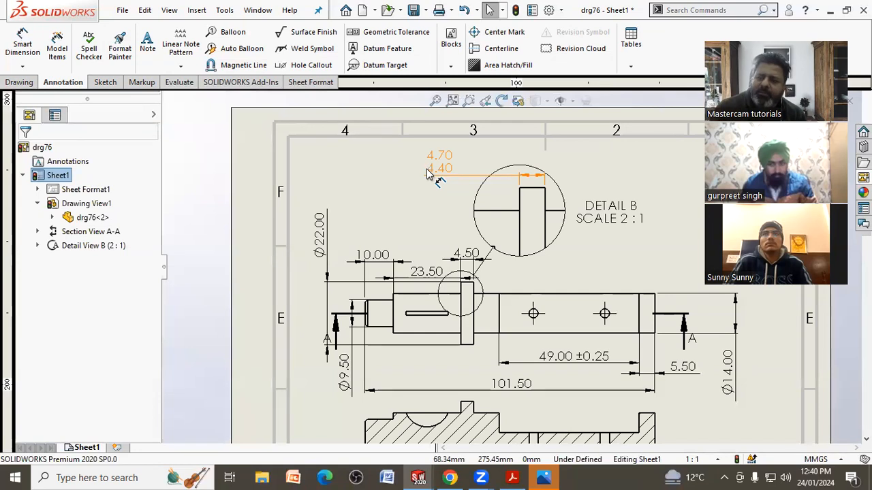
Move detail view B up and to the right of its detail circle, and move section view A-A lower on the sheet
{"action": "left_click_drag", "start_coordinate": [604, 184], "coordinate": [631, 165]}
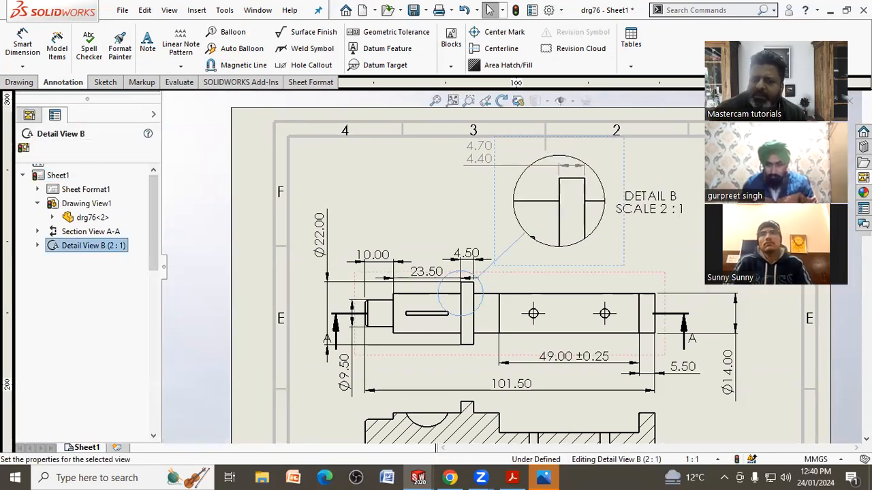
{"action": "left_click", "coordinate": [406, 190]}
{"action": "scroll", "coordinate": [407, 192], "scroll_direction": "up", "scroll_amount": 3}
{"action": "scroll", "coordinate": [542, 264], "scroll_direction": "down", "scroll_amount": 1}
{"action": "middle_click_drag", "start_coordinate": [537, 255], "coordinate": [532, 177]}
{"action": "left_click_drag", "start_coordinate": [603, 380], "coordinate": [606, 416]}
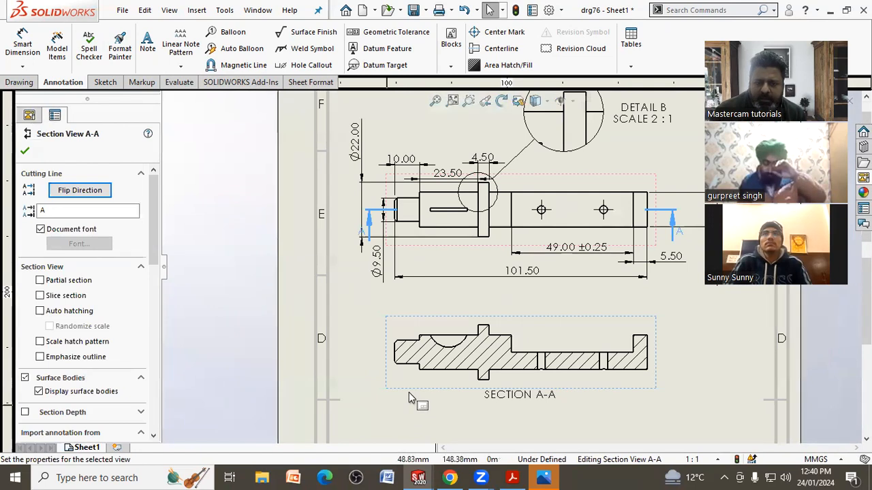
Check the keyway callout in the reference PDF and place a leader note on the keyway arc in section view A-A
{"action": "scroll", "coordinate": [408, 392], "scroll_direction": "down", "scroll_amount": 2}
{"action": "left_click", "coordinate": [512, 478]}
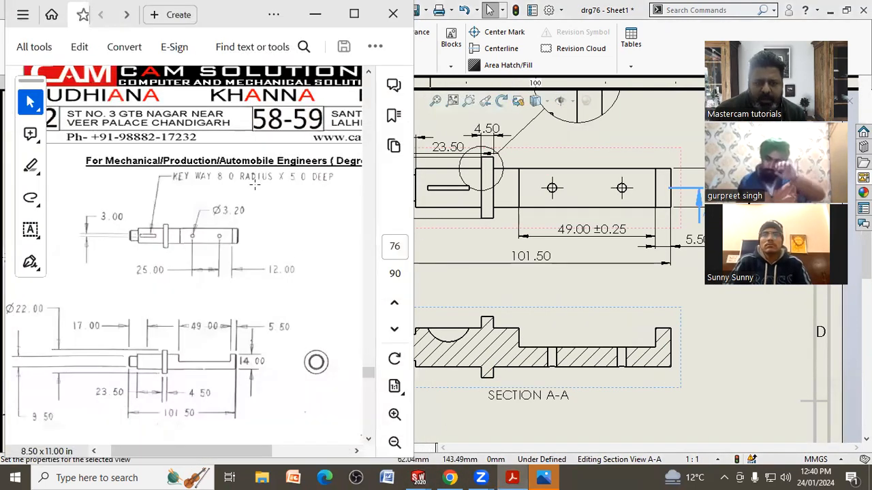
{"action": "left_click", "coordinate": [609, 301]}
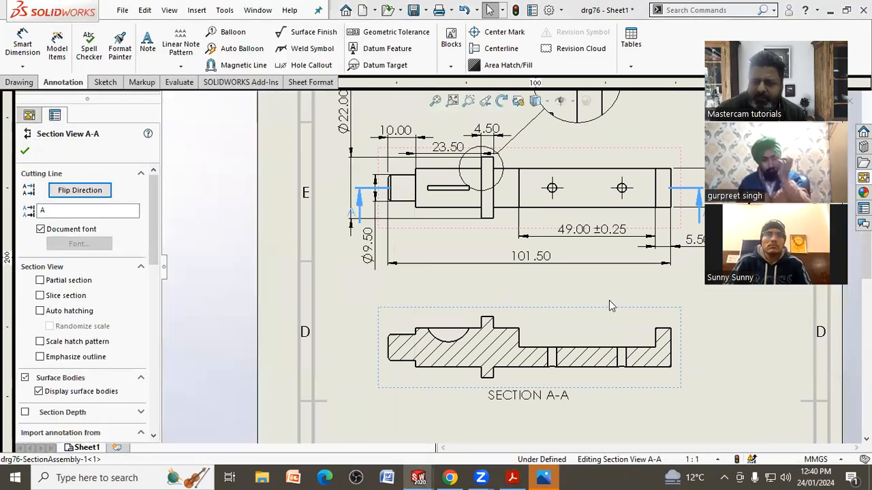
{"action": "scroll", "coordinate": [609, 300], "scroll_direction": "up", "scroll_amount": 3}
{"action": "scroll", "coordinate": [521, 256], "scroll_direction": "down", "scroll_amount": 1}
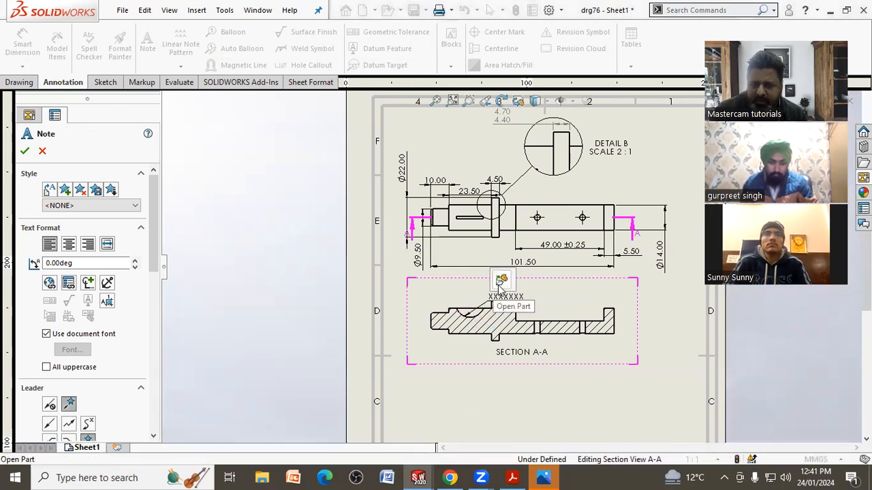
{"action": "scroll", "coordinate": [429, 307], "scroll_direction": "down", "scroll_amount": 2}
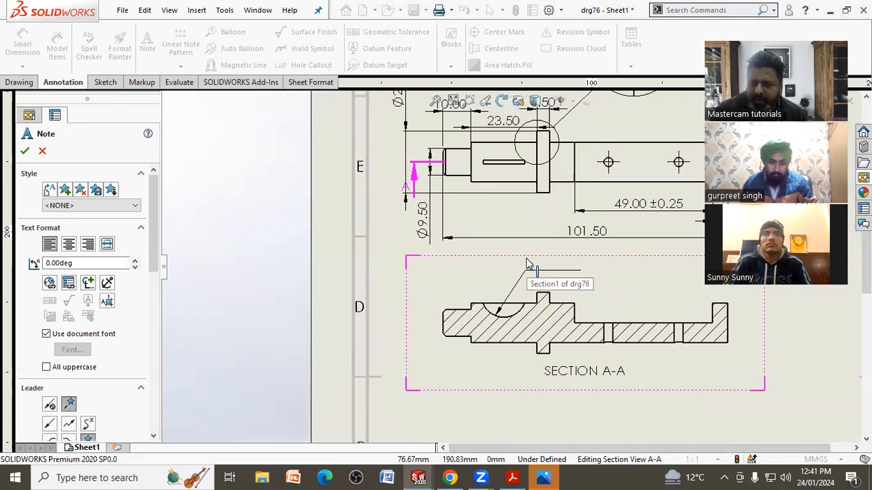
{"action": "left_click", "coordinate": [531, 262]}
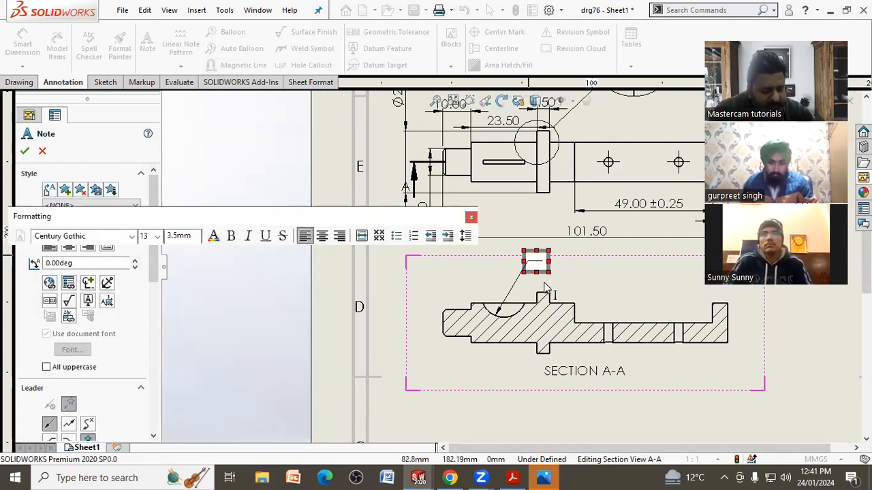
Enter "key way 8 DEEP" as the text of the keyway leader note
{"action": "left_click", "coordinate": [512, 477]}
{"action": "left_click", "coordinate": [512, 477]}
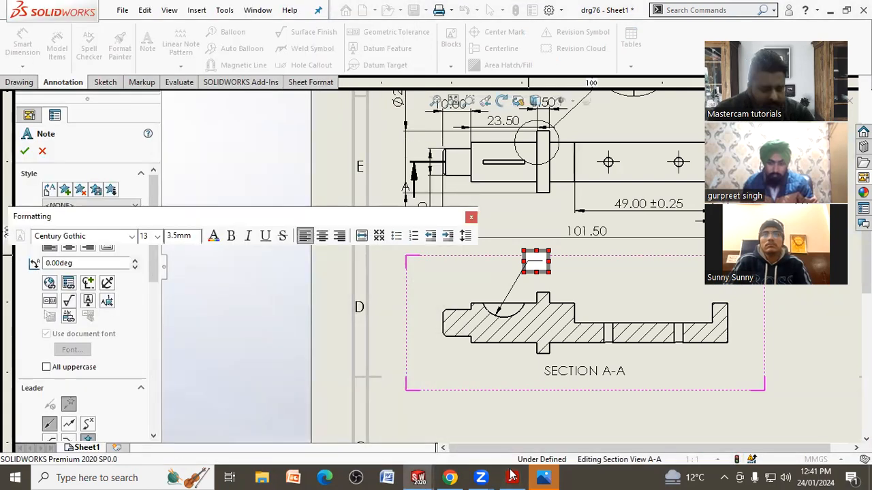
{"action": "type", "text": "ey way 8 deep"}
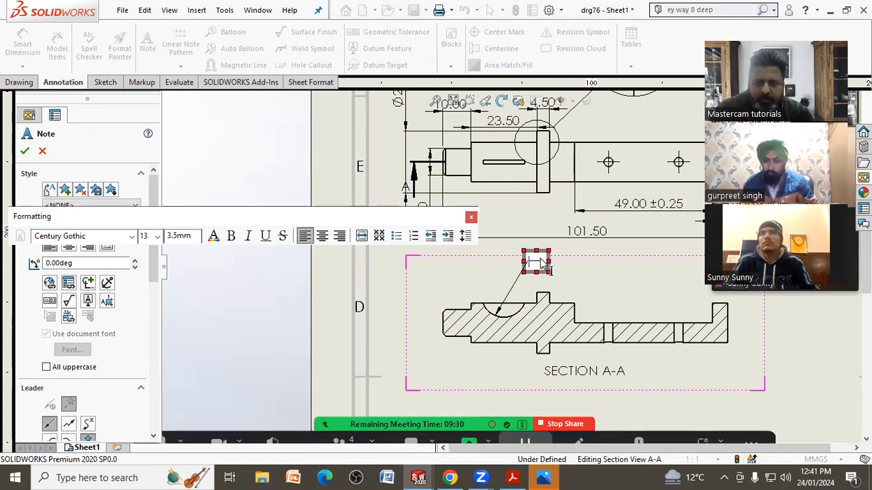
{"action": "type", "text": "key"}
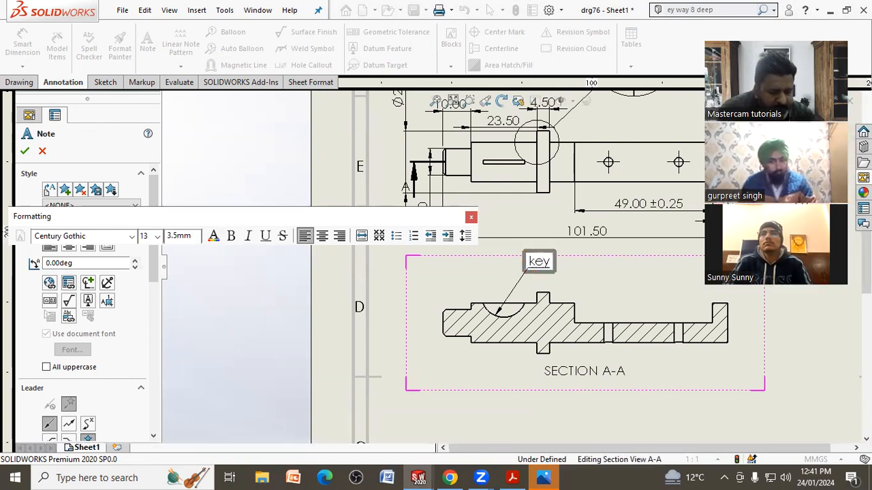
{"action": "type", "text": " way 8 DEEP"}
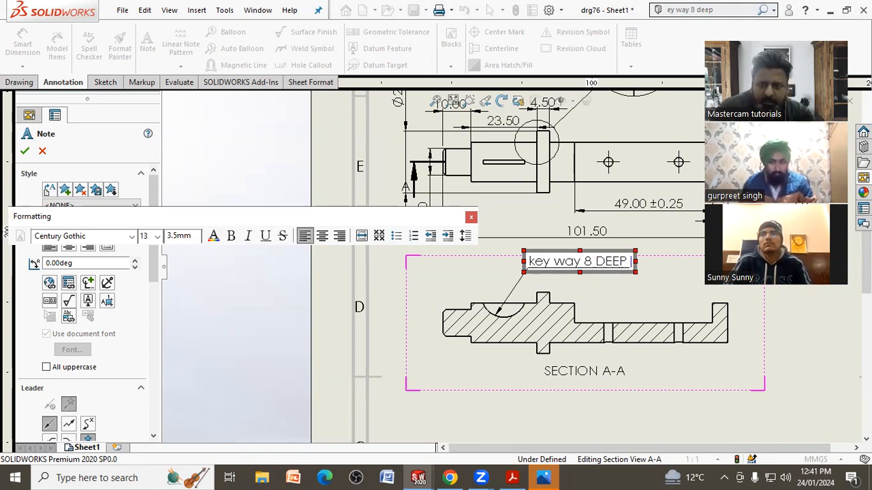
Recheck the reference PDF and insert "RADIUS X 5" before "DEEP" in the keyway note
{"action": "left_click", "coordinate": [513, 477]}
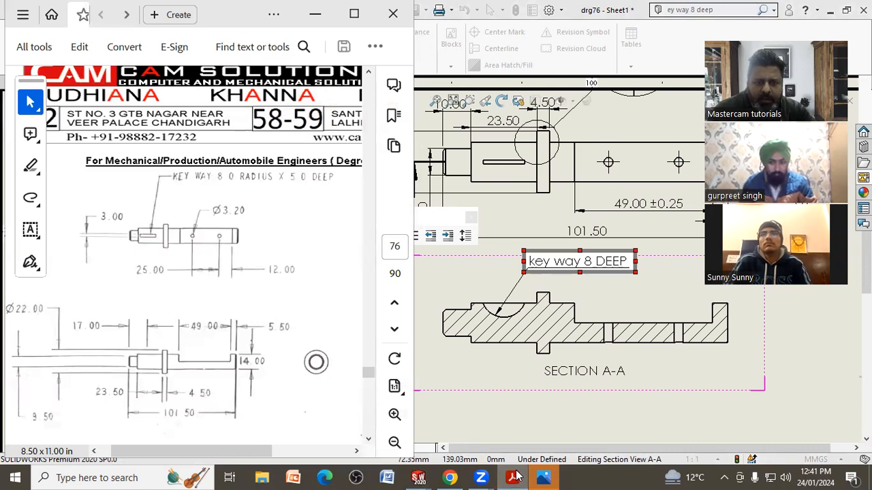
{"action": "left_click", "coordinate": [516, 476]}
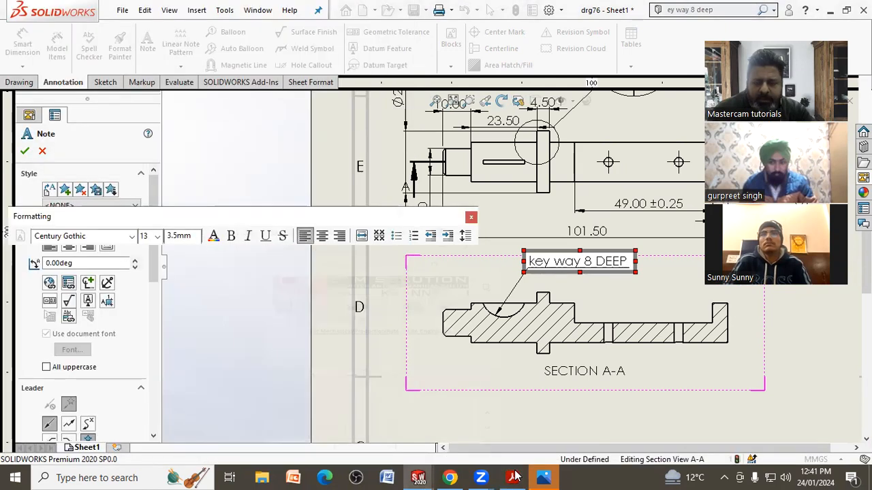
{"action": "left_click", "coordinate": [598, 264]}
{"action": "type", "text": "RAD"}
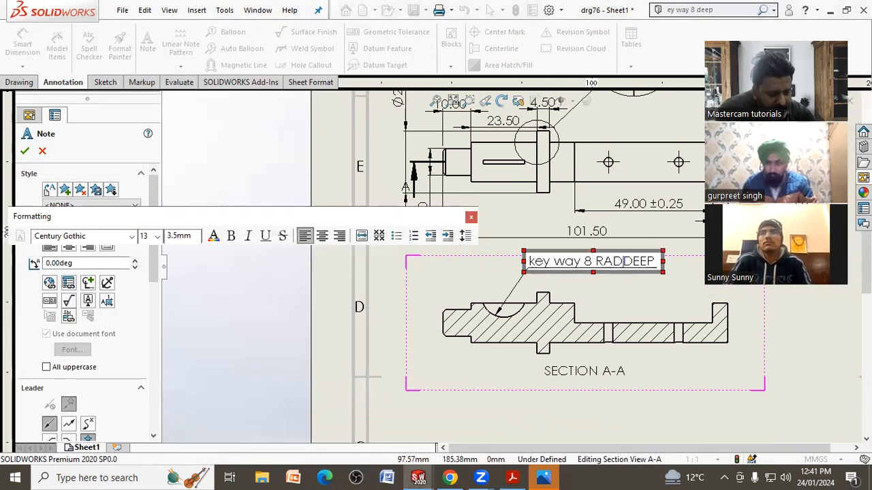
{"action": "type", "text": "IUS X"}
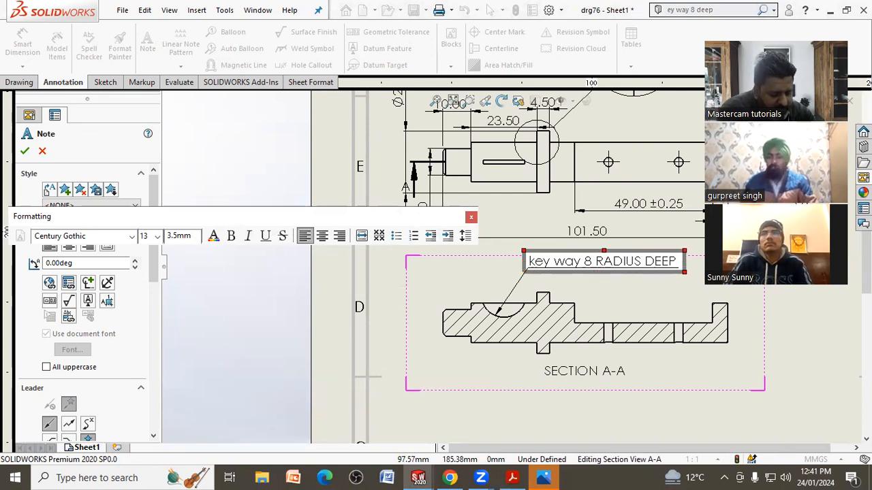
{"action": "type", "text": " 5"}
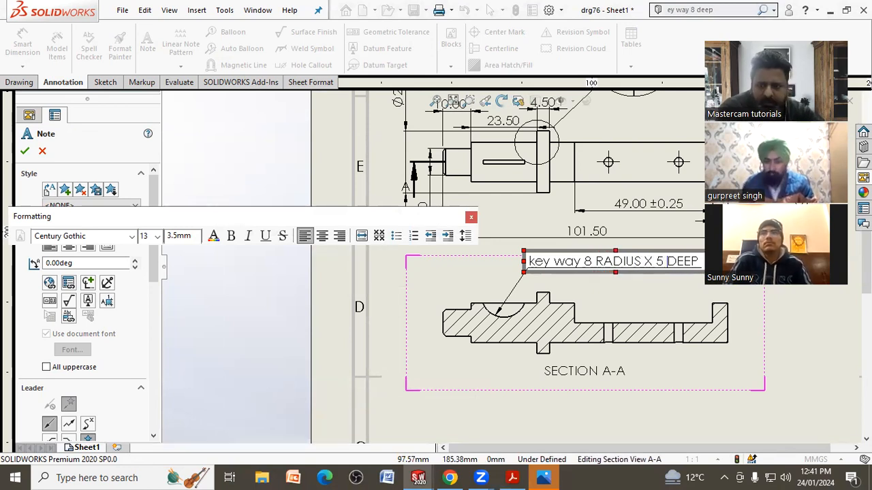
Replace the lowercase "key way" in the note with "KEY WAY" in capitals
{"action": "left_click_drag", "start_coordinate": [553, 270], "coordinate": [519, 272]}
{"action": "key", "text": "BackSpace"}
{"action": "type", "text": "KET"}
{"action": "key", "text": "BackSpace"}
{"action": "type", "text": "Y"}
{"action": "key", "text": "Delete"}
{"action": "key", "text": "Delete"}
{"action": "key", "text": "Delete"}
{"action": "key", "text": "Delete"}
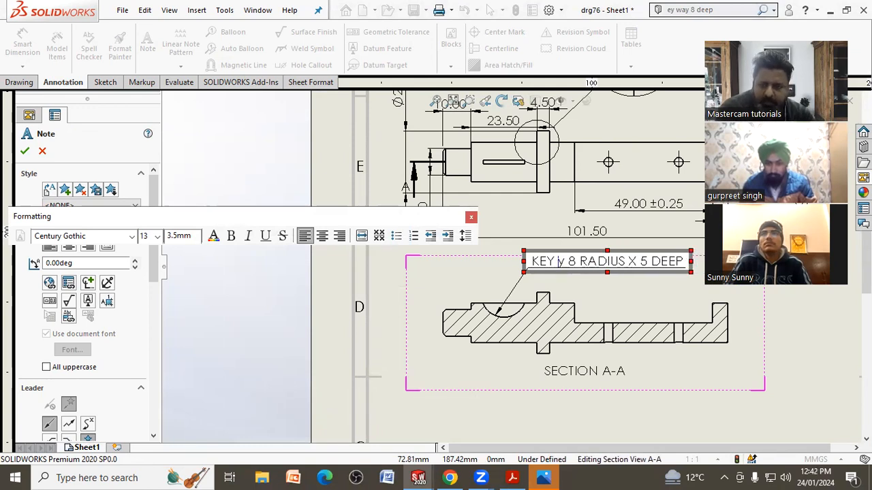
{"action": "type", "text": "WAY"}
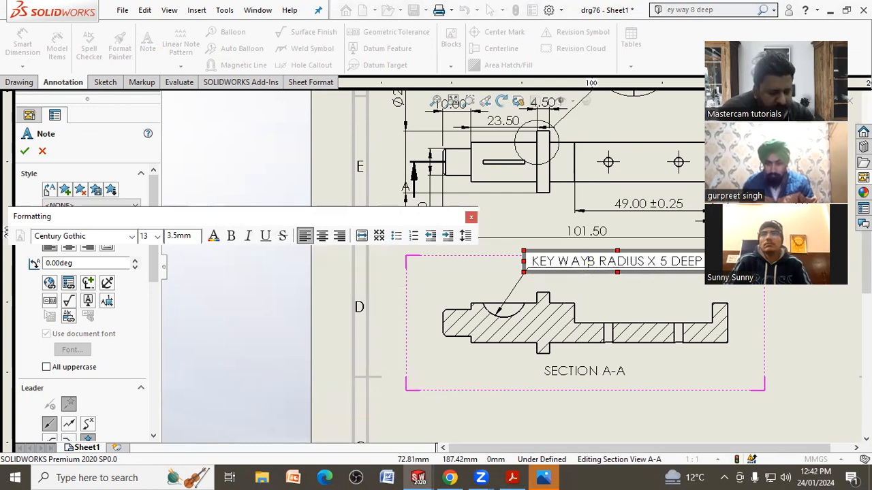
Finish the keyway note and shift it slightly so it sits between the top view and section view A-A
{"action": "left_click", "coordinate": [493, 295]}
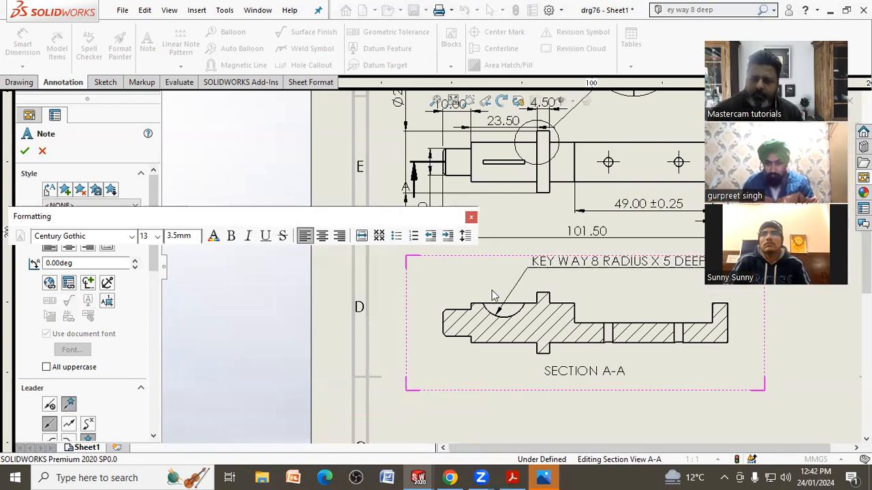
{"action": "scroll", "coordinate": [491, 295], "scroll_direction": "up", "scroll_amount": 3}
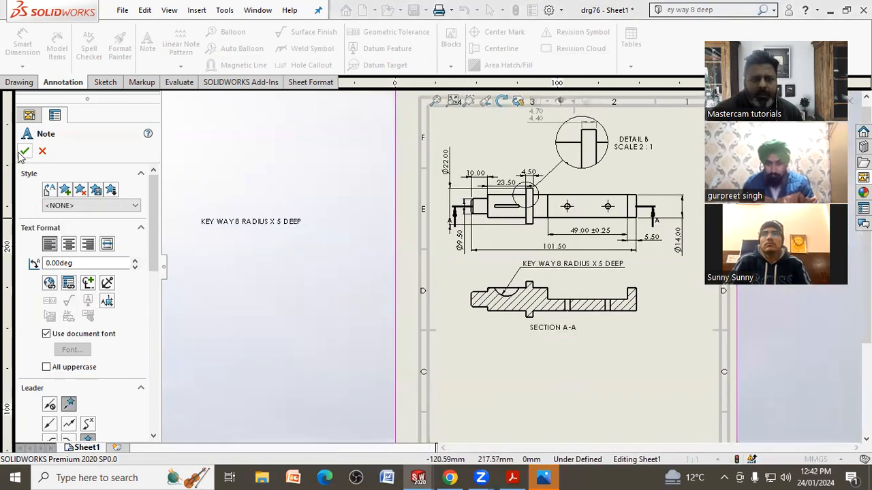
{"action": "key", "text": "Escape"}
{"action": "mouse_move", "coordinate": [586, 270]}
{"action": "left_mouse_down"}
{"action": "mouse_move", "coordinate": [551, 350]}
{"action": "mouse_move", "coordinate": [557, 355]}
{"action": "mouse_move", "coordinate": [586, 269]}
{"action": "left_mouse_up"}
{"action": "left_click", "coordinate": [572, 345]}
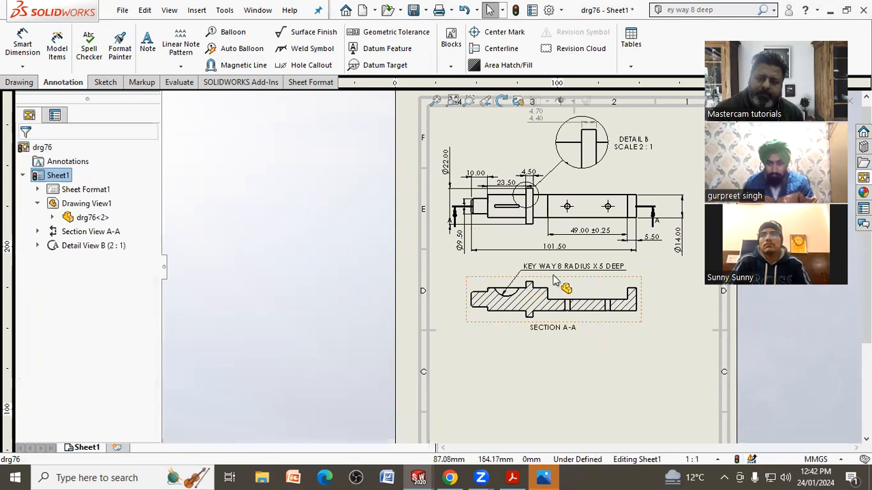
Refresh the model's available views, place the Current view below section A-A, and display it shaded
{"action": "scroll", "coordinate": [580, 251], "scroll_direction": "down", "scroll_amount": 1}
{"action": "scroll", "coordinate": [582, 266], "scroll_direction": "up", "scroll_amount": 2}
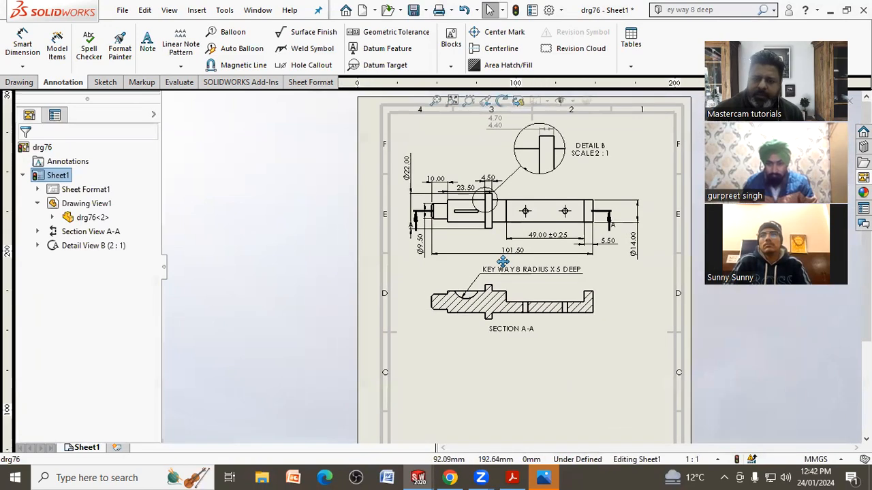
{"action": "scroll", "coordinate": [591, 283], "scroll_direction": "up", "scroll_amount": 2}
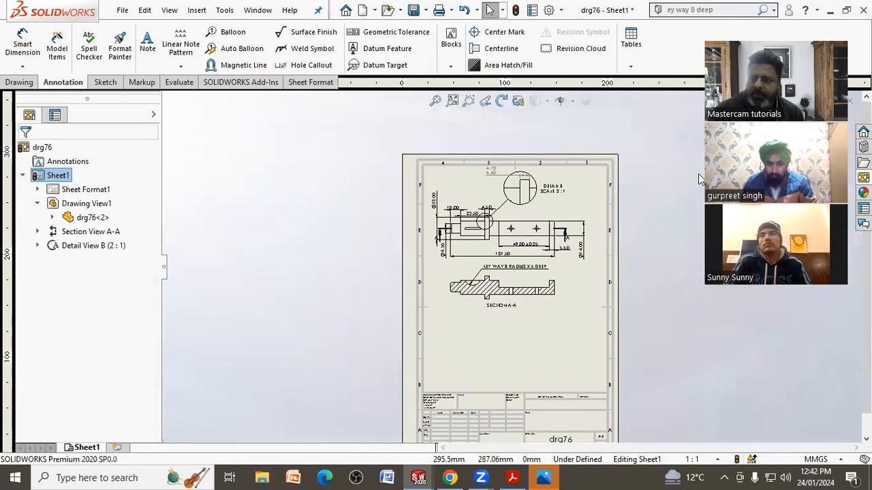
{"action": "left_click", "coordinate": [864, 177]}
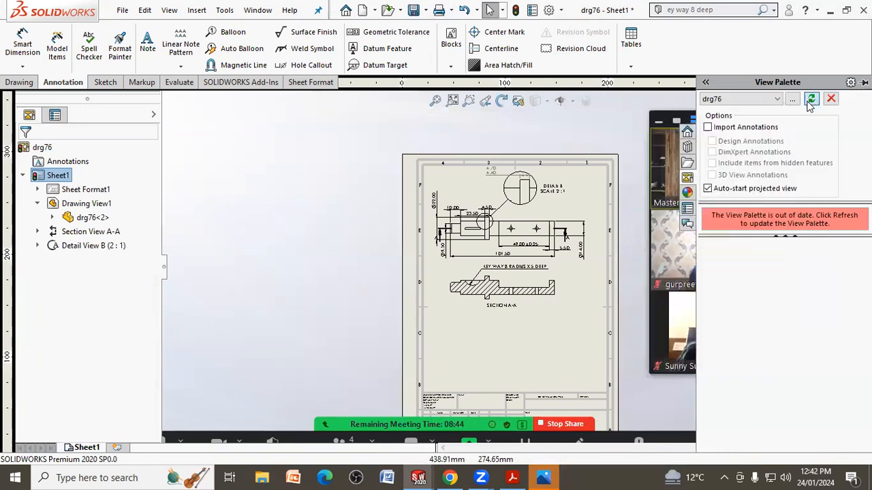
{"action": "scroll", "coordinate": [787, 307], "scroll_direction": "down", "scroll_amount": 1}
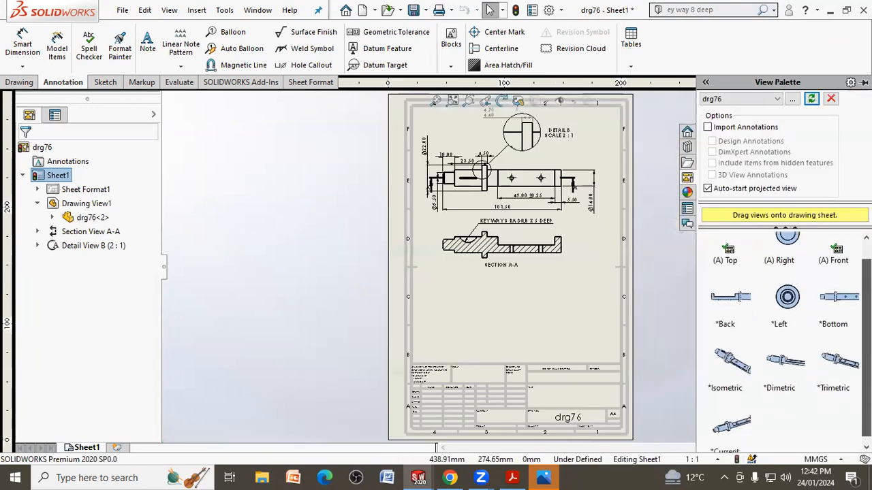
{"action": "left_click_drag", "start_coordinate": [752, 401], "coordinate": [470, 300]}
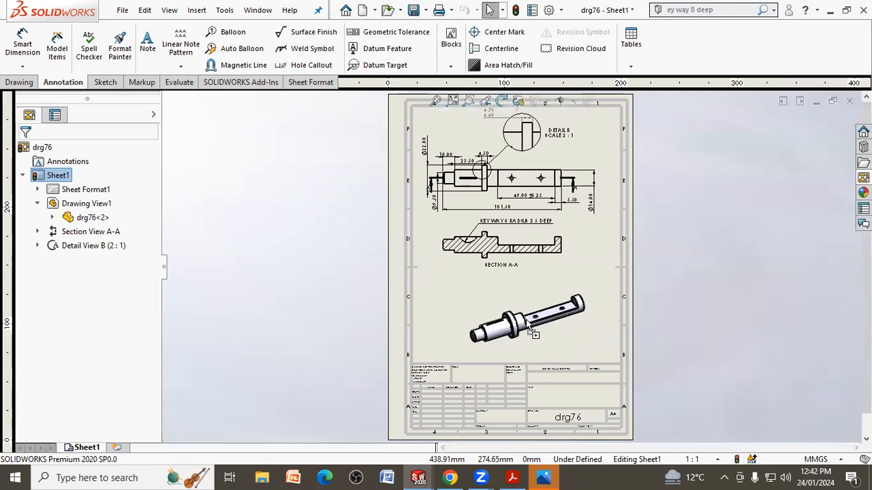
{"action": "mouse_move", "coordinate": [604, 160]}
{"action": "middle_mouse_down"}
{"action": "mouse_move", "coordinate": [517, 190]}
{"action": "mouse_move", "coordinate": [425, 176]}
{"action": "mouse_move", "coordinate": [490, 159]}
{"action": "middle_mouse_up"}
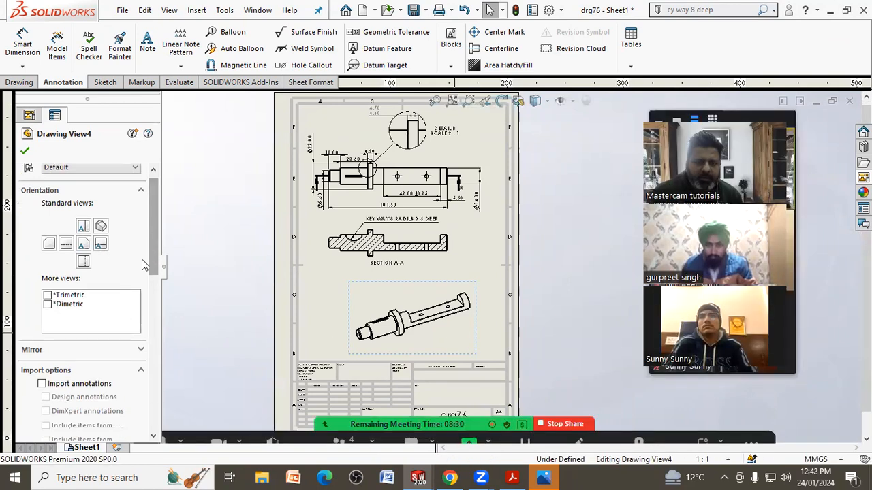
{"action": "scroll", "coordinate": [123, 272], "scroll_direction": "down", "scroll_amount": 5}
{"action": "left_click", "coordinate": [211, 295]}
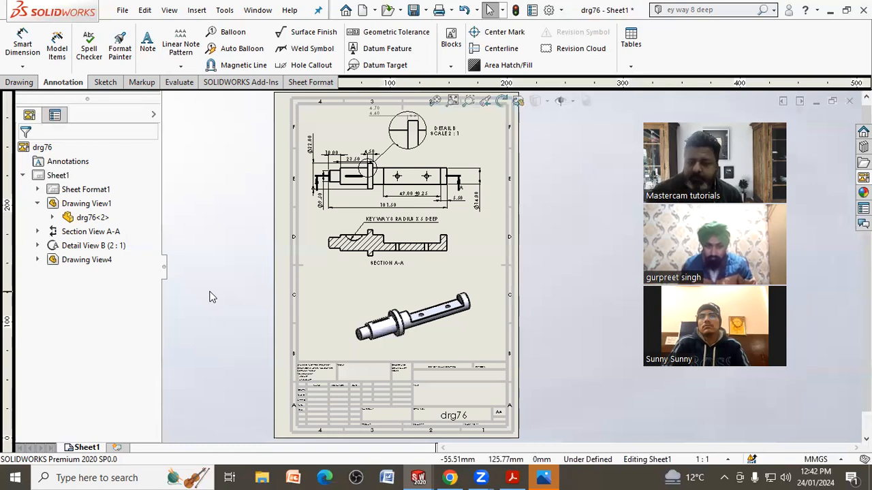
Start a detail view and draw its circle around the keyway end and collar of the shaded pictorial view
{"action": "left_click", "coordinate": [452, 101]}
{"action": "scroll", "coordinate": [584, 250], "scroll_direction": "down", "scroll_amount": 3}
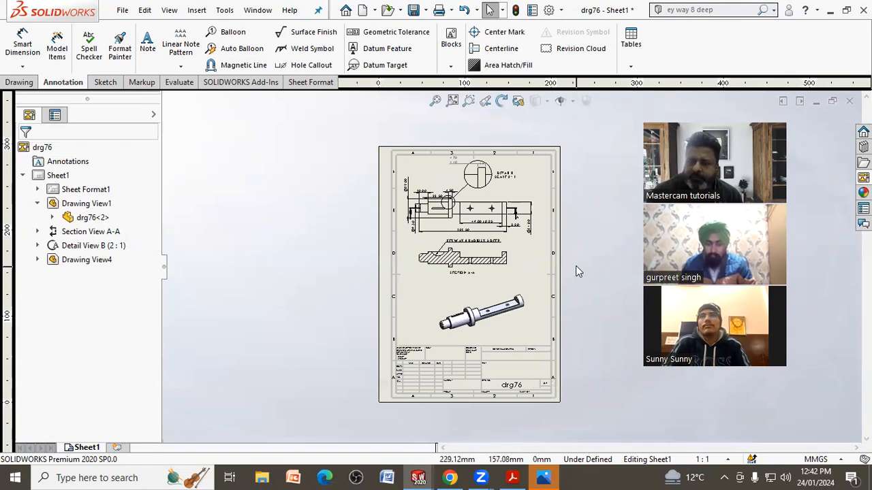
{"action": "scroll", "coordinate": [514, 320], "scroll_direction": "down", "scroll_amount": 2}
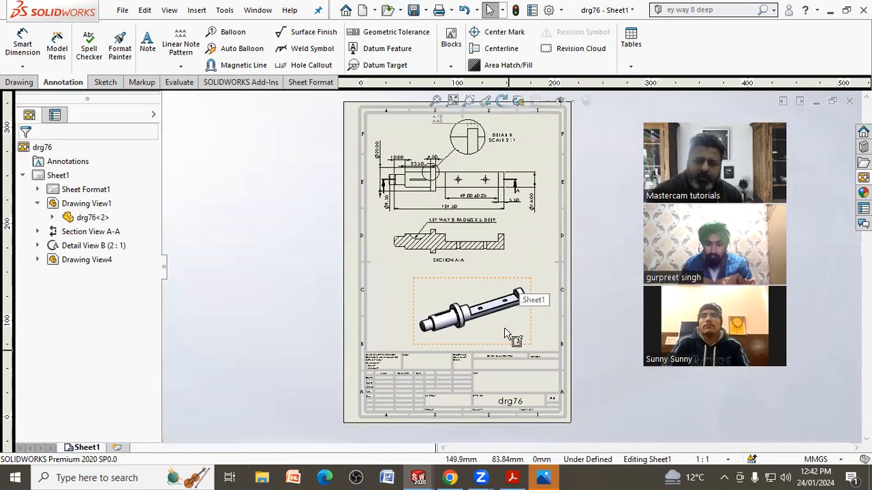
{"action": "scroll", "coordinate": [505, 333], "scroll_direction": "down", "scroll_amount": 1}
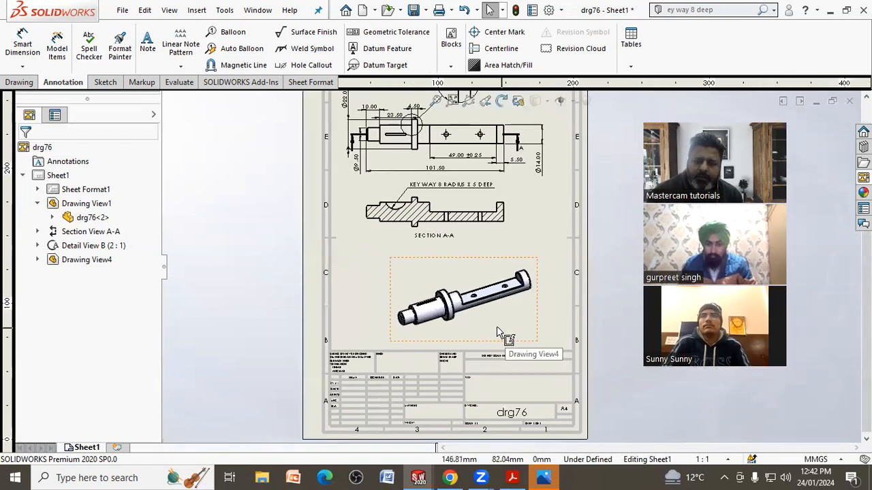
{"action": "left_click", "coordinate": [19, 81]}
{"action": "left_click", "coordinate": [179, 47]}
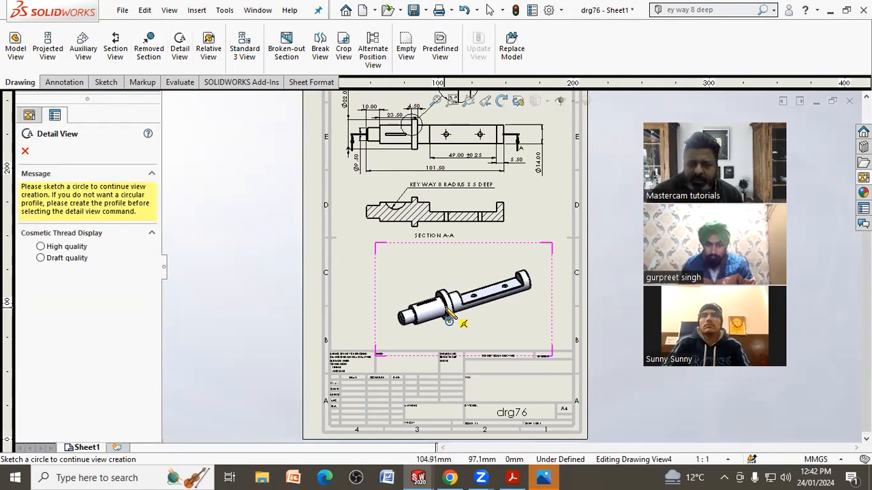
{"action": "left_click", "coordinate": [424, 311]}
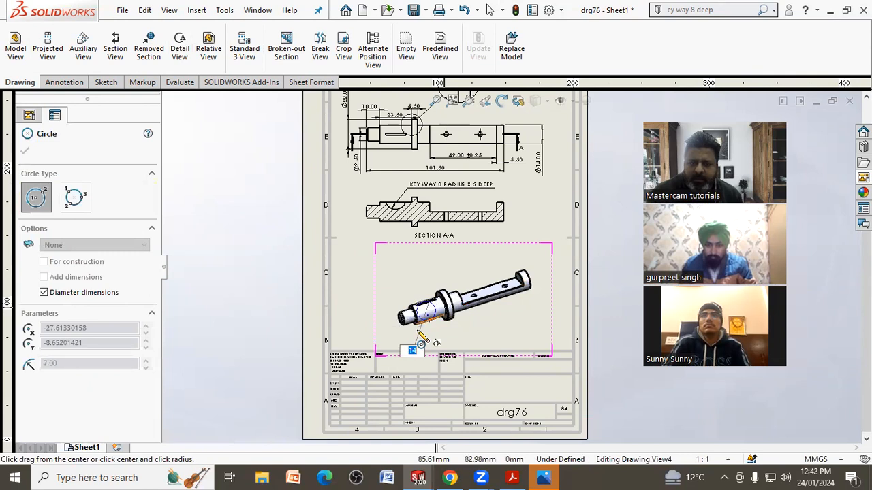
{"action": "left_click", "coordinate": [403, 334]}
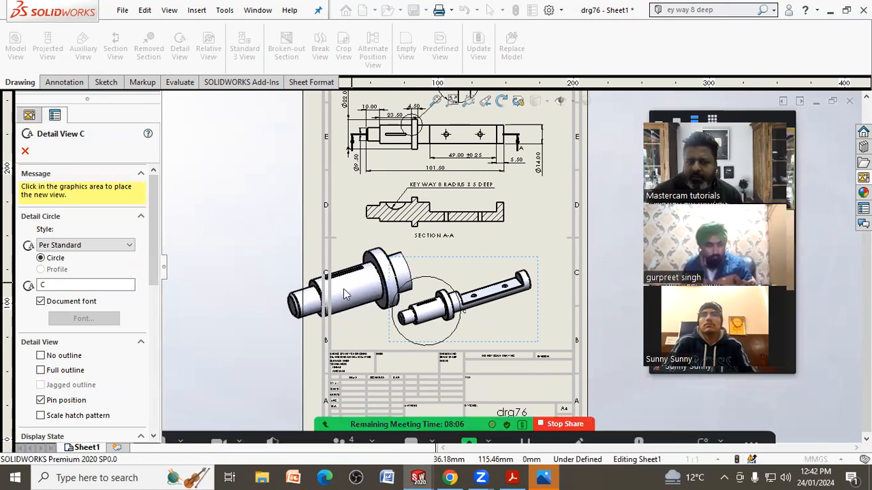
Place the 2:1 detail view left of the shaded pictorial view and shift both views right on the sheet
{"action": "left_click", "coordinate": [352, 278]}
{"action": "left_click", "coordinate": [26, 151]}
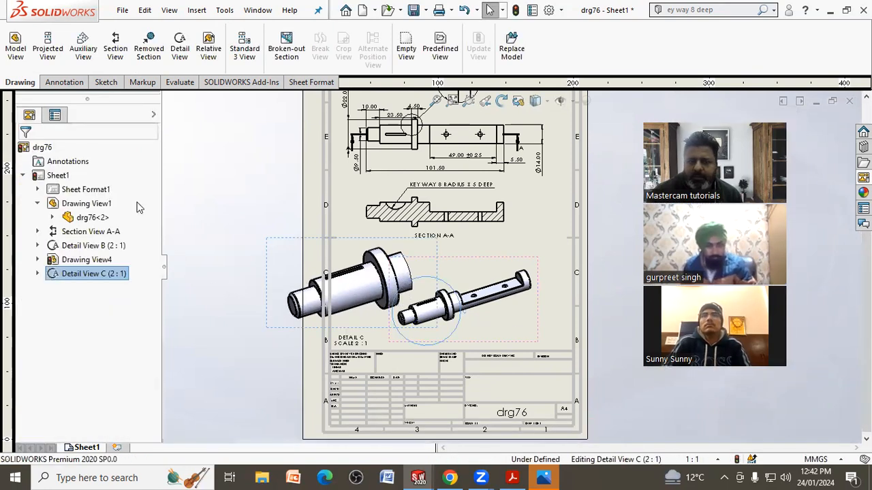
{"action": "left_click_drag", "start_coordinate": [537, 333], "coordinate": [566, 337]}
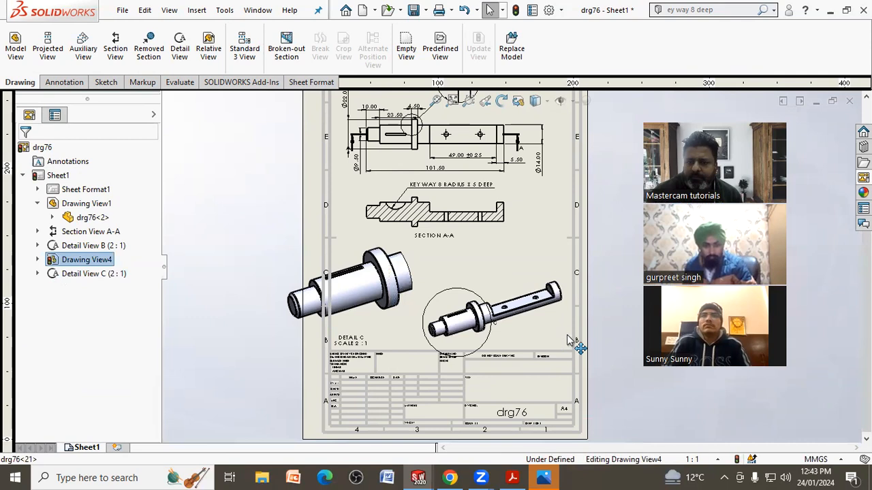
{"action": "left_click_drag", "start_coordinate": [402, 341], "coordinate": [442, 334]}
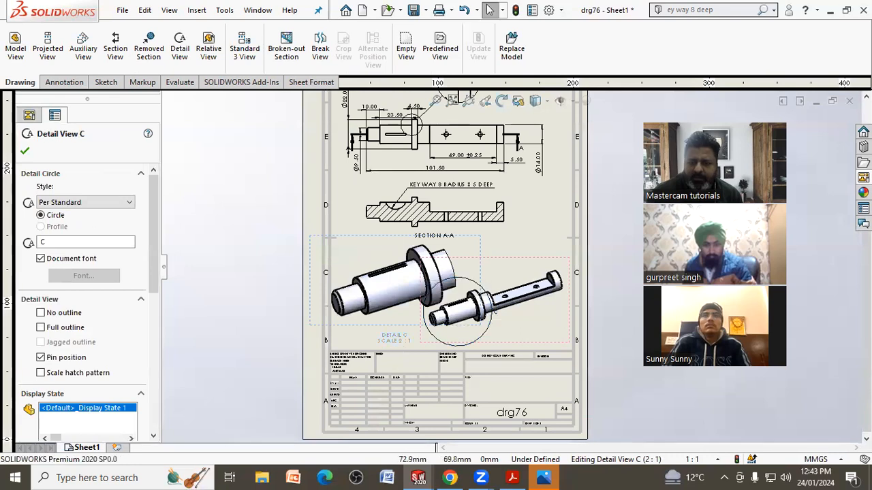
Remove detail view C by deleting its detail circle from the shaded pictorial view
{"action": "left_click", "coordinate": [396, 338]}
{"action": "left_click_drag", "start_coordinate": [152, 295], "coordinate": [145, 273]}
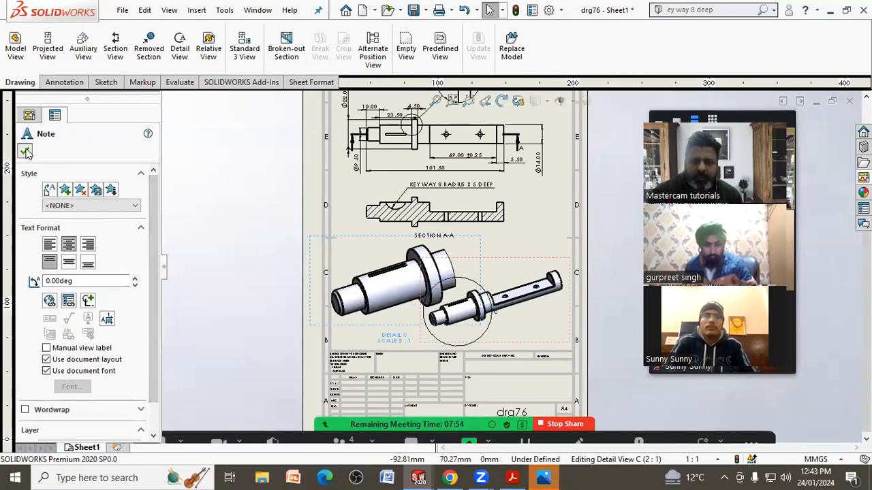
{"action": "left_click", "coordinate": [25, 152]}
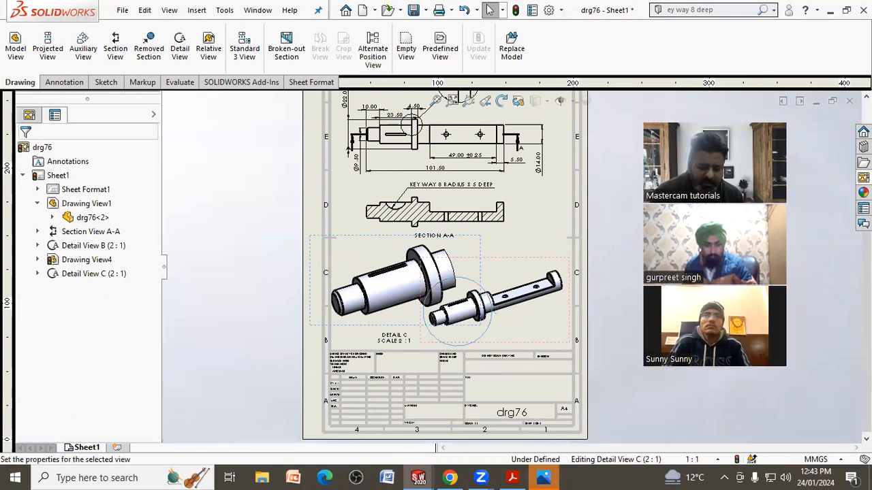
{"action": "left_click", "coordinate": [476, 293]}
{"action": "key", "text": "Delete"}
{"action": "left_click", "coordinate": [522, 194]}
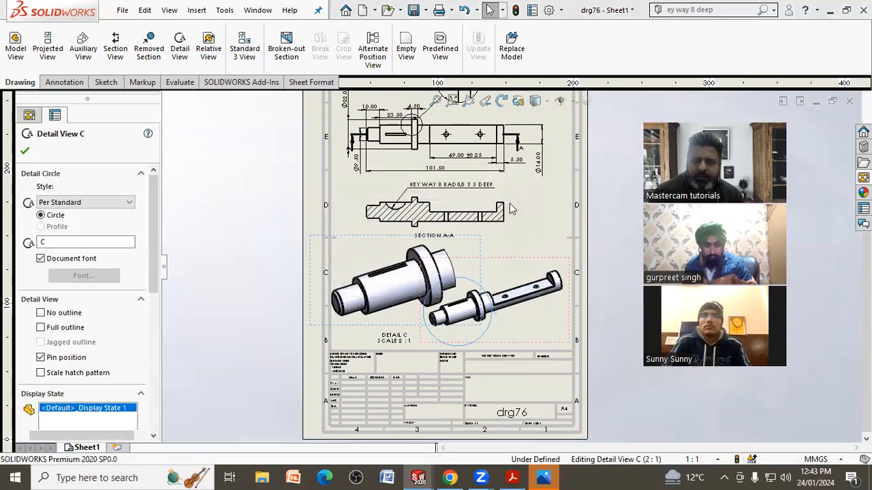
{"action": "scroll", "coordinate": [525, 218], "scroll_direction": "up", "scroll_amount": 2}
{"action": "scroll", "coordinate": [524, 218], "scroll_direction": "down", "scroll_amount": 2}
{"action": "scroll", "coordinate": [523, 214], "scroll_direction": "down", "scroll_amount": 1}
{"action": "middle_click_drag", "start_coordinate": [522, 217], "coordinate": [493, 258]}
{"action": "scroll", "coordinate": [494, 259], "scroll_direction": "up", "scroll_amount": 3}
Export the drawing as a PDF named drg76, updating its views before saving
{"action": "left_click", "coordinate": [452, 100]}
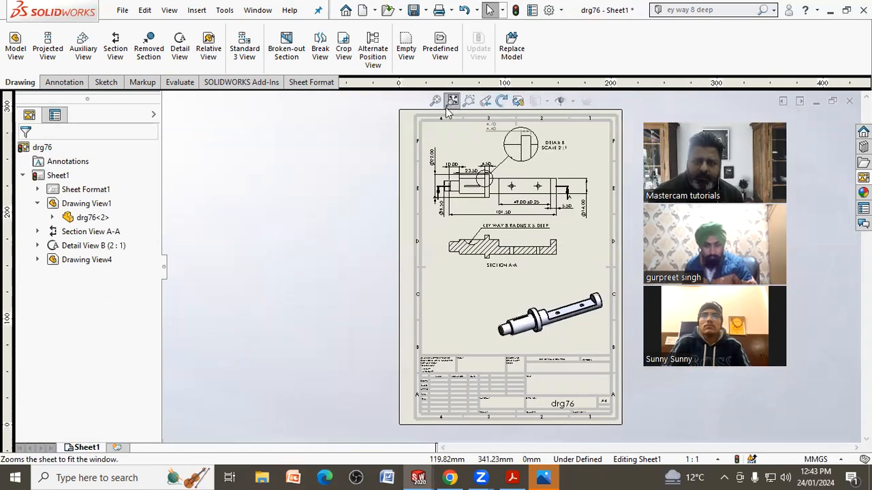
{"action": "left_click", "coordinate": [122, 10]}
{"action": "left_click", "coordinate": [148, 113]}
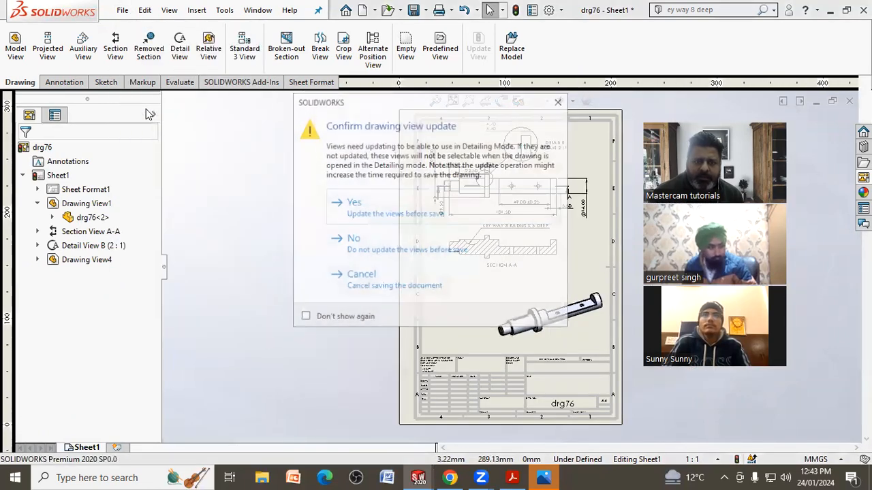
{"action": "left_click", "coordinate": [355, 204]}
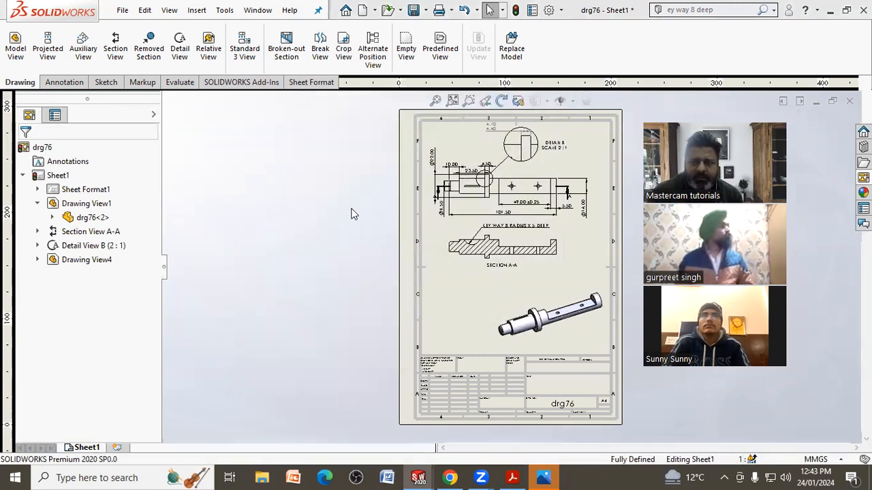
{"action": "left_click", "coordinate": [255, 287]}
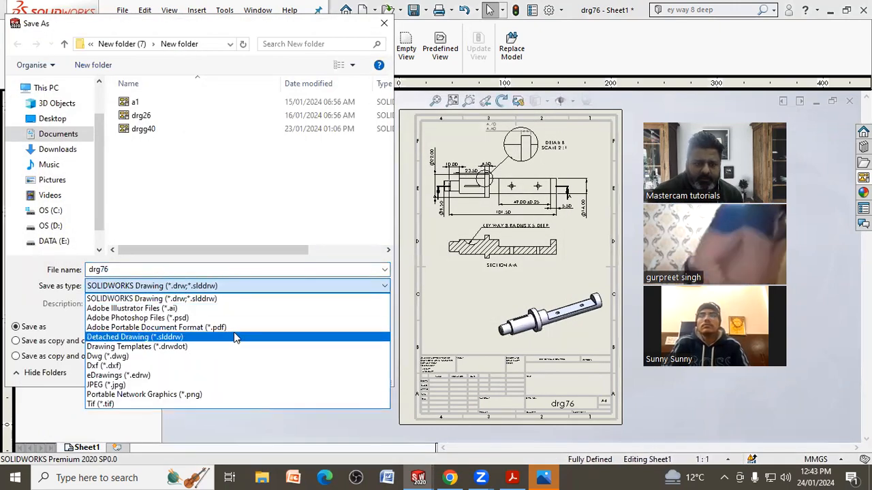
{"action": "left_click", "coordinate": [246, 333]}
{"action": "left_click", "coordinate": [289, 392]}
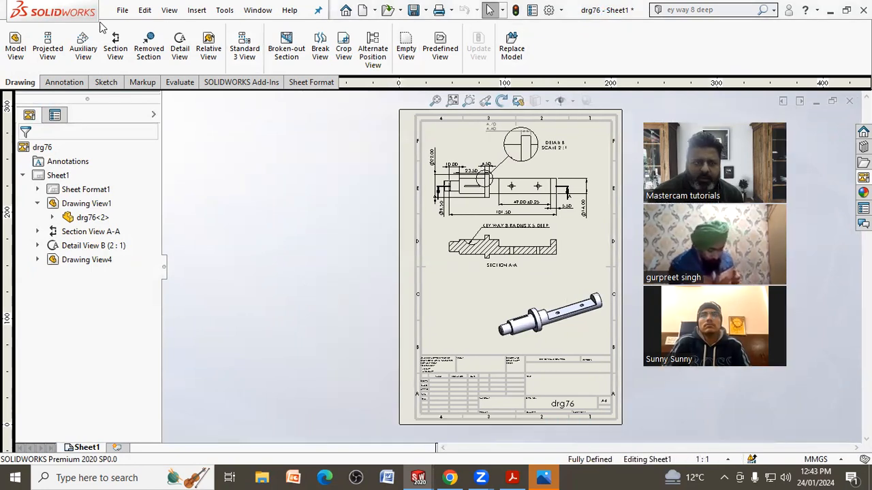
Try to package the drawing files with Pack and Go
{"action": "left_click", "coordinate": [122, 11]}
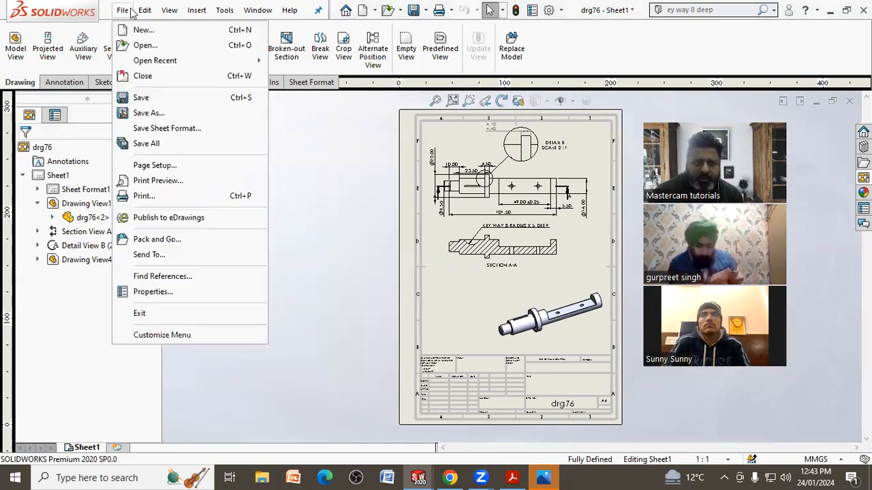
{"action": "left_click", "coordinate": [167, 243]}
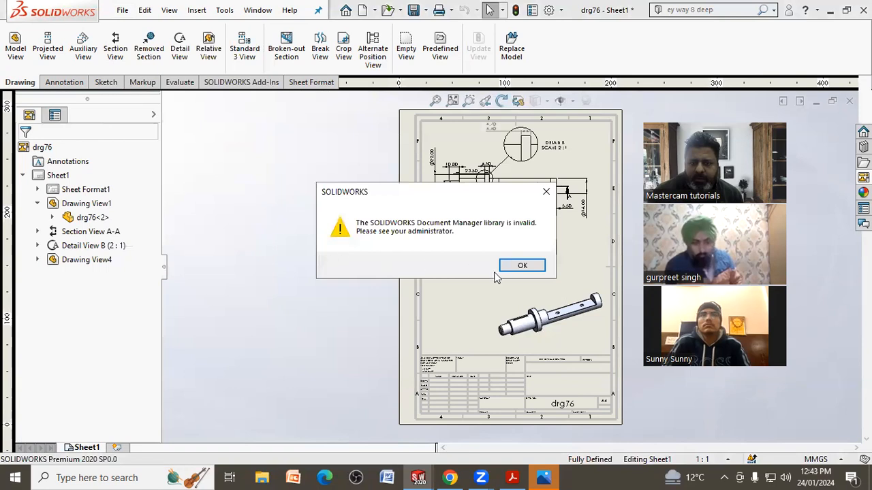
{"action": "left_click", "coordinate": [523, 266]}
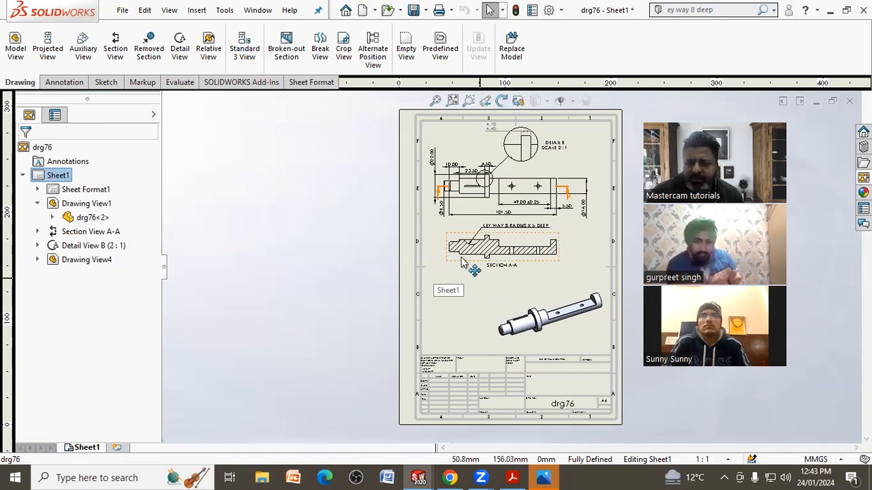
{"action": "key", "text": "z"}
{"action": "left_click", "coordinate": [453, 100]}
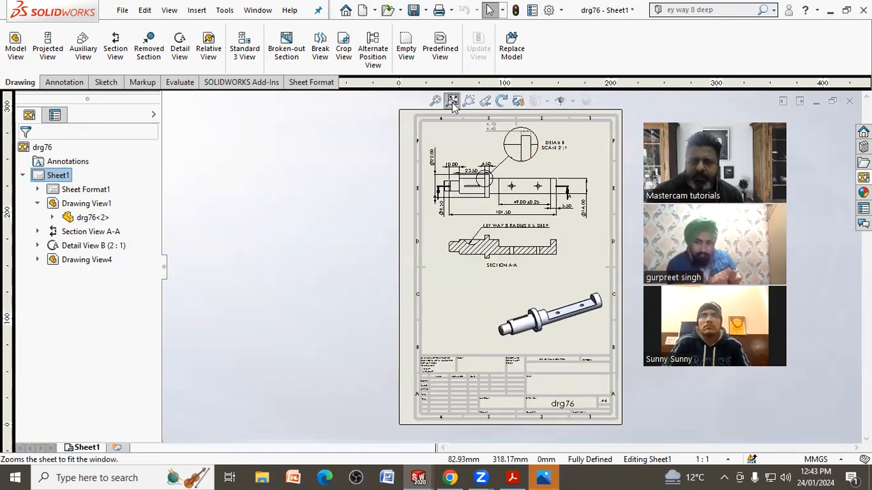
{"action": "key", "text": "z"}
{"action": "scroll", "coordinate": [582, 218], "scroll_direction": "down", "scroll_amount": 2}
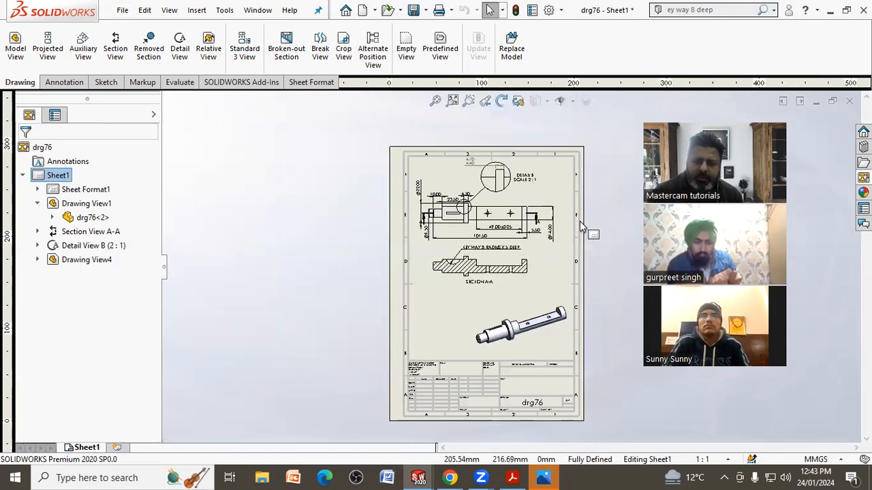
{"action": "left_click", "coordinate": [452, 100]}
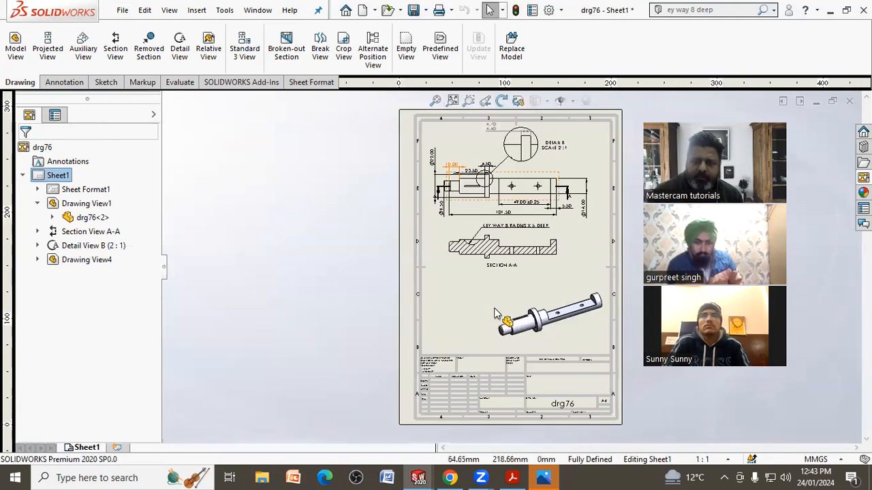
Review the sheet properties of Sheet1, including scale, projection type and sheet size, and close them unchanged
{"action": "right_click", "coordinate": [458, 289]}
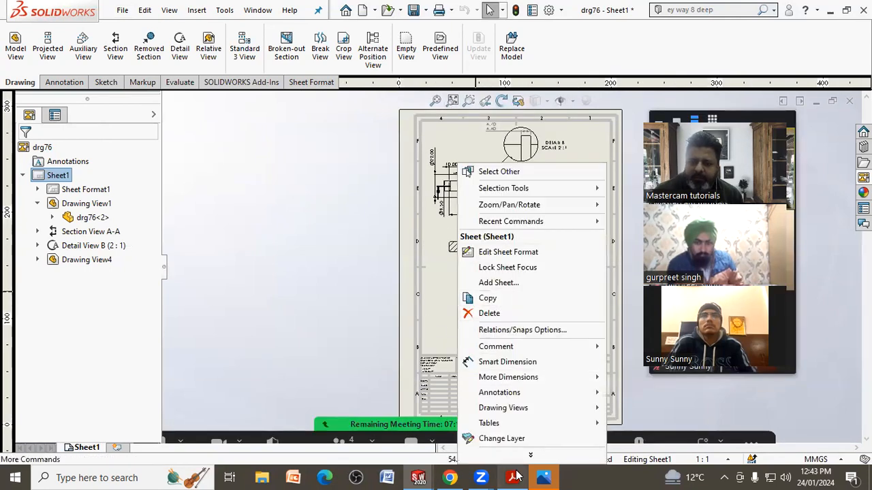
{"action": "left_click", "coordinate": [602, 352]}
{"action": "left_click", "coordinate": [598, 302]}
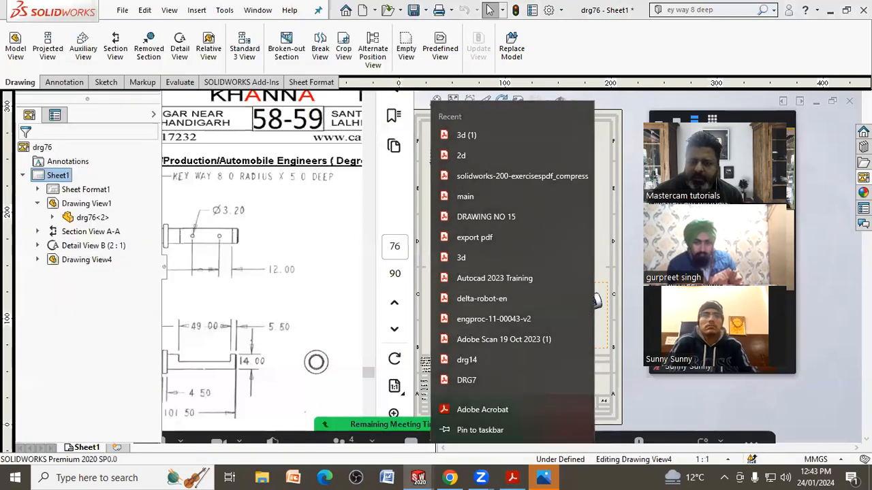
{"action": "left_click", "coordinate": [608, 219]}
{"action": "right_click", "coordinate": [457, 309]}
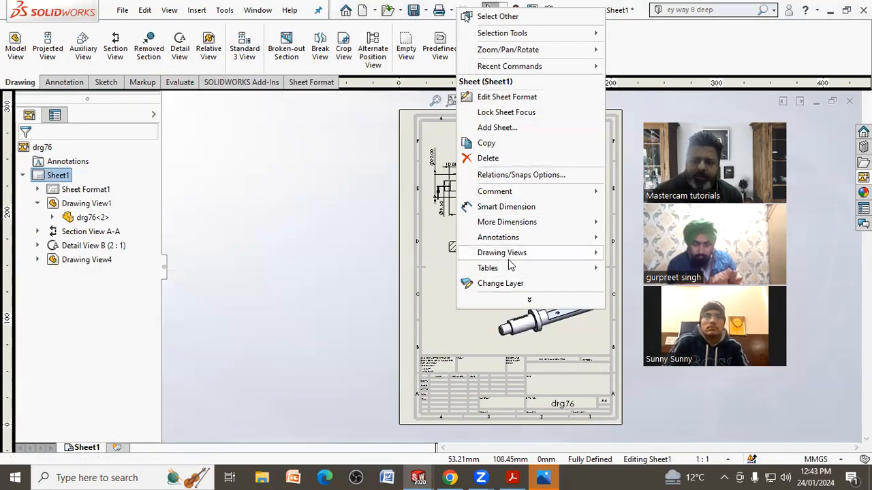
{"action": "left_click", "coordinate": [519, 301]}
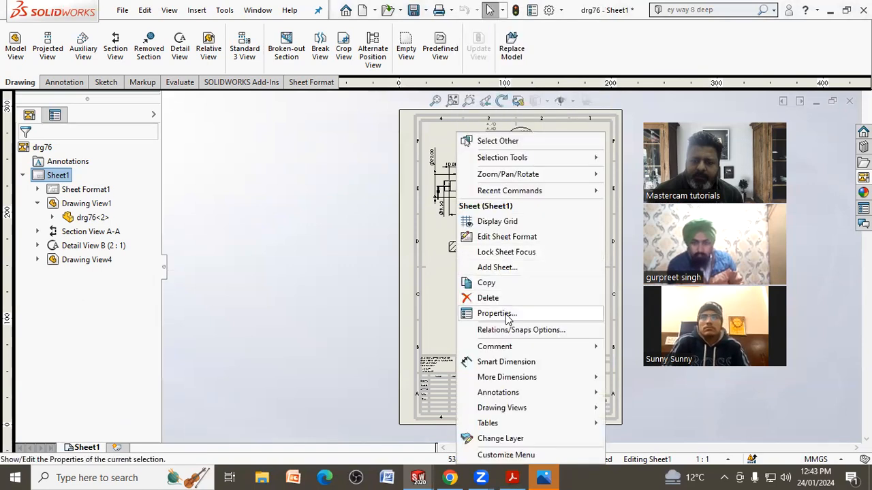
{"action": "left_click", "coordinate": [506, 311]}
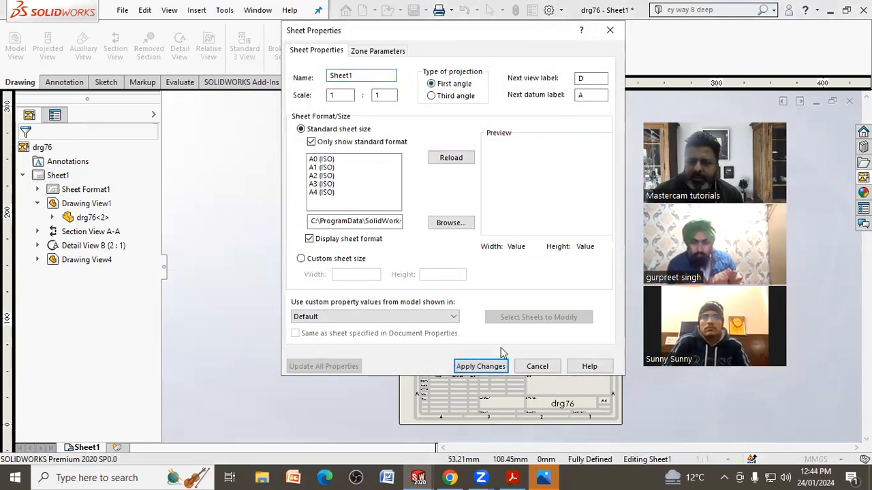
{"action": "left_click", "coordinate": [481, 367]}
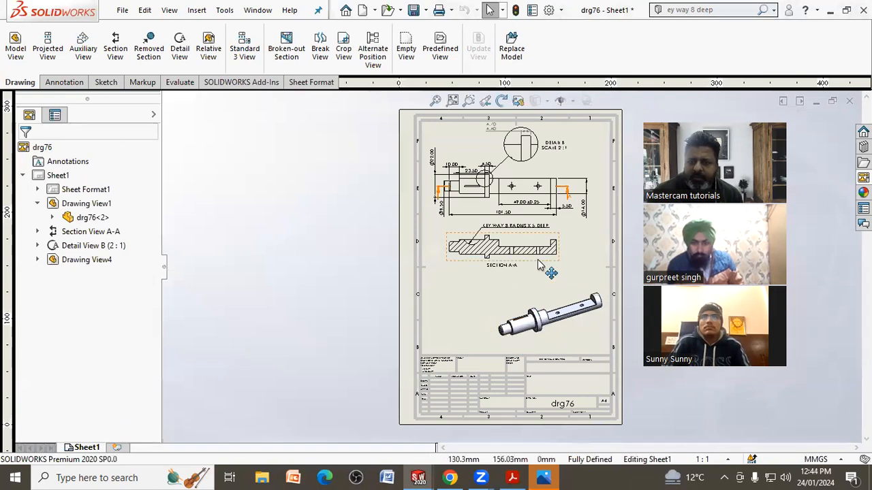
Project an end view from the top view and place it to the right of the shaft
{"action": "scroll", "coordinate": [536, 198], "scroll_direction": "down", "scroll_amount": 2}
{"action": "middle_click_drag", "start_coordinate": [531, 216], "coordinate": [502, 218]}
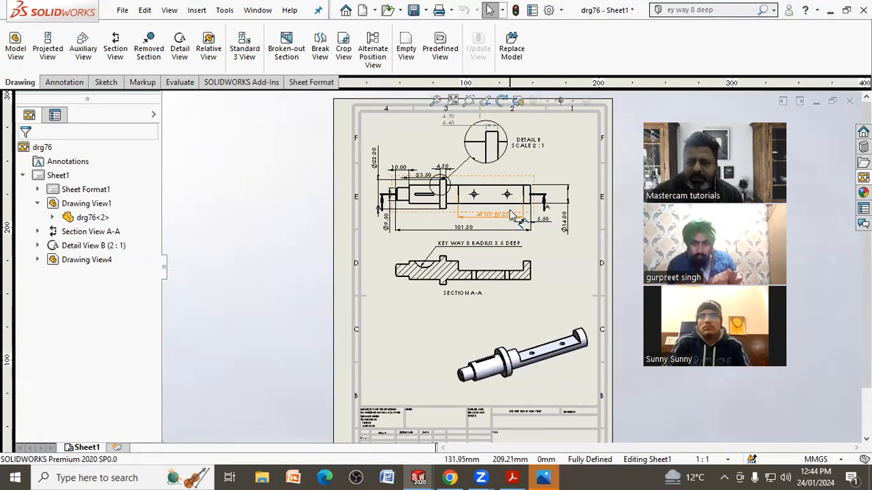
{"action": "left_click", "coordinate": [47, 48]}
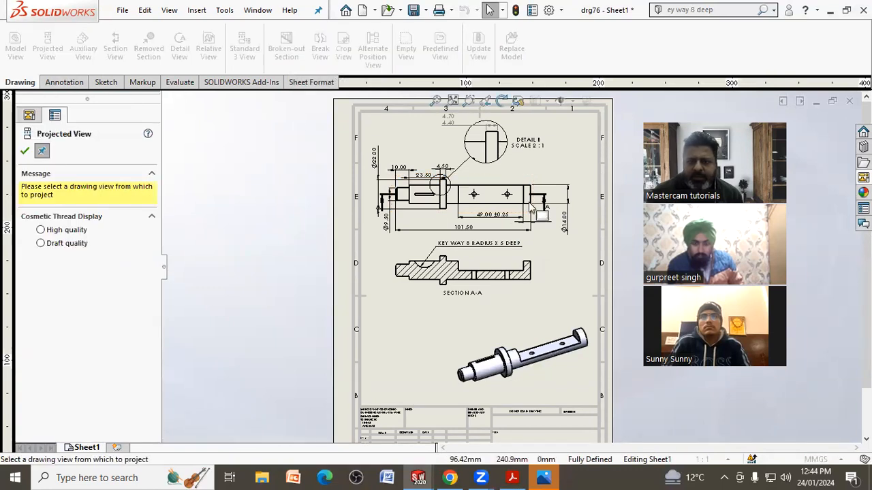
{"action": "left_click", "coordinate": [517, 208]}
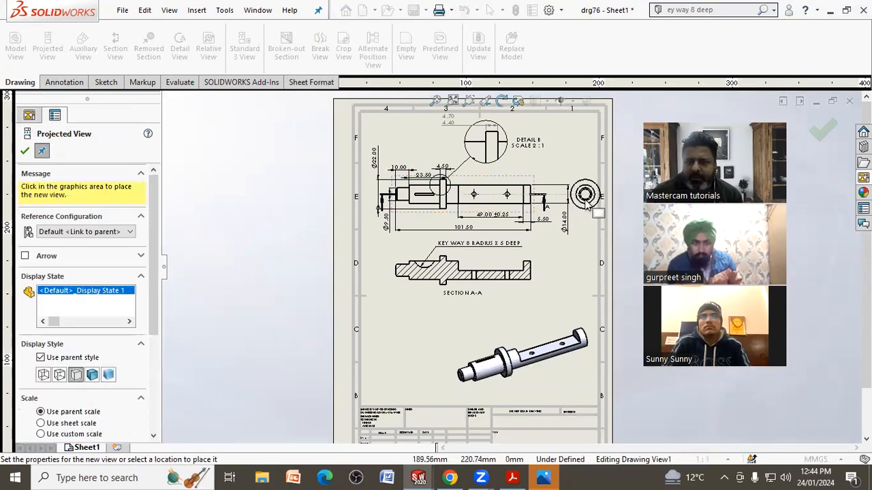
{"action": "left_click", "coordinate": [590, 204]}
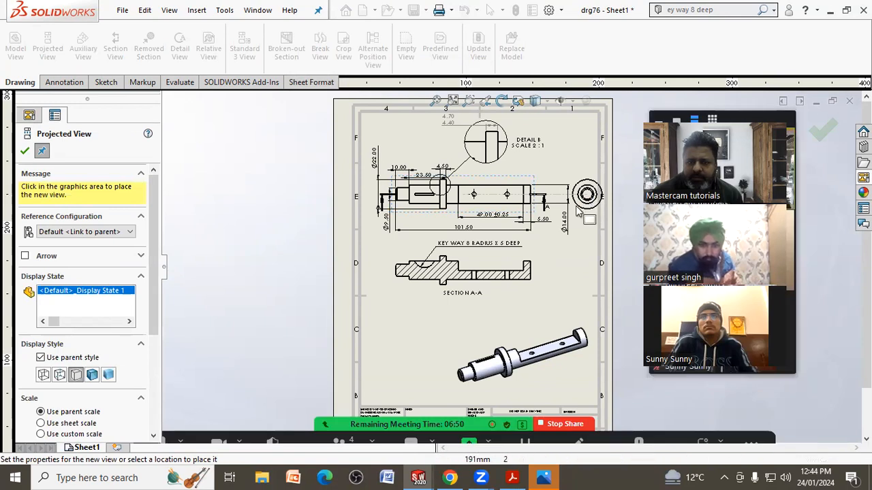
{"action": "key", "text": "Escape"}
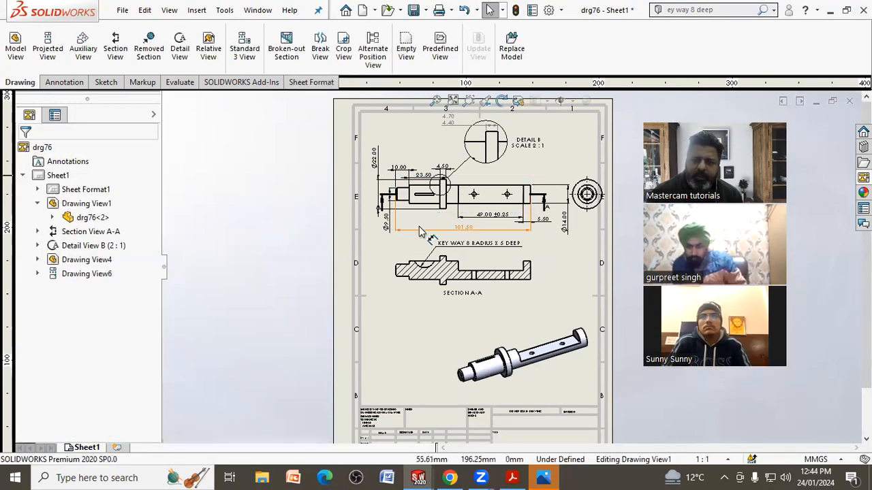
Shift the top view slightly left and move the projected end view closer to it, inside the sheet border
{"action": "left_click_drag", "start_coordinate": [423, 220], "coordinate": [412, 219]}
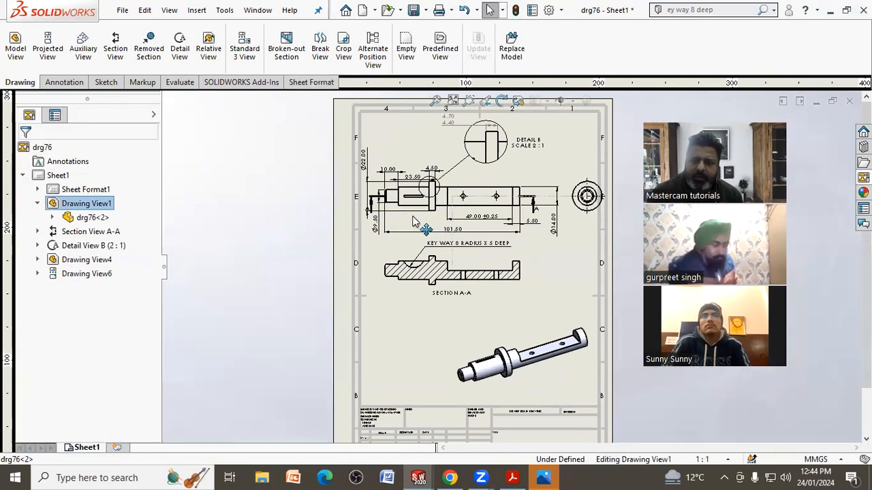
{"action": "left_click_drag", "start_coordinate": [573, 223], "coordinate": [561, 223]}
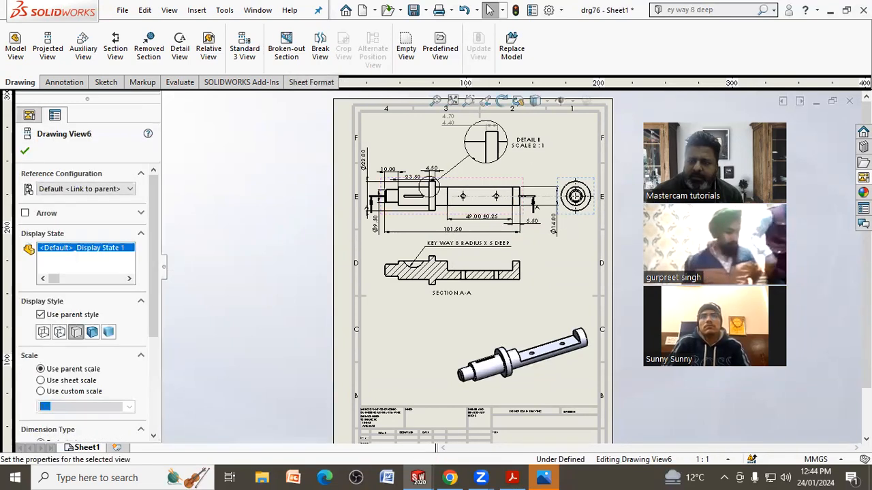
{"action": "left_click", "coordinate": [566, 266]}
{"action": "scroll", "coordinate": [565, 247], "scroll_direction": "down", "scroll_amount": 1}
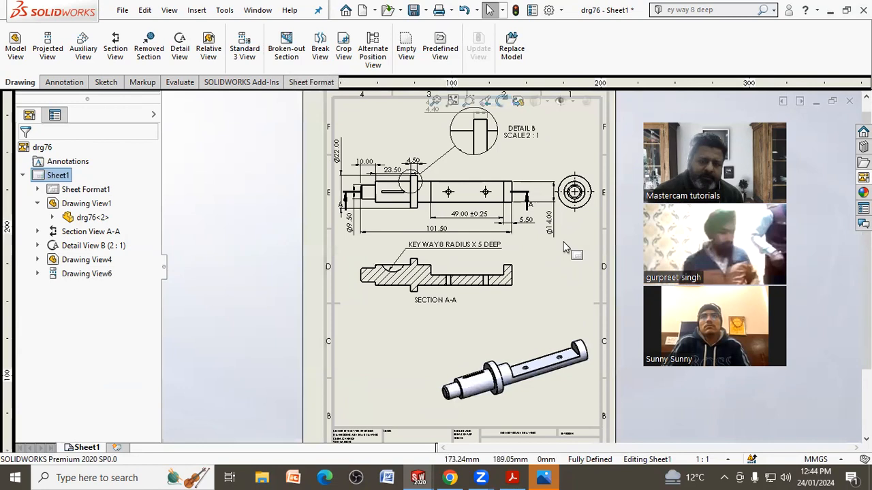
{"action": "scroll", "coordinate": [565, 248], "scroll_direction": "down", "scroll_amount": 1}
{"action": "scroll", "coordinate": [561, 246], "scroll_direction": "up", "scroll_amount": 1}
{"action": "scroll", "coordinate": [559, 257], "scroll_direction": "down", "scroll_amount": 1}
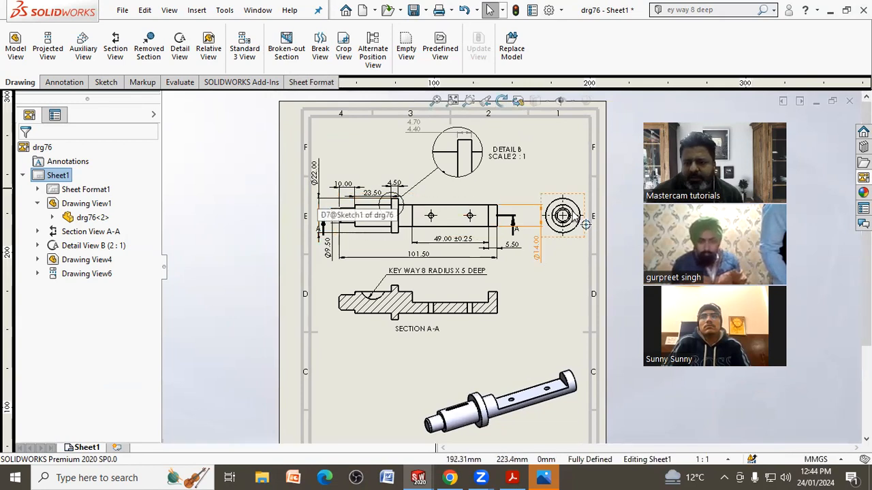
Move the Ø22.00 collar dimension from the top view to the end view and place its text above right of the circle
{"action": "left_click", "coordinate": [353, 194]}
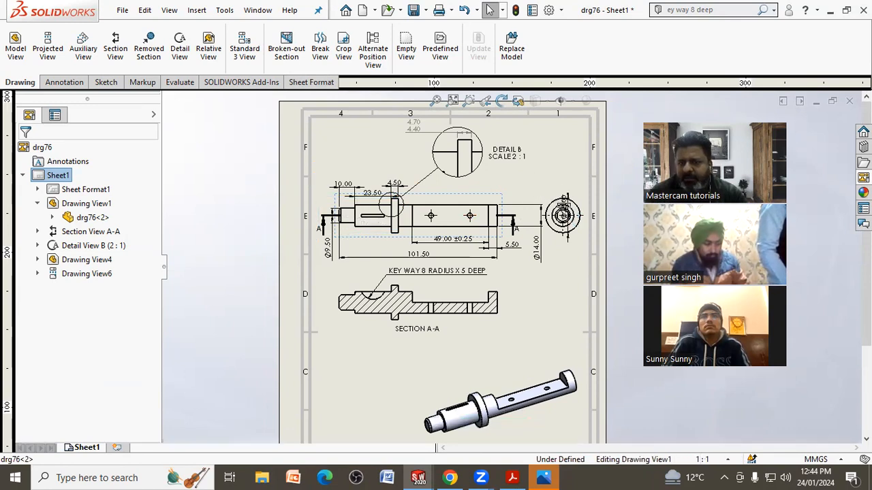
{"action": "left_click", "coordinate": [577, 224]}
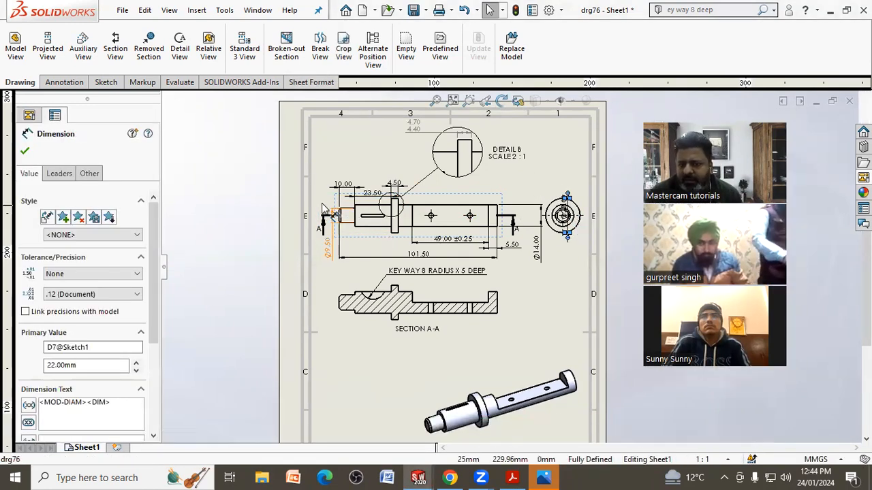
{"action": "scroll", "coordinate": [591, 232], "scroll_direction": "down", "scroll_amount": 2}
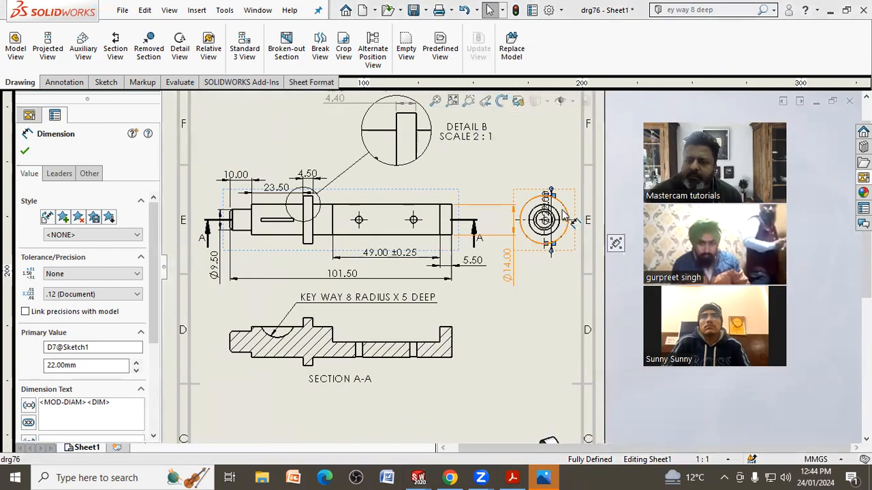
{"action": "left_click_drag", "start_coordinate": [561, 221], "coordinate": [572, 167]}
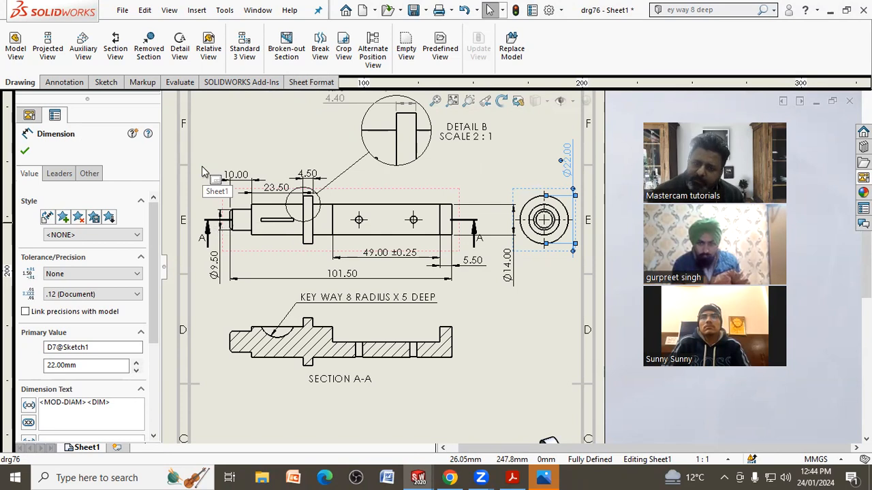
{"action": "scroll", "coordinate": [488, 298], "scroll_direction": "up", "scroll_amount": 2}
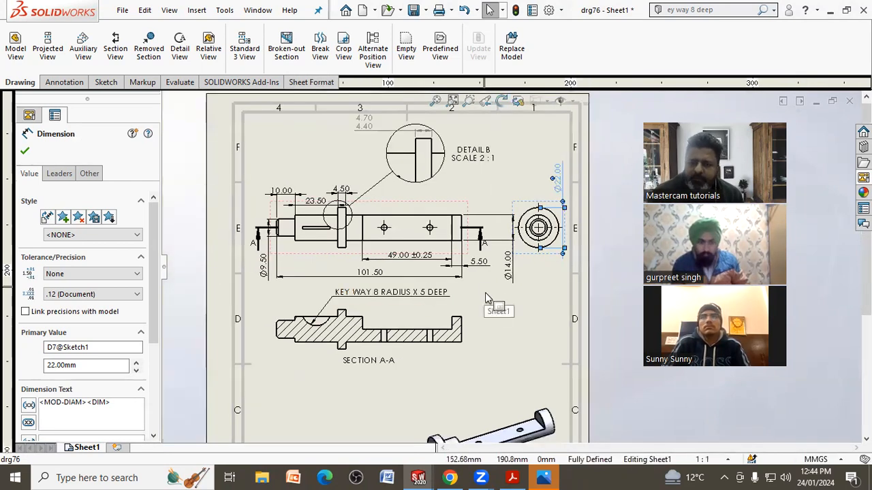
{"action": "scroll", "coordinate": [496, 321], "scroll_direction": "down", "scroll_amount": 1}
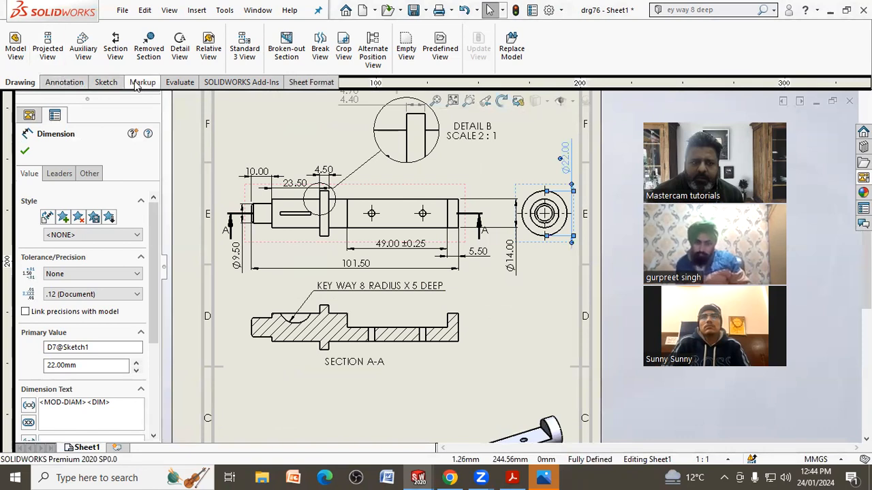
Insert the model dimensions of the cross holes into the top view and lower the 49.00 ±0.25 and 101.50 dimensions beneath them
{"action": "left_click", "coordinate": [65, 82]}
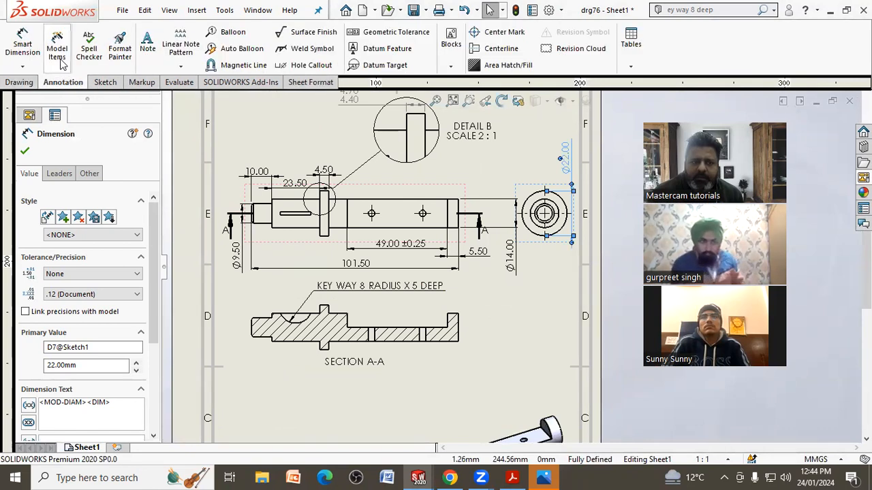
{"action": "left_click", "coordinate": [391, 219]}
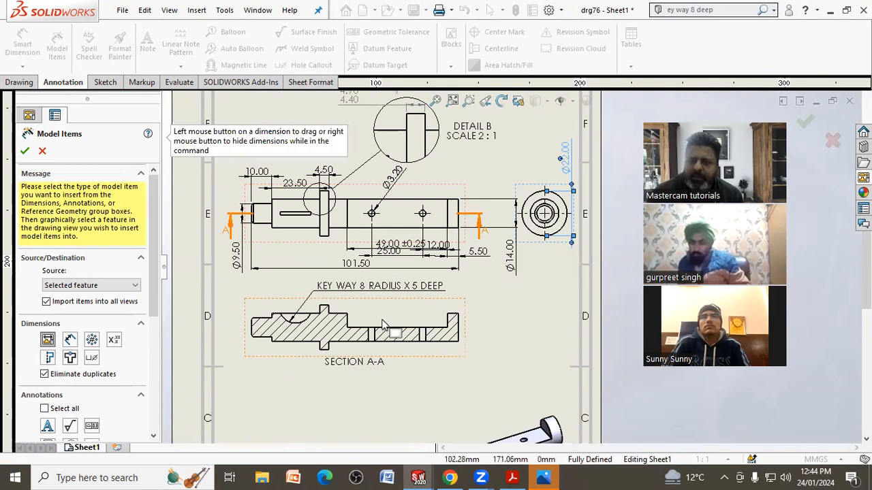
{"action": "scroll", "coordinate": [382, 271], "scroll_direction": "down", "scroll_amount": 3}
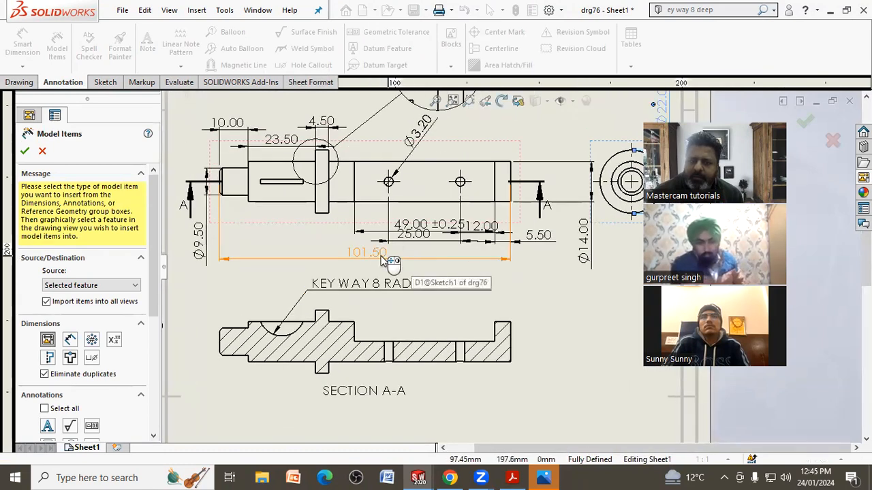
{"action": "left_click_drag", "start_coordinate": [368, 256], "coordinate": [367, 264]}
{"action": "left_click_drag", "start_coordinate": [426, 226], "coordinate": [428, 256]}
{"action": "left_click_drag", "start_coordinate": [366, 261], "coordinate": [366, 269]}
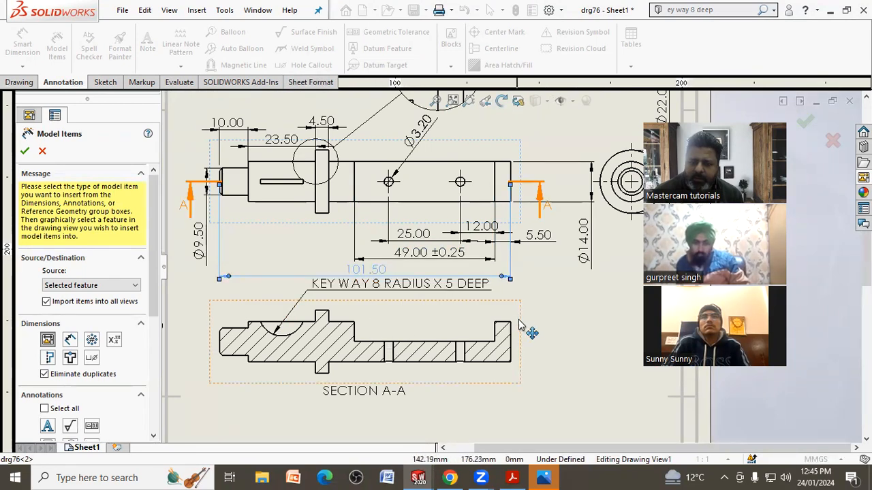
Move the Section A-A view slightly down, hide the overall 101.50 dimension and finish inserting model items
{"action": "left_click_drag", "start_coordinate": [519, 326], "coordinate": [525, 344]}
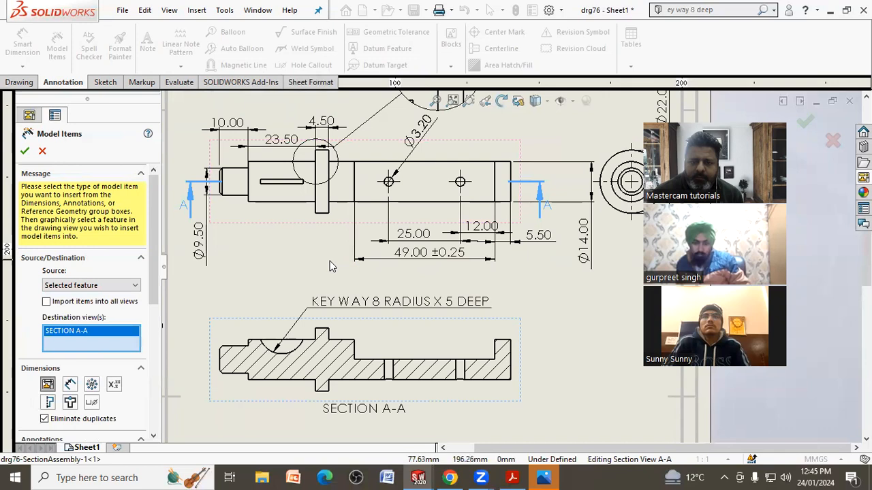
{"action": "scroll", "coordinate": [333, 262], "scroll_direction": "up", "scroll_amount": 3}
{"action": "scroll", "coordinate": [487, 283], "scroll_direction": "up", "scroll_amount": 1}
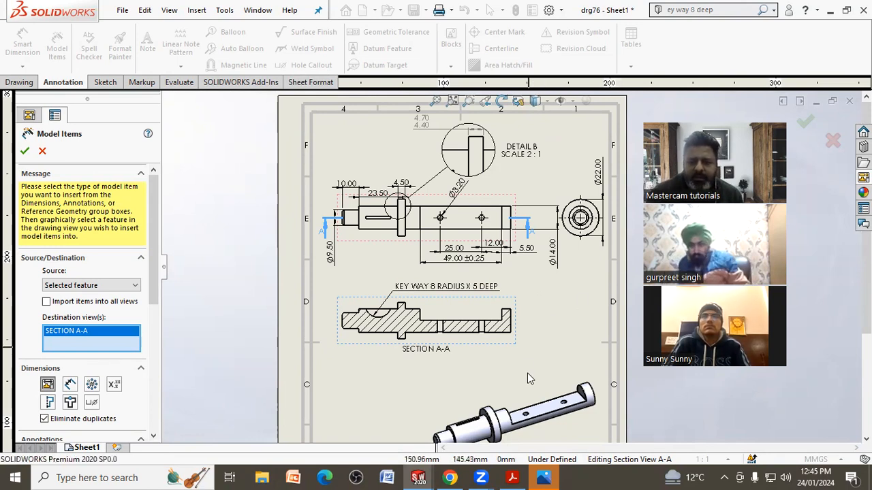
{"action": "scroll", "coordinate": [331, 291], "scroll_direction": "up", "scroll_amount": 2}
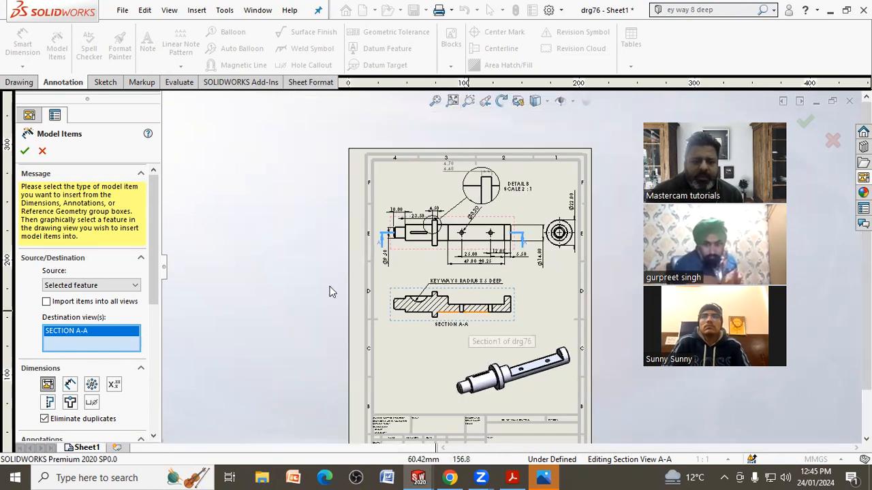
{"action": "left_click", "coordinate": [24, 150]}
{"action": "left_click", "coordinate": [210, 197]}
Fit the whole sheet in view and save the drawing drg76.SLDDRW together with its referenced part drg76.SLDPRT
{"action": "scroll", "coordinate": [409, 226], "scroll_direction": "up", "scroll_amount": 2}
{"action": "scroll", "coordinate": [545, 297], "scroll_direction": "down", "scroll_amount": 2}
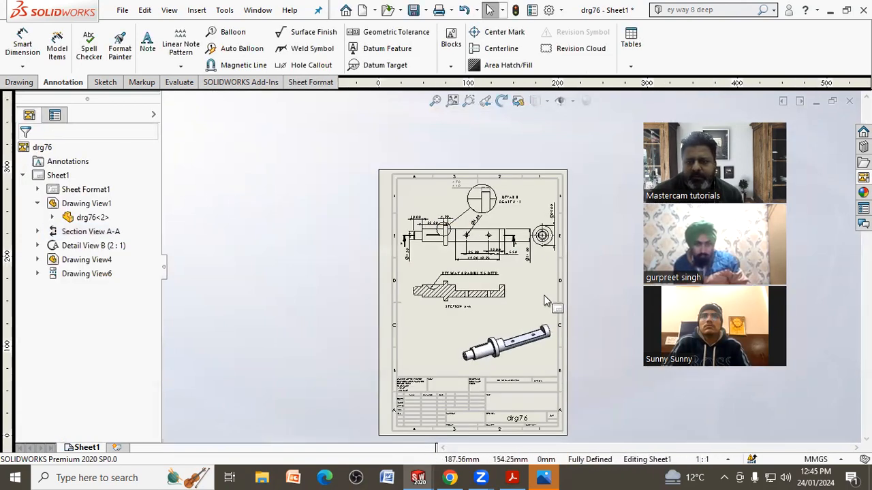
{"action": "middle_click_drag", "start_coordinate": [533, 289], "coordinate": [521, 270]}
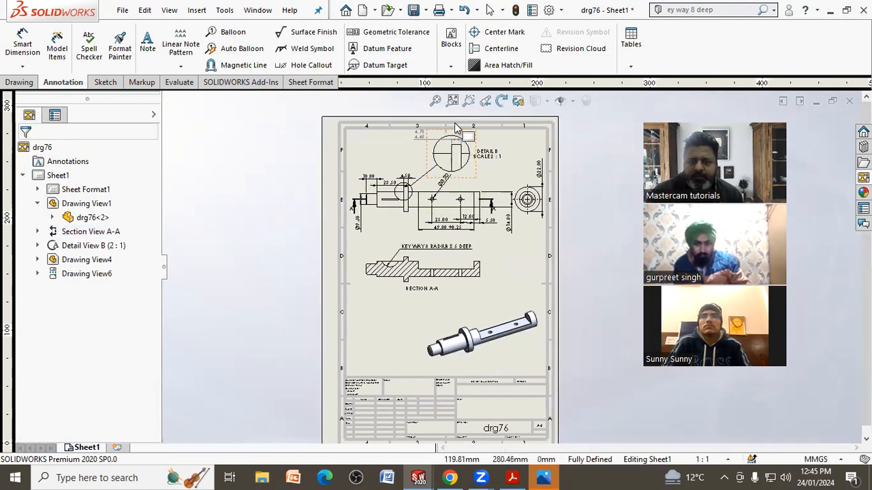
{"action": "left_click", "coordinate": [452, 105]}
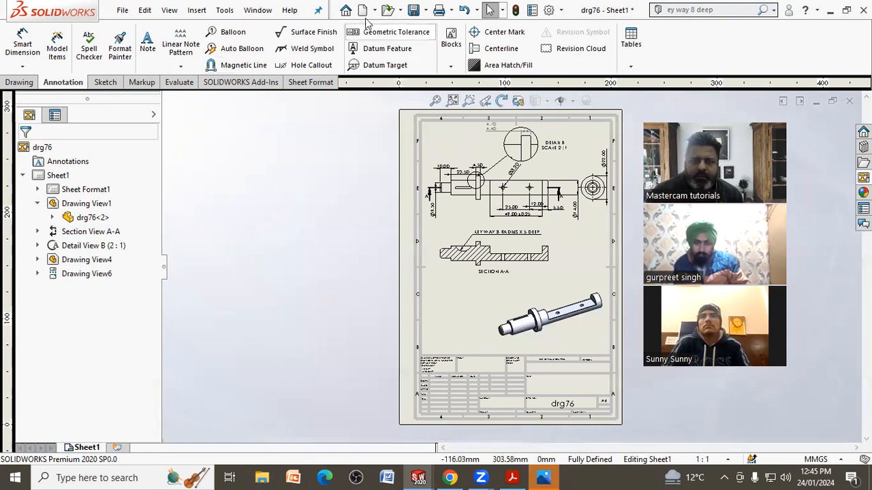
{"action": "left_click", "coordinate": [413, 11]}
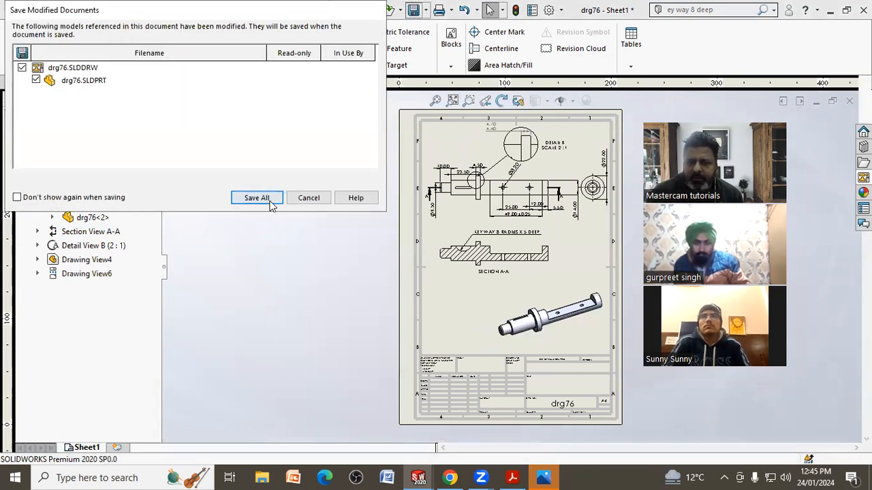
{"action": "left_click", "coordinate": [256, 196]}
{"action": "left_click", "coordinate": [368, 213]}
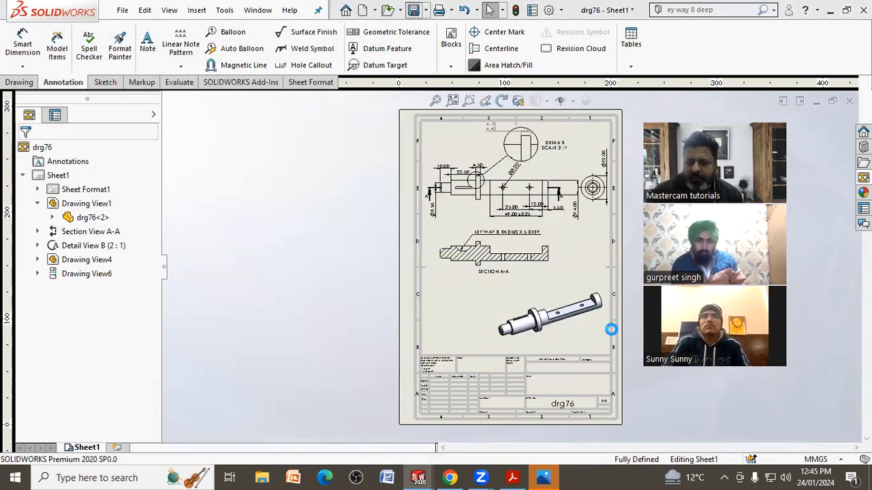